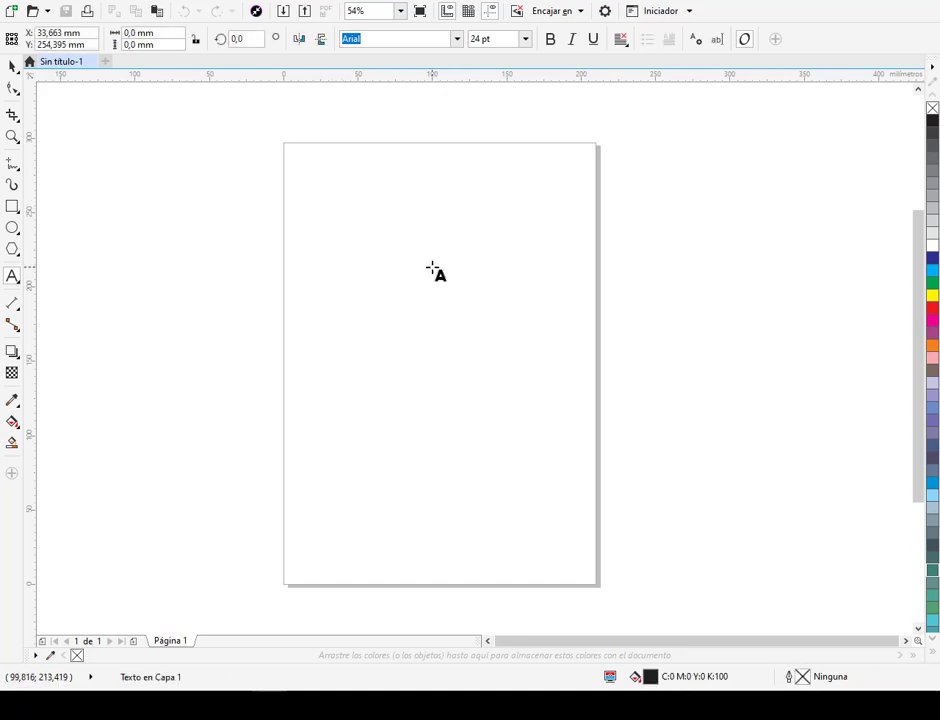
Step: Add the artistic text "Texto de ejemplo" and move it up and to the right, near the page's upper edge
text(Texto de ejemplo)
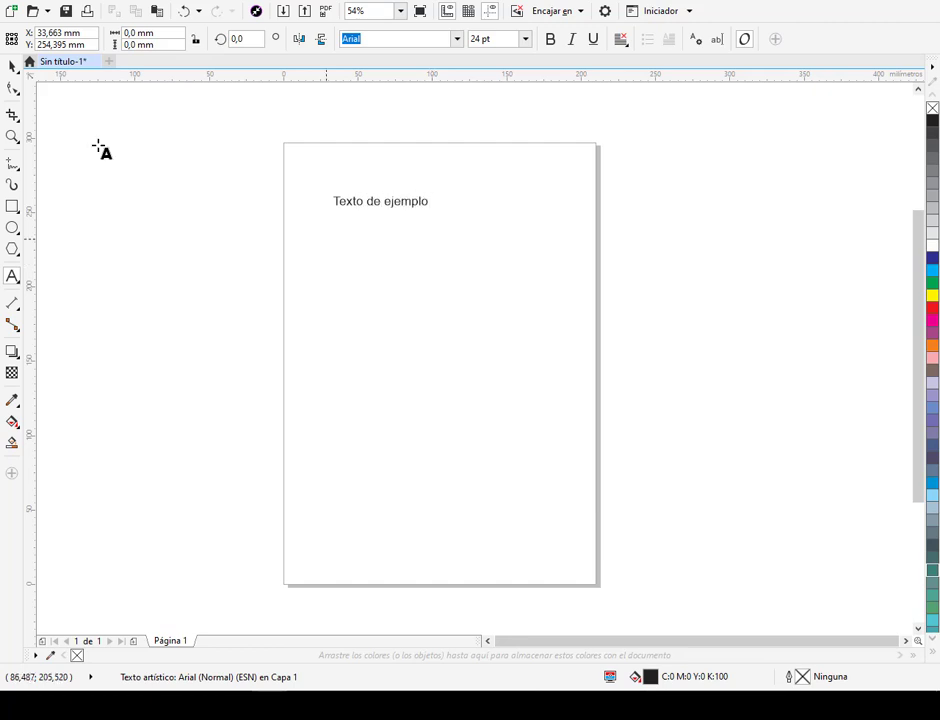
click(12, 67)
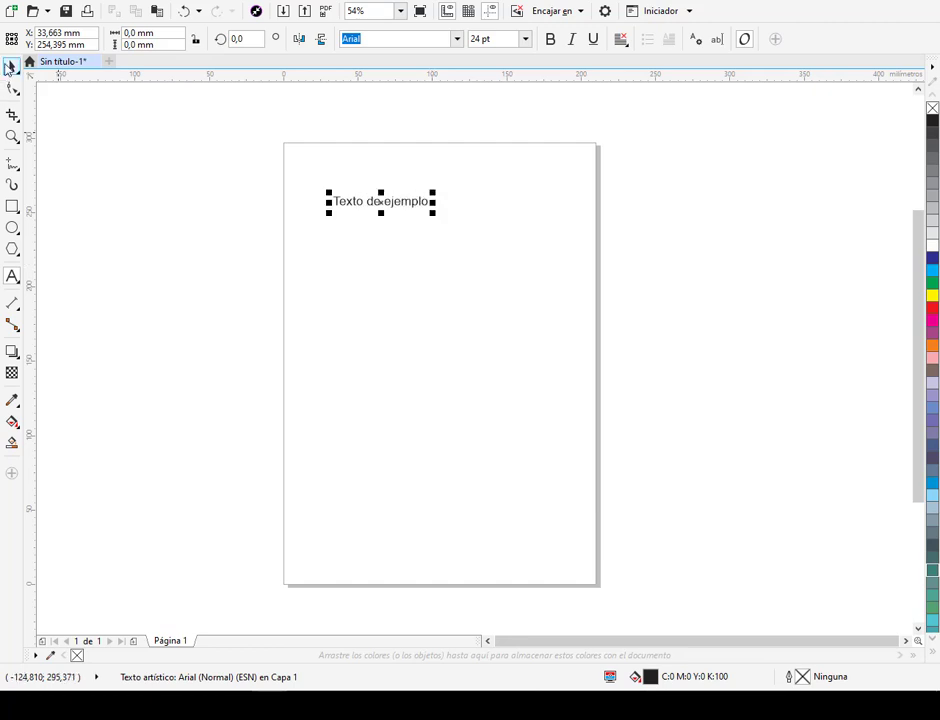
drag(381, 202, 426, 189)
click(421, 224)
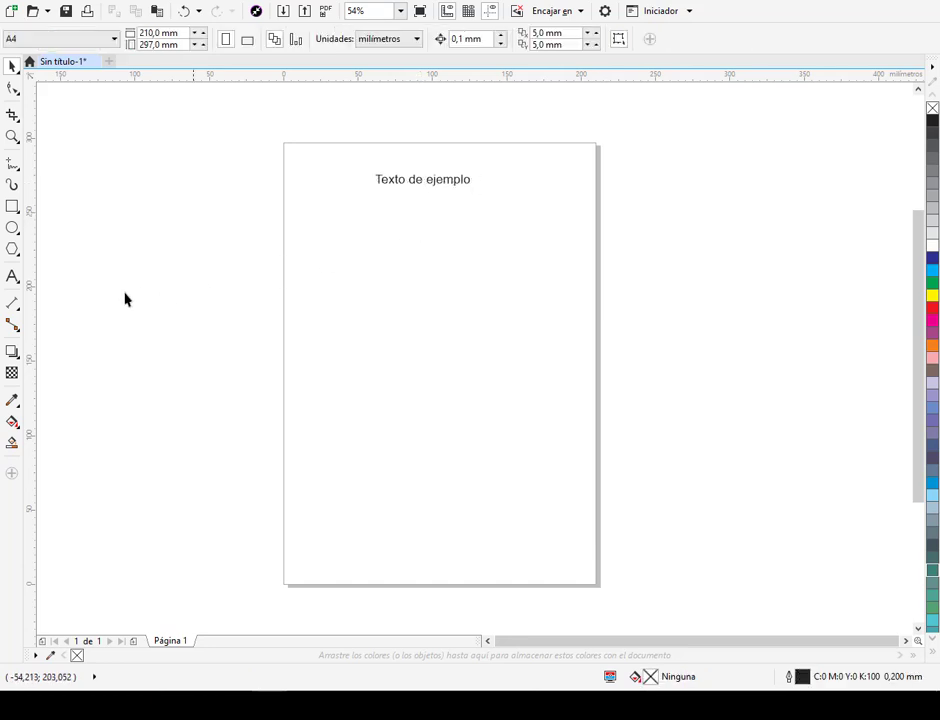
Step: Create a paragraph text frame about 123 × 81 mm containing "Texto de ejemplo para este ejercicio. Este es un texto de párrafo y podemos aplicarle diferentes cambios."
click(12, 278)
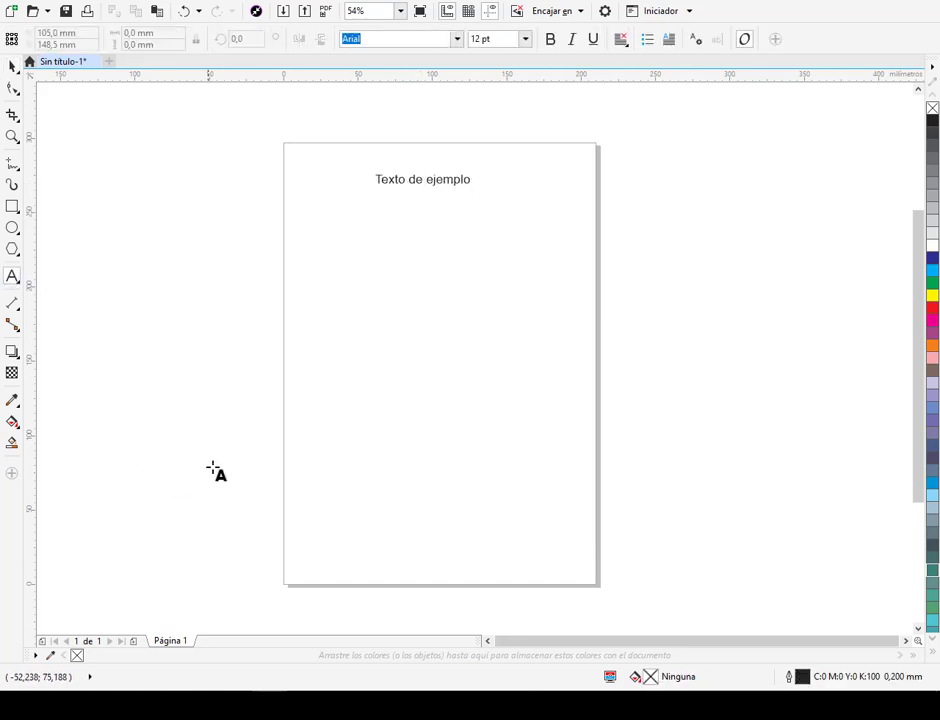
drag(331, 227, 514, 349)
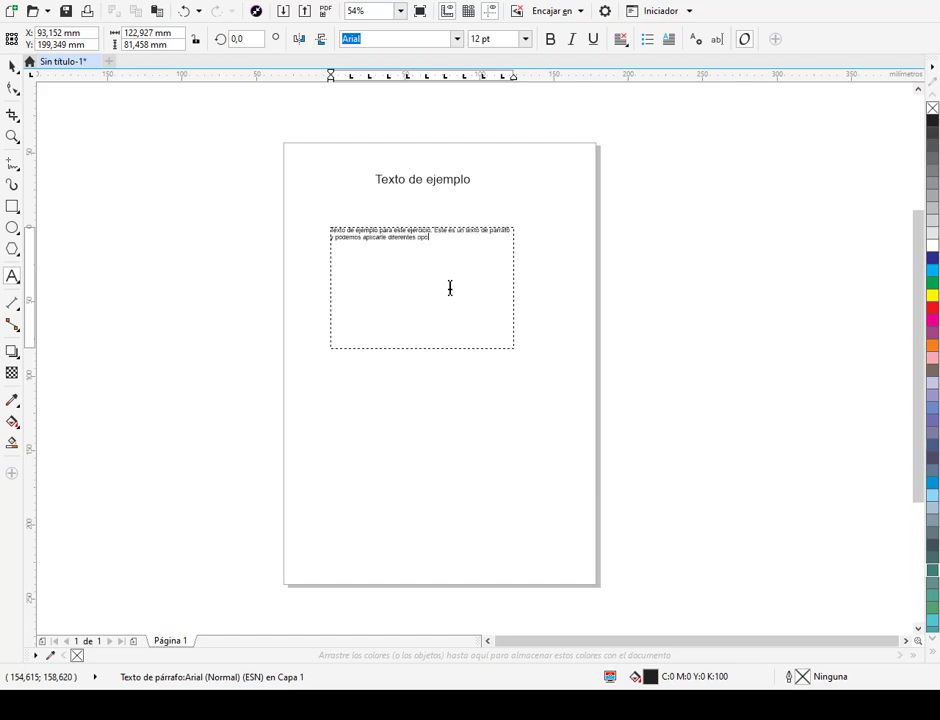
key(ctrl+space)
scroll(446, 223, up, 2)
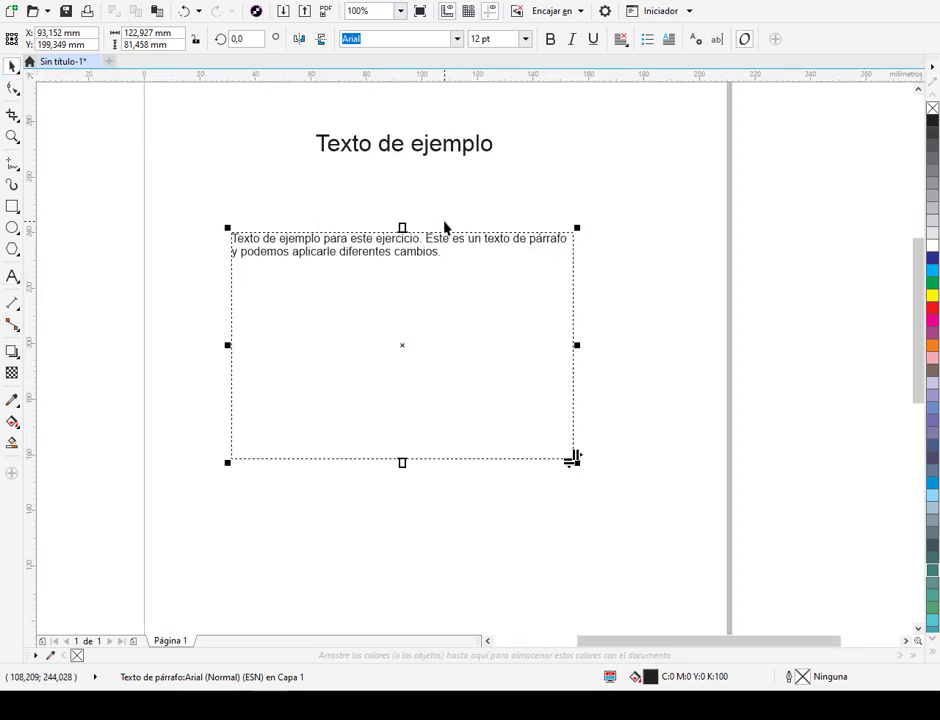
key(Escape)
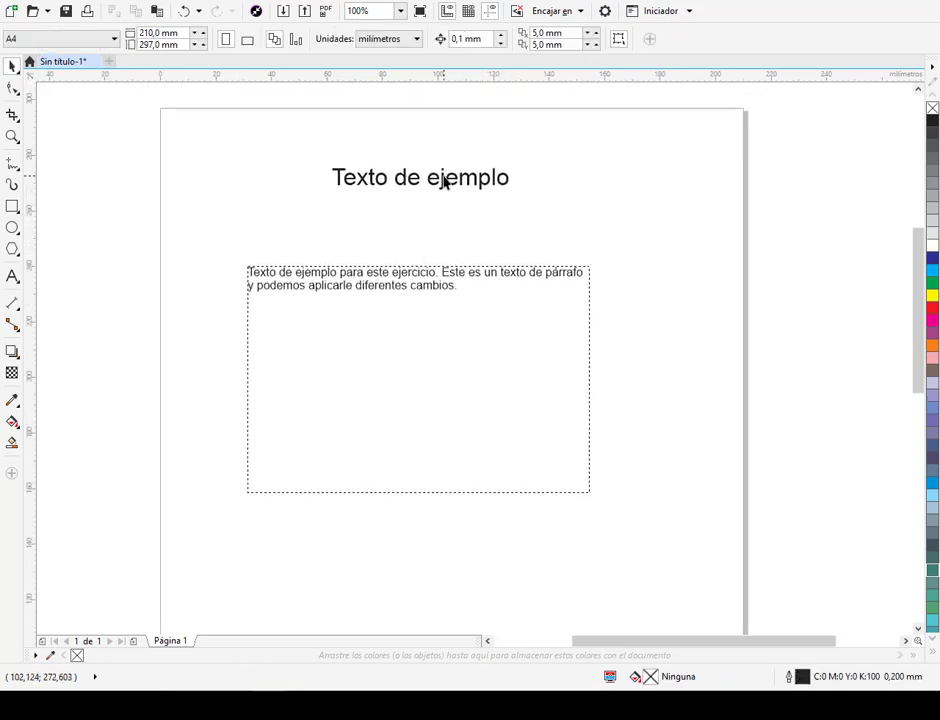
Step: Enlarge the artistic text title proportionally to about 140 mm wide and position it above the paragraph frame
drag(446, 180, 434, 152)
drag(502, 166, 713, 287)
drag(647, 160, 575, 157)
Step: Shrink the paragraph frame to about 69 × 46 mm and move it right, under the middle of the title
click(459, 285)
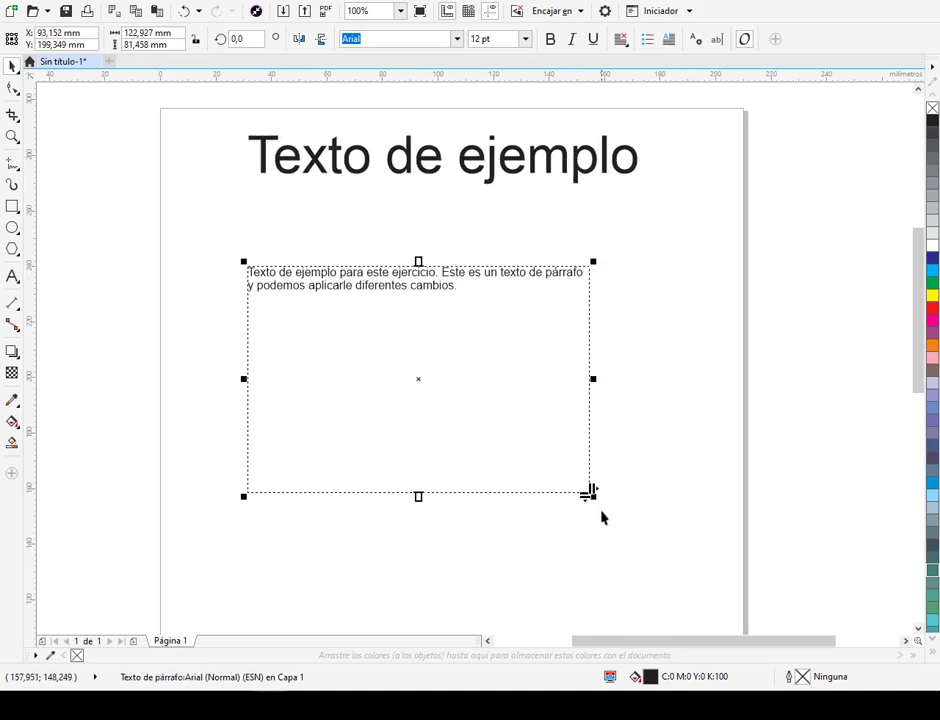
drag(590, 493, 515, 427)
click(515, 427)
drag(594, 499, 443, 468)
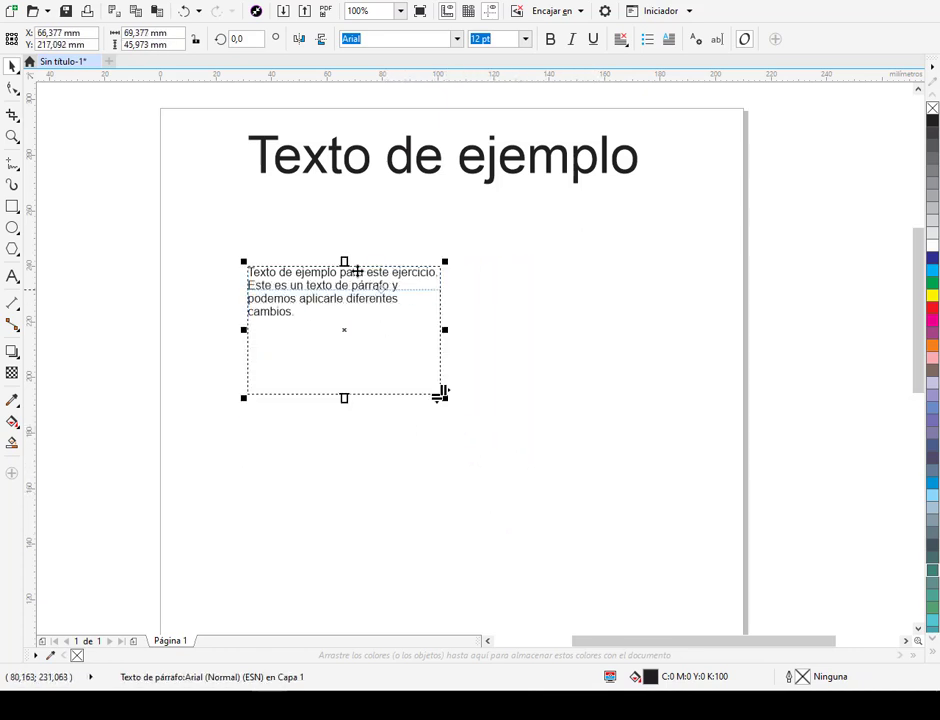
drag(399, 268, 479, 284)
Step: Set all the paragraph text to 16 pt and shift its frame slightly up and to the right
double_click(416, 306)
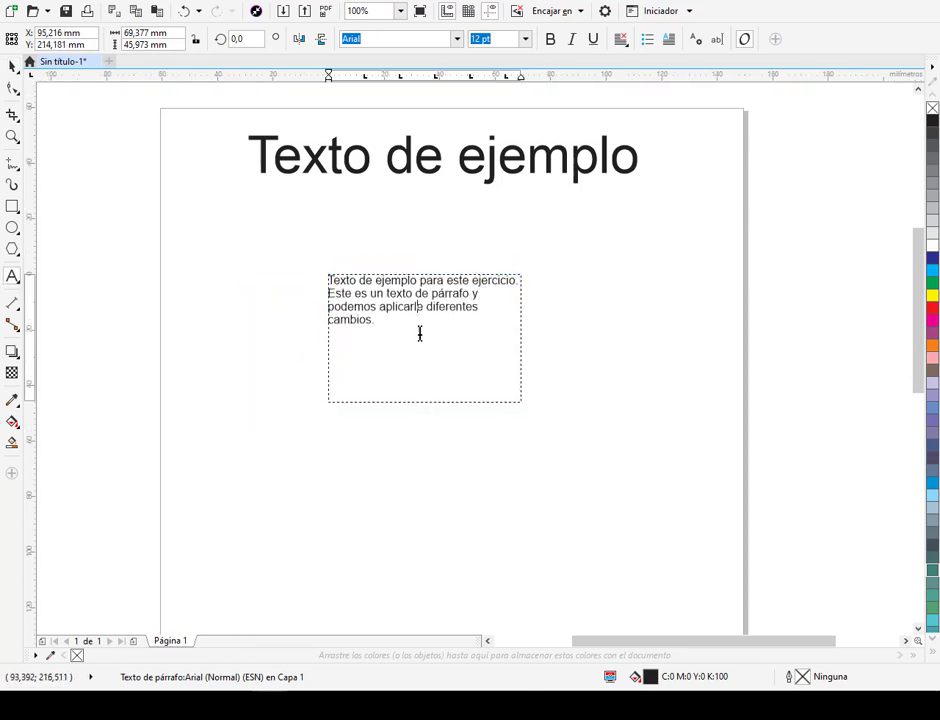
drag(380, 322, 317, 266)
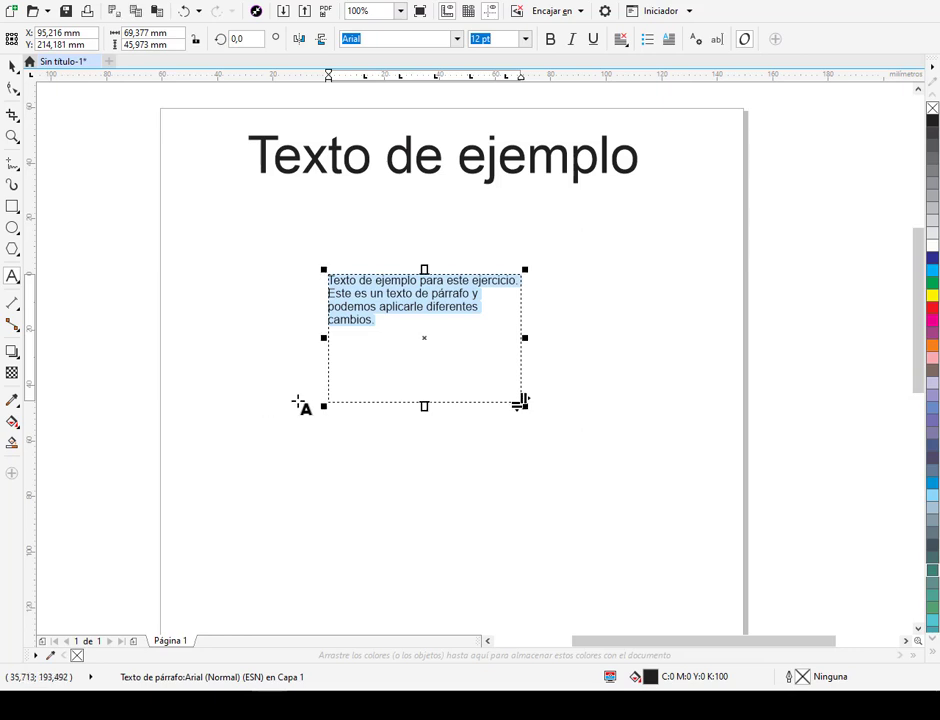
click(525, 40)
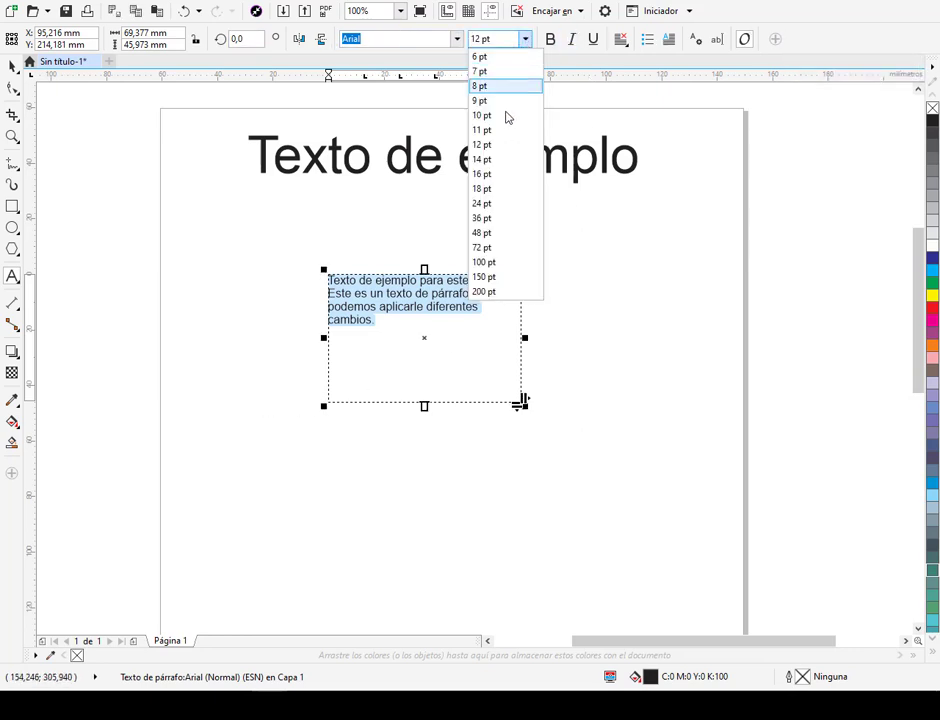
click(491, 178)
click(480, 365)
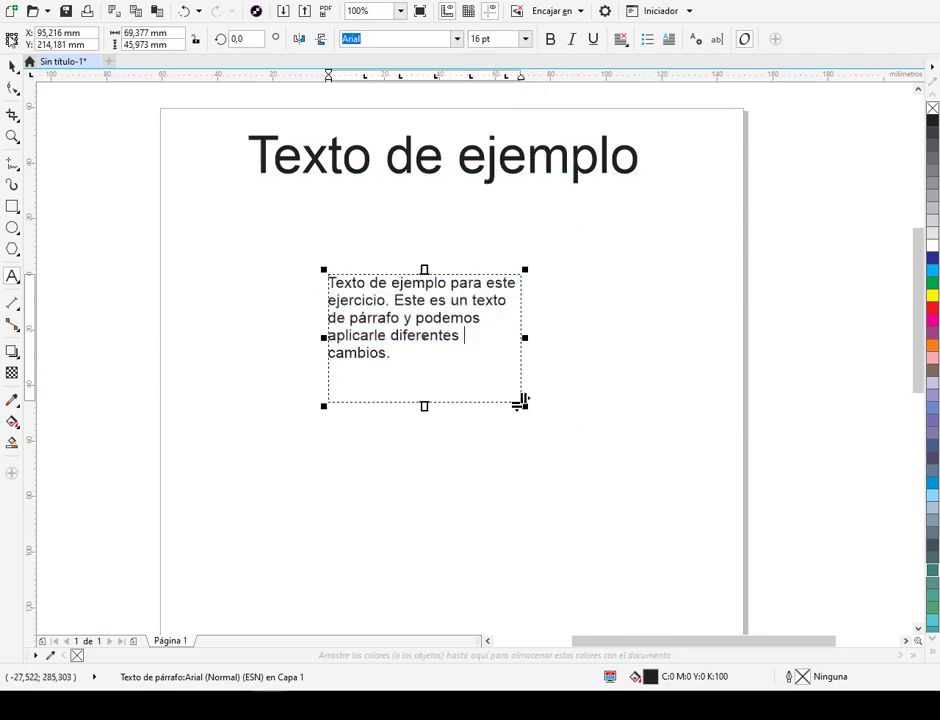
mouse_move(447, 296)
mouse_down()
mouse_move(423, 306)
mouse_move(457, 291)
mouse_up()
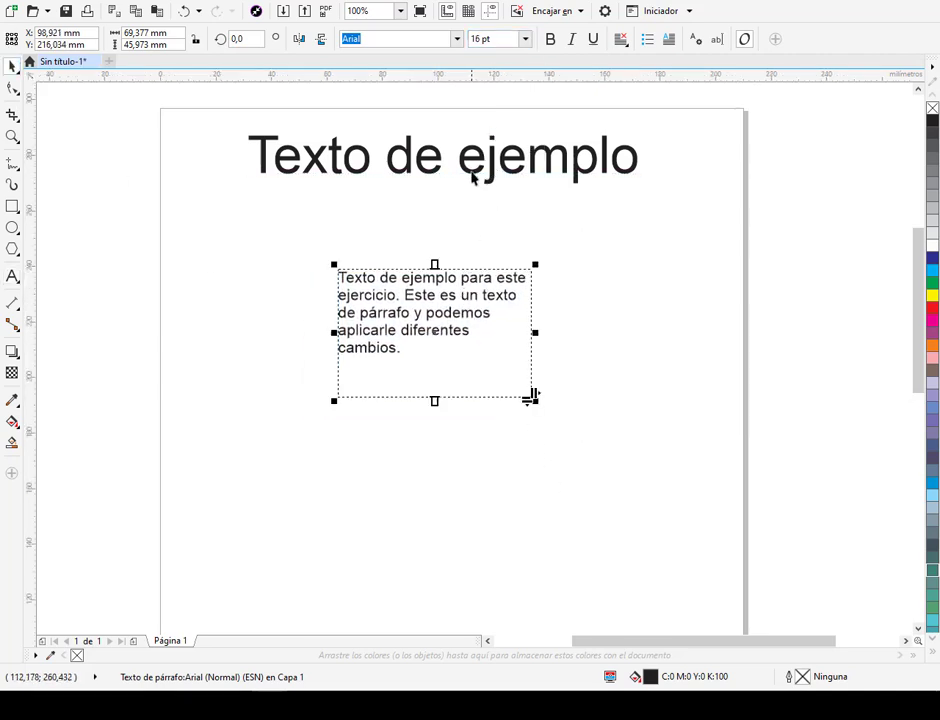
Step: Lower the title slightly, fill it with green, and fill the paragraph text with red
click(464, 193)
drag(469, 178, 464, 201)
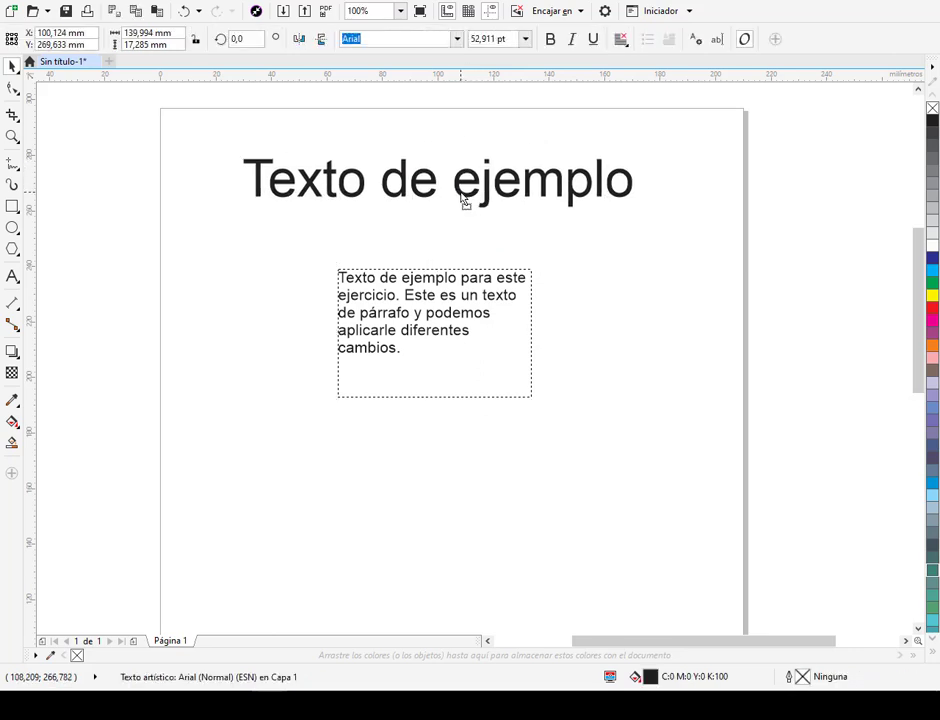
click(932, 283)
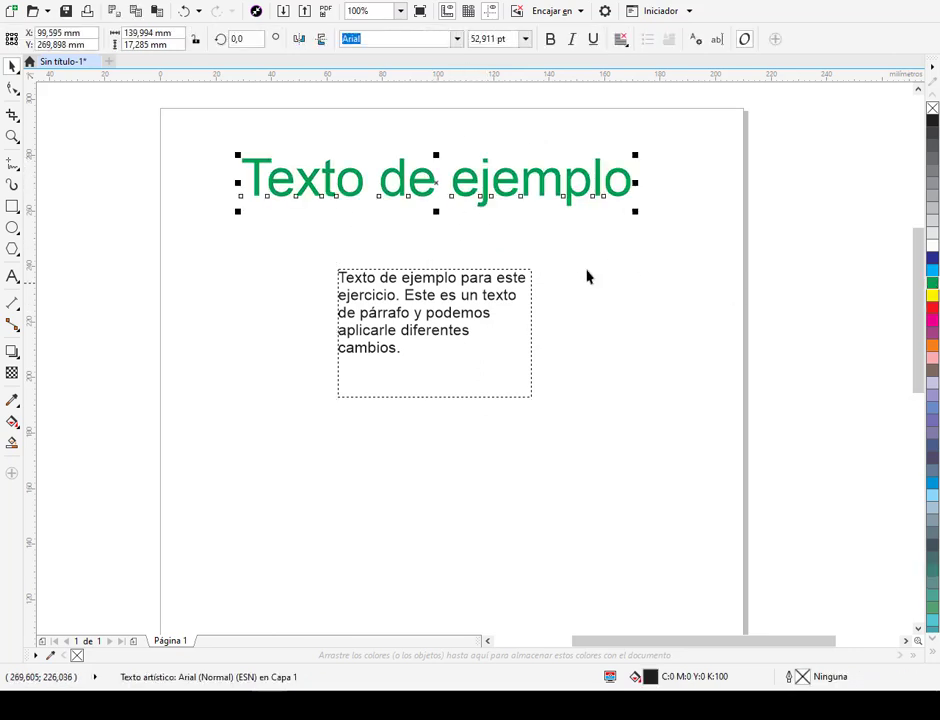
click(497, 285)
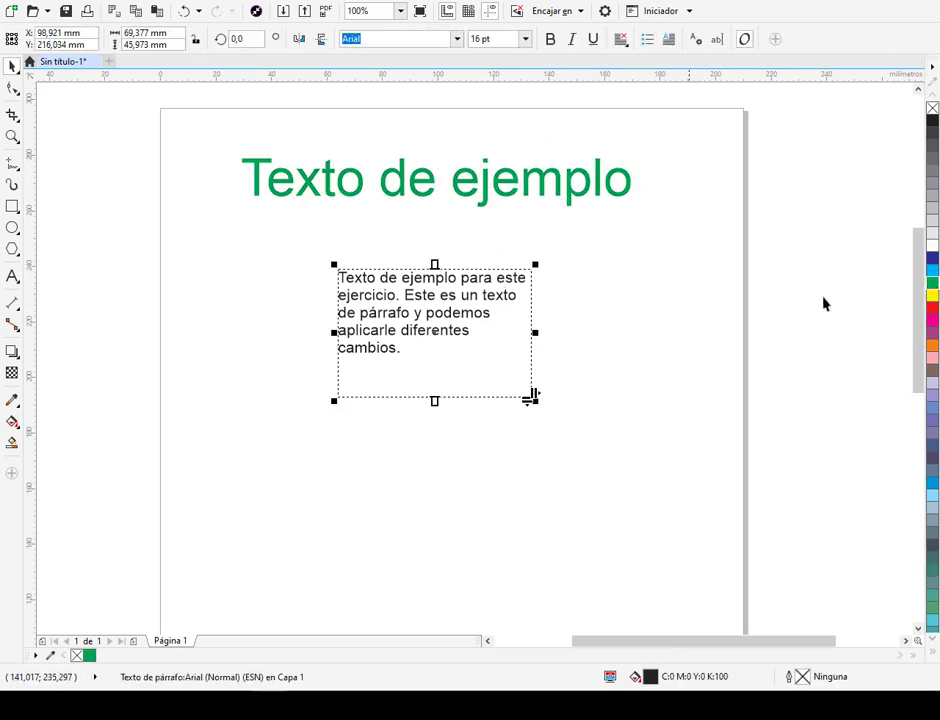
click(932, 307)
Step: Move the paragraph frame toward the page's left edge and shift the title up and to the left
drag(424, 291, 283, 296)
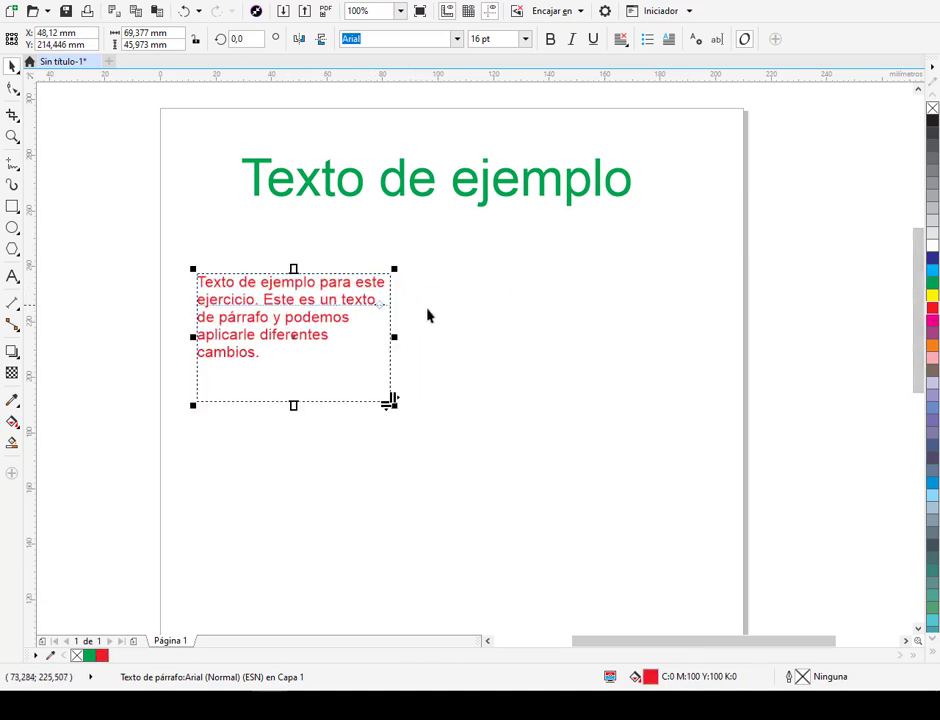
click(440, 186)
drag(413, 174, 382, 156)
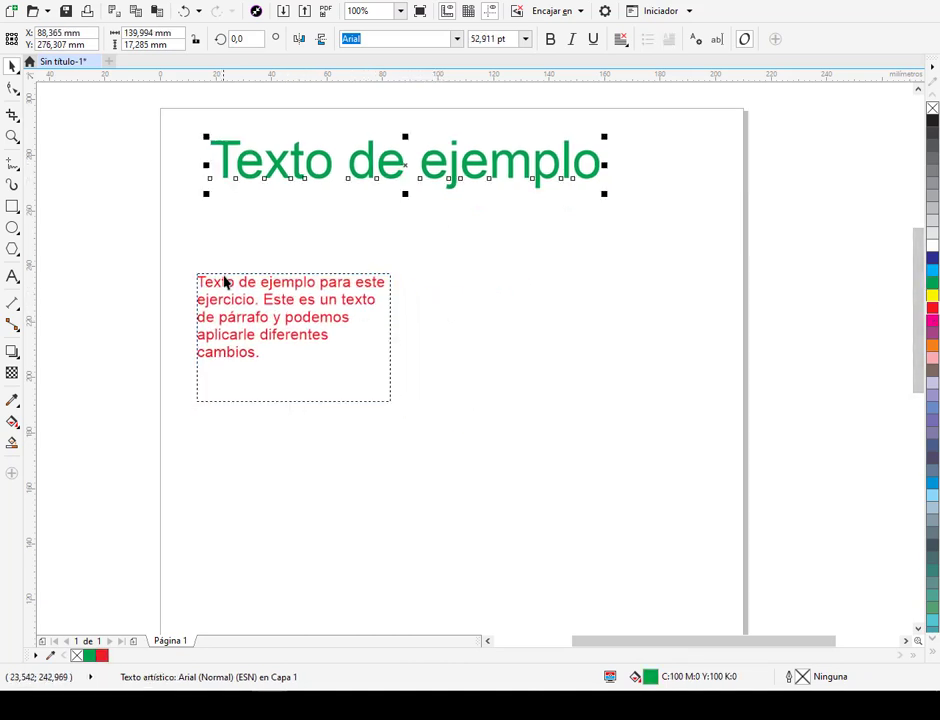
Step: Turn off the display of paragraph text frames and check the deselected paragraph without its outline
click(284, 326)
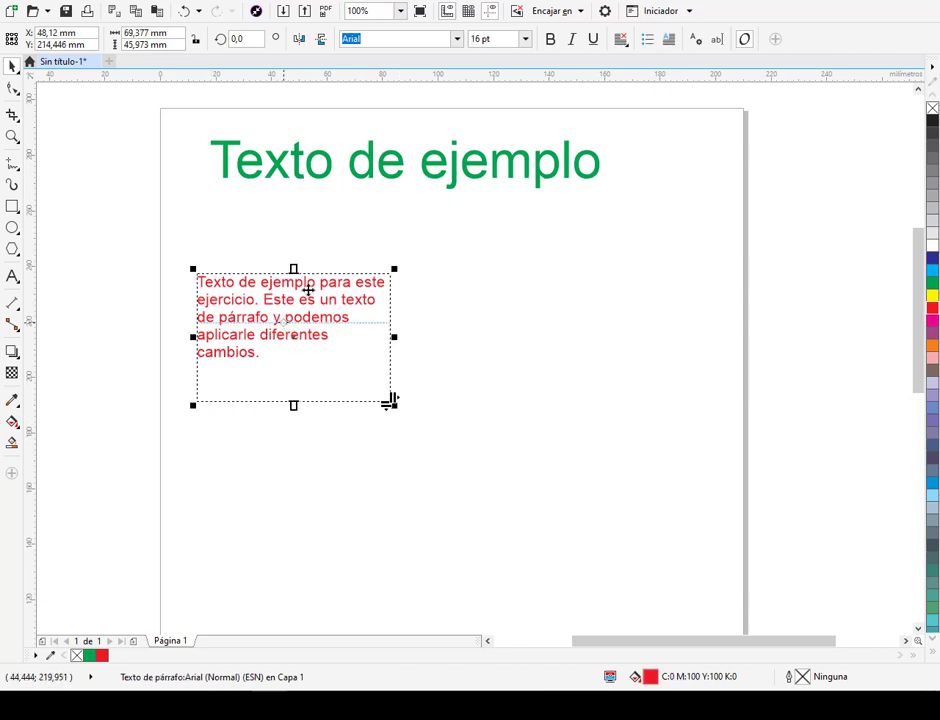
click(329, 3)
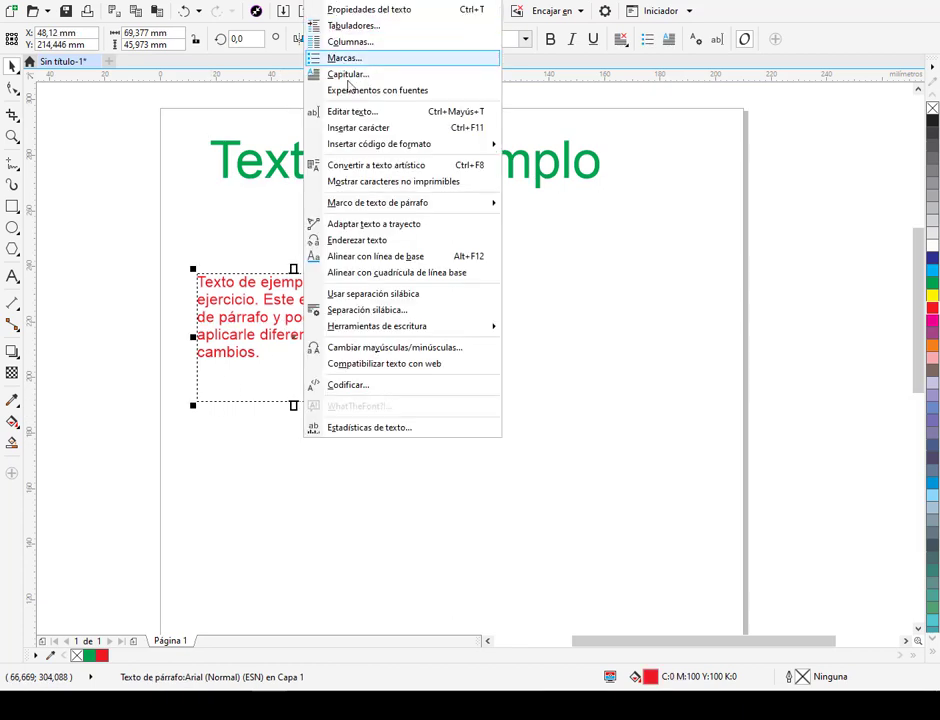
mouse_move(403, 206)
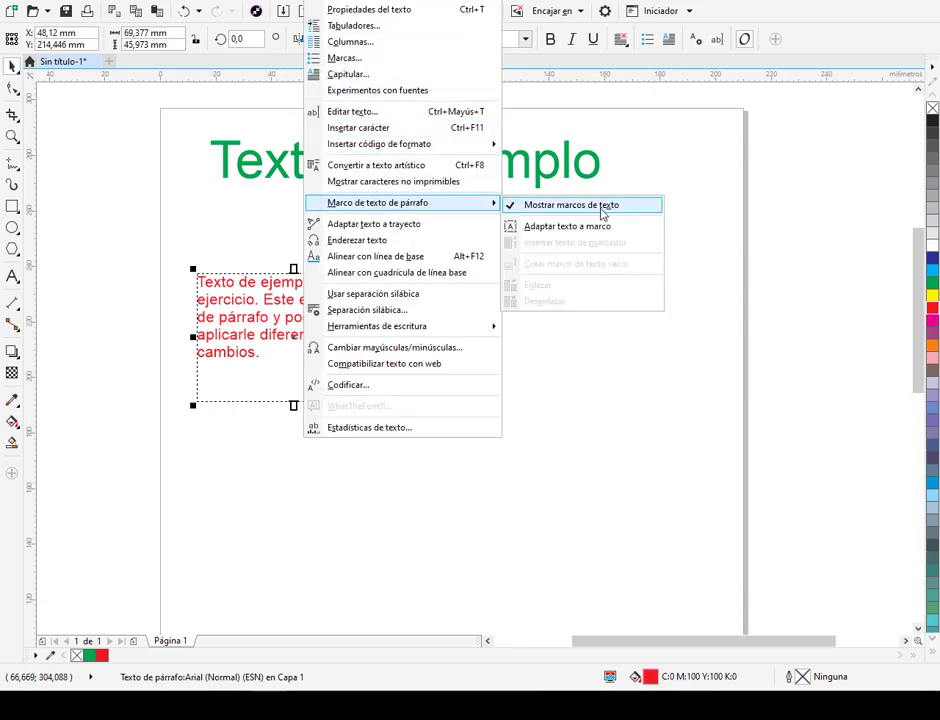
click(559, 207)
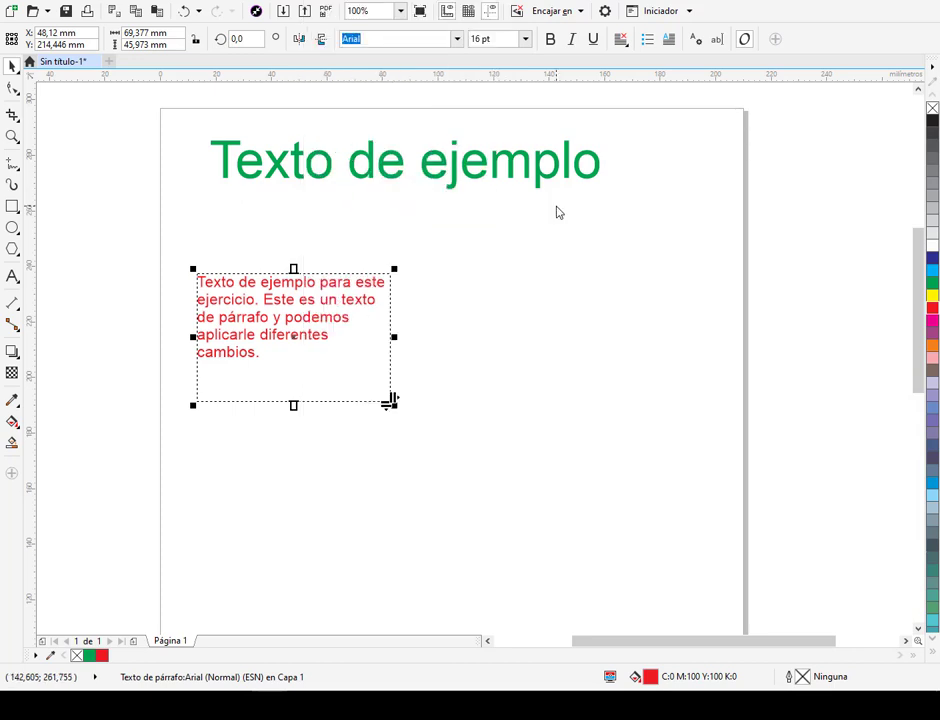
click(556, 276)
scroll(555, 280, down, 3)
scroll(554, 286, up, 3)
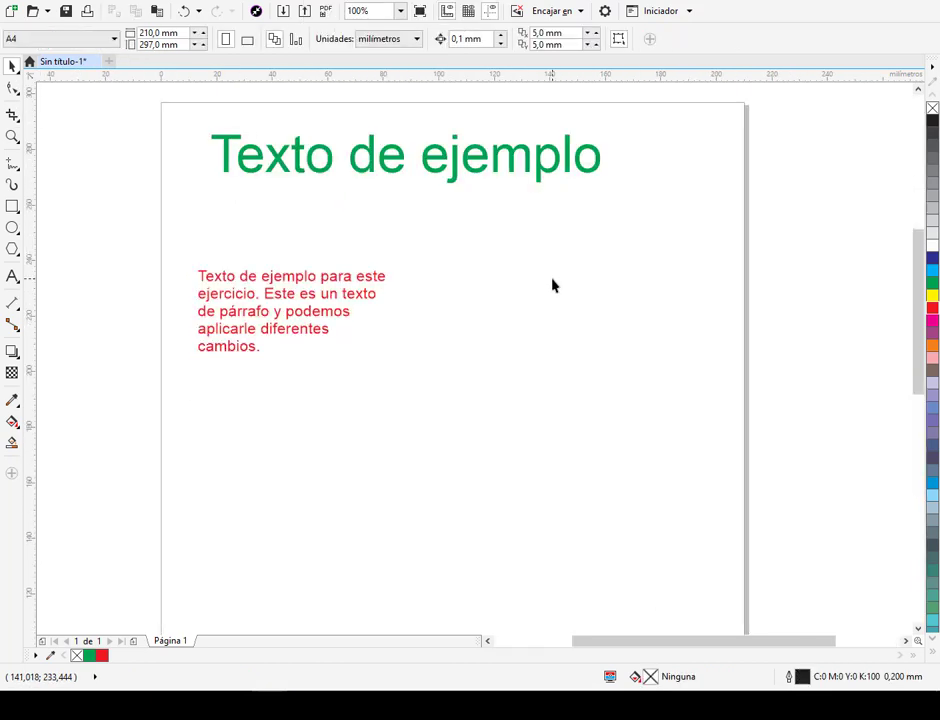
drag(497, 284, 520, 305)
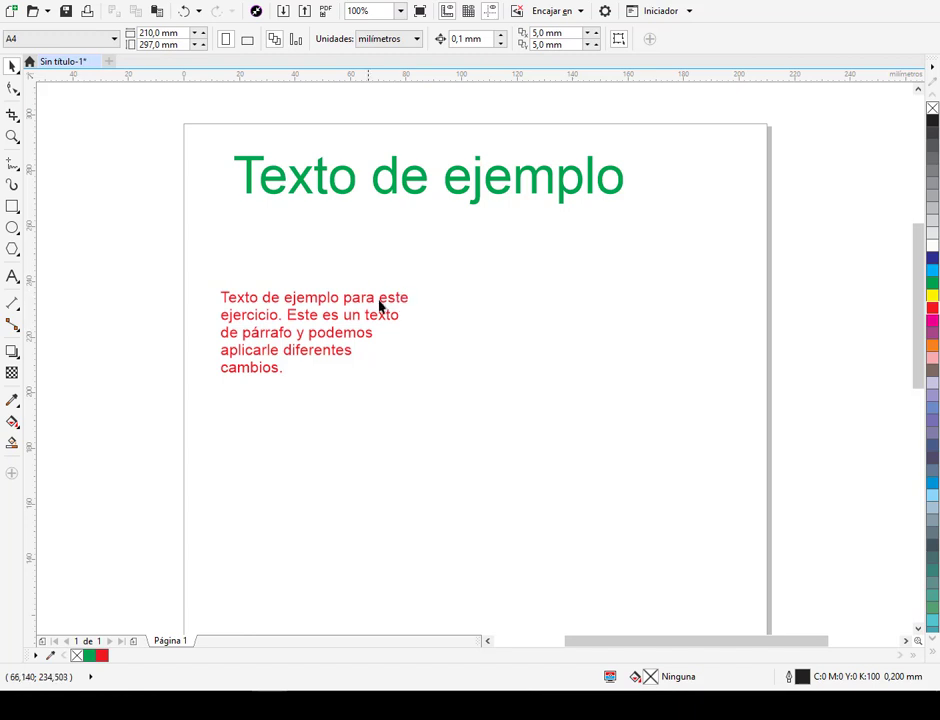
click(332, 302)
click(478, 292)
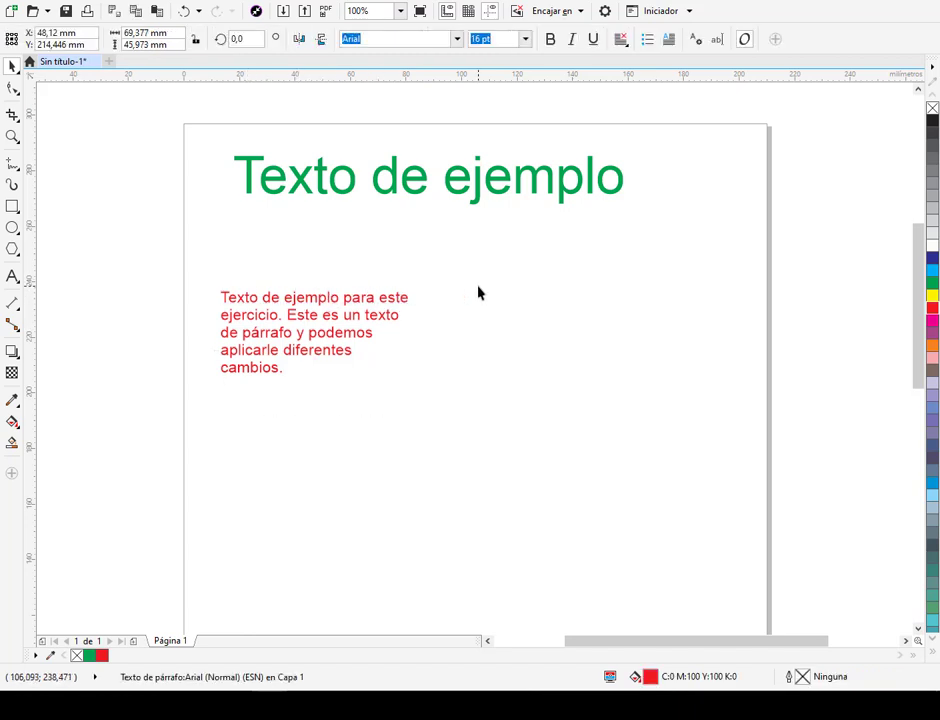
Step: Move the paragraph to the right half of the page and turn the display of text frames back on
click(398, 306)
drag(382, 313, 575, 300)
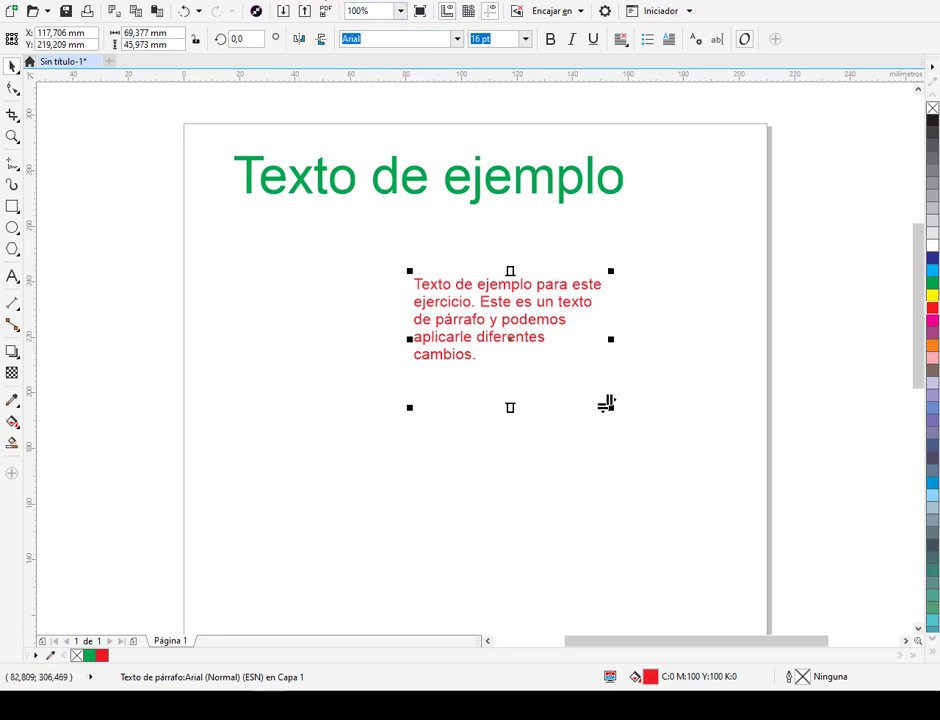
click(319, 1)
mouse_move(476, 205)
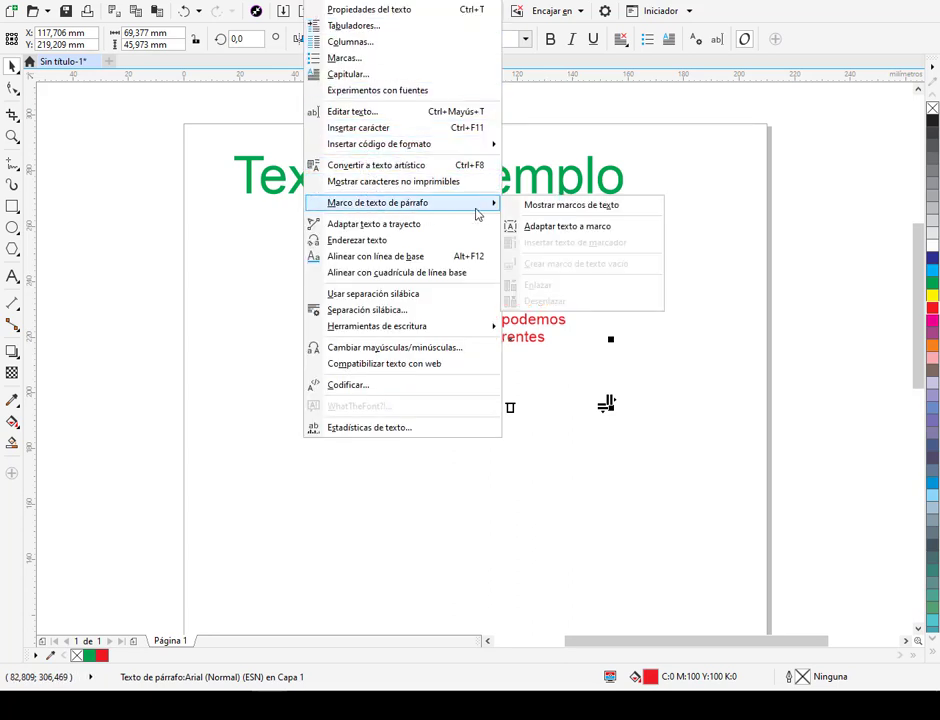
click(543, 205)
click(674, 273)
Step: Move the red paragraph back left so its frame lines up under the start of the title
drag(555, 300, 371, 294)
click(539, 315)
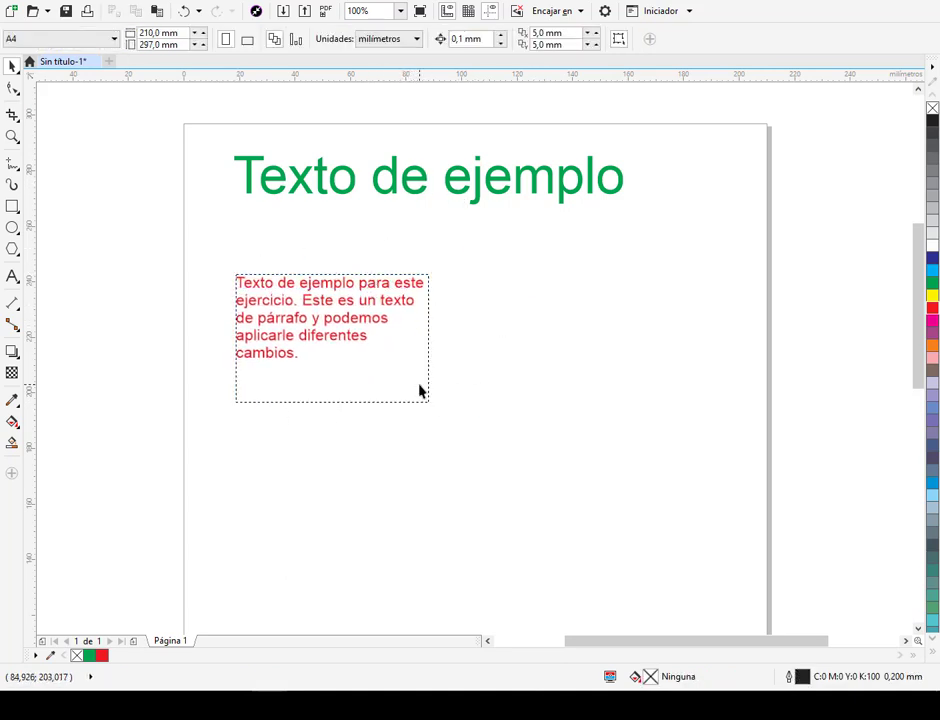
mouse_move(396, 313)
mouse_down()
mouse_move(348, 248)
mouse_move(405, 330)
mouse_up()
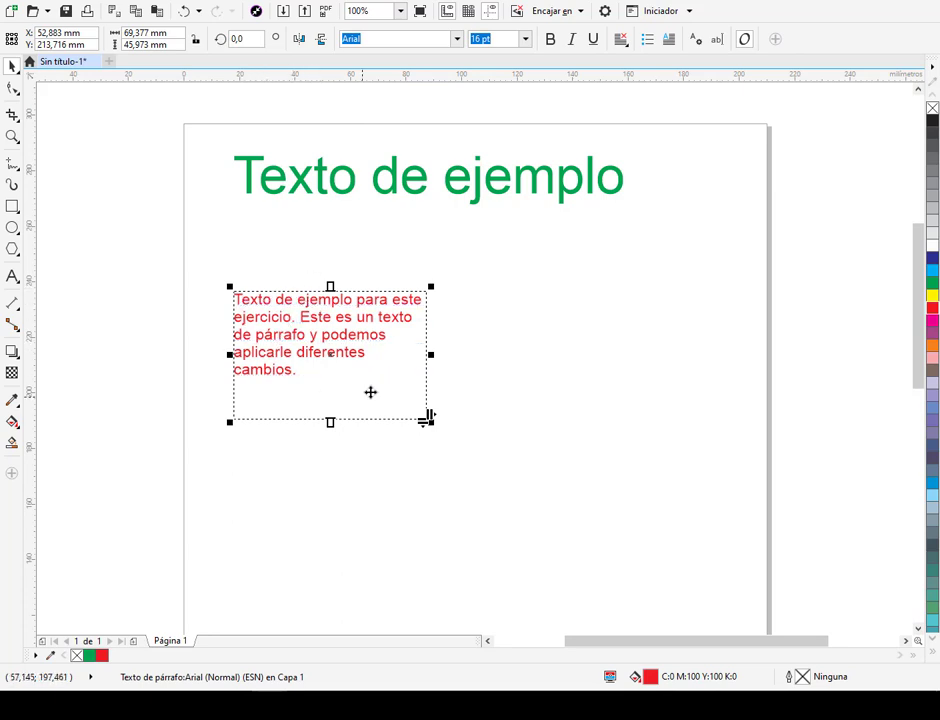
Step: Preview the red paragraph in two and three equal-width columns, and discard the column settings
click(322, 1)
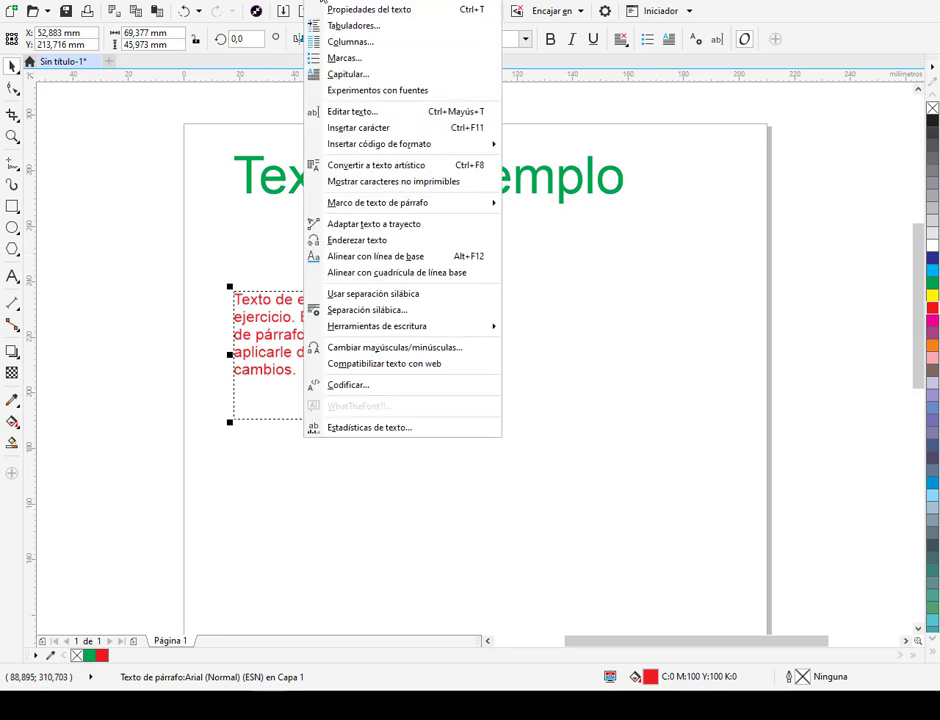
click(350, 42)
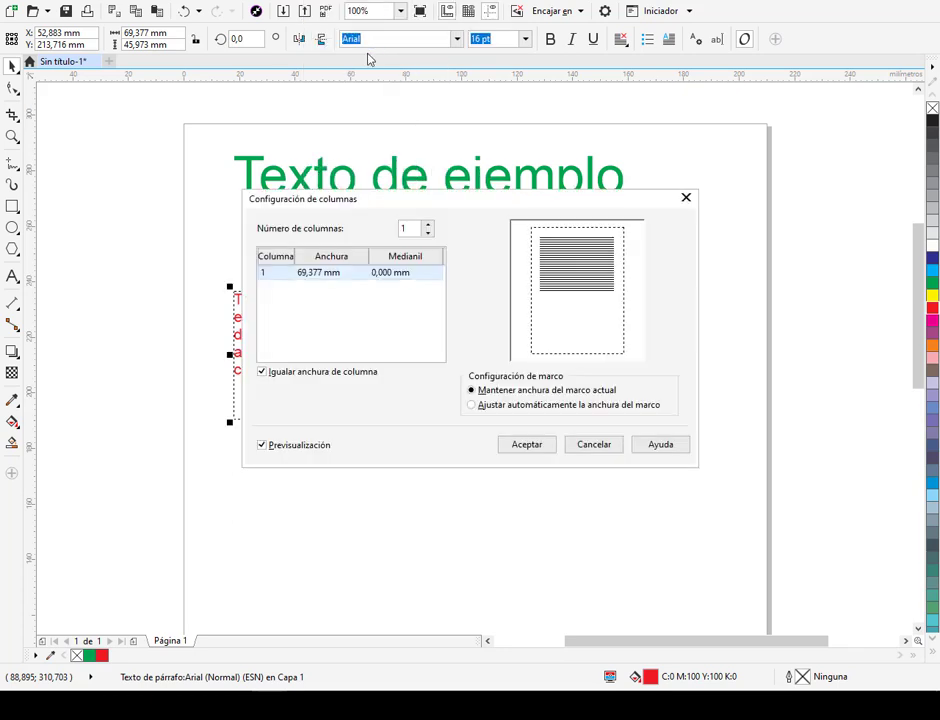
click(427, 225)
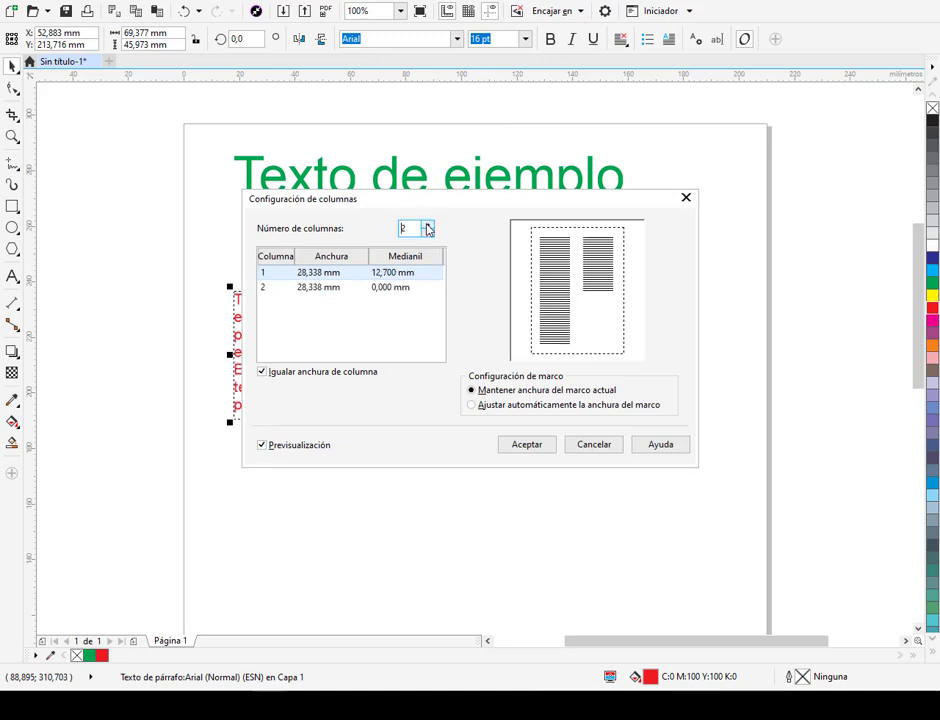
click(427, 228)
drag(426, 200, 482, 355)
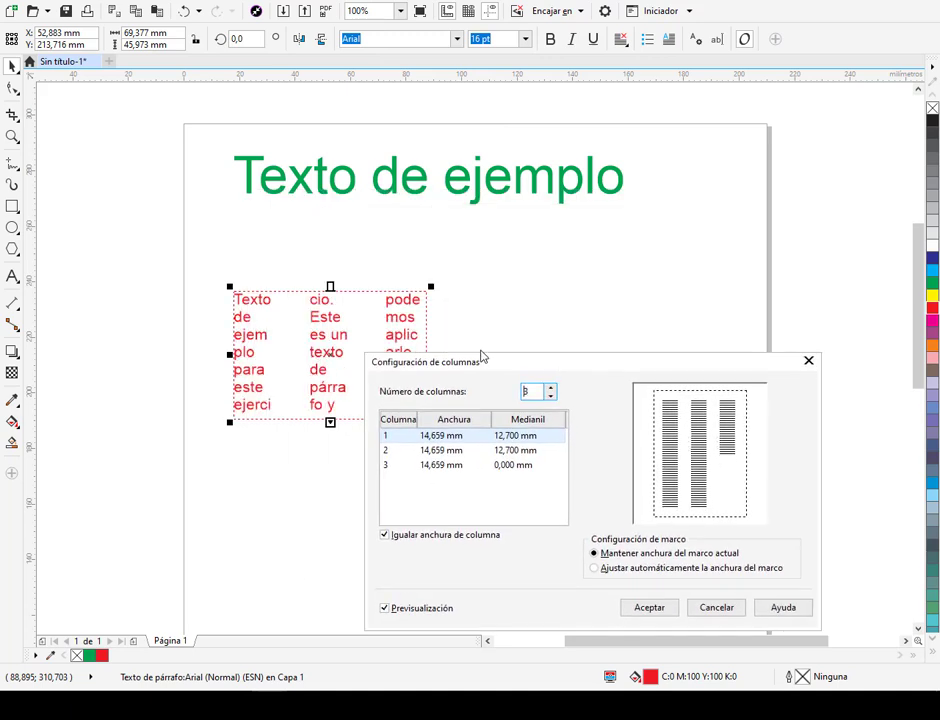
drag(568, 361, 647, 214)
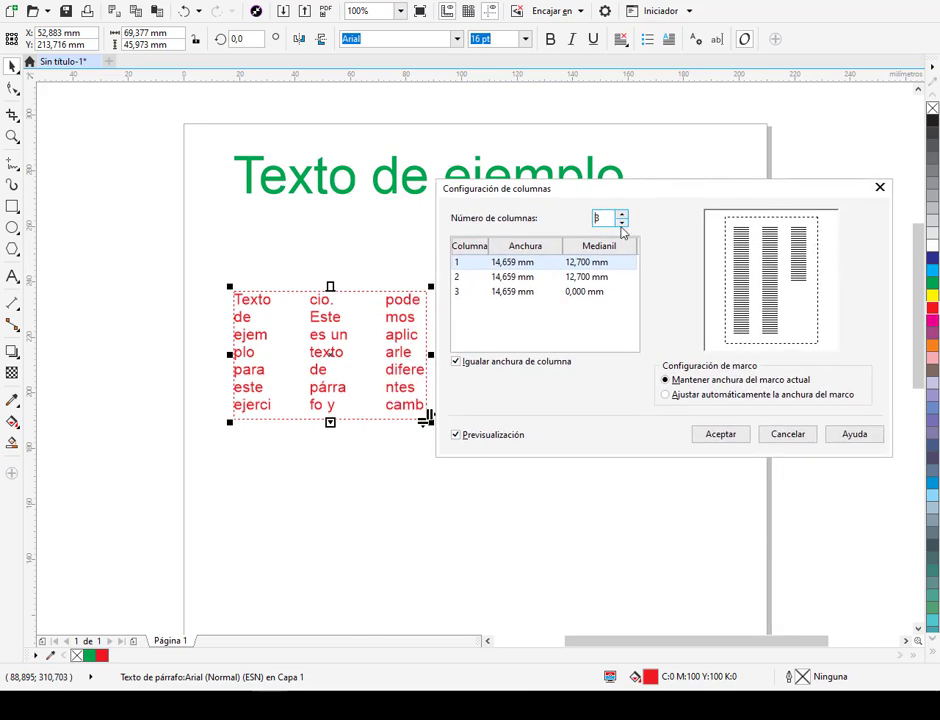
click(621, 224)
click(785, 434)
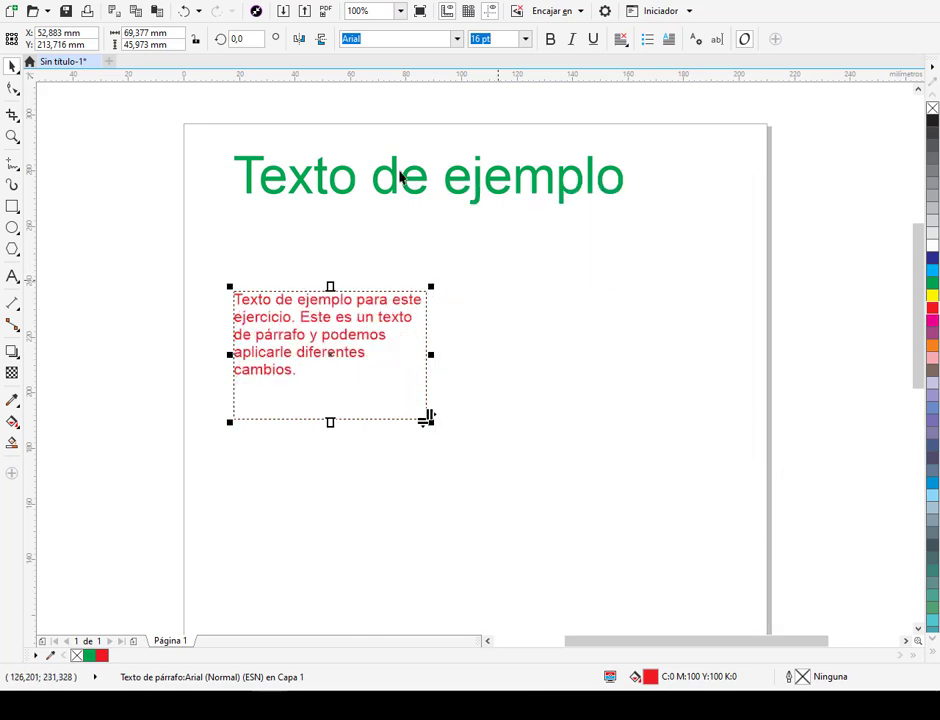
Step: Preview a three-line drop cap on the red paragraph, and discard it
click(328, 2)
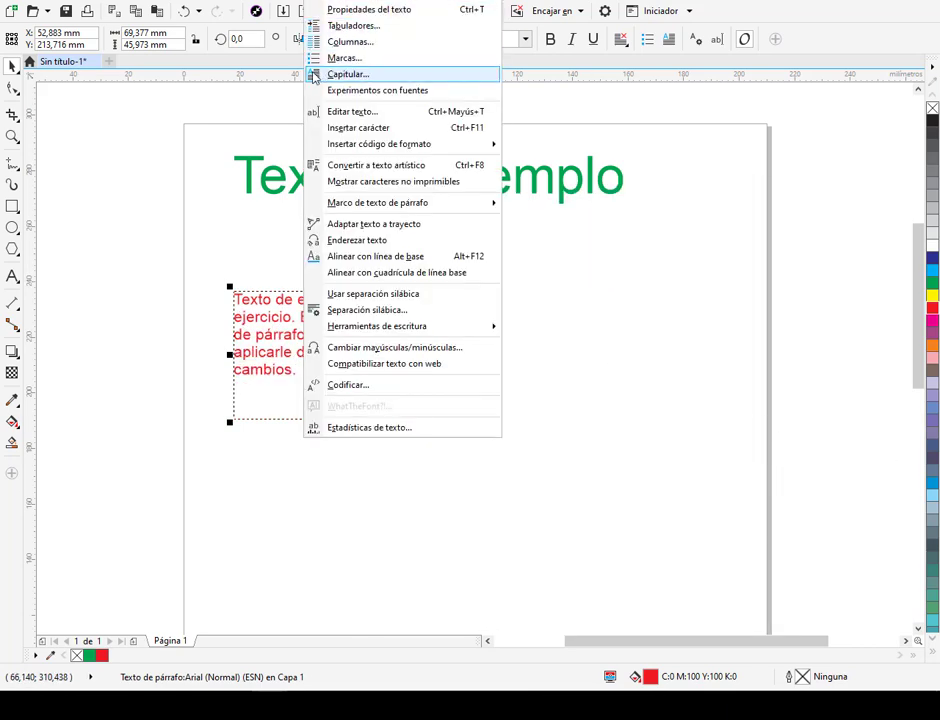
click(345, 75)
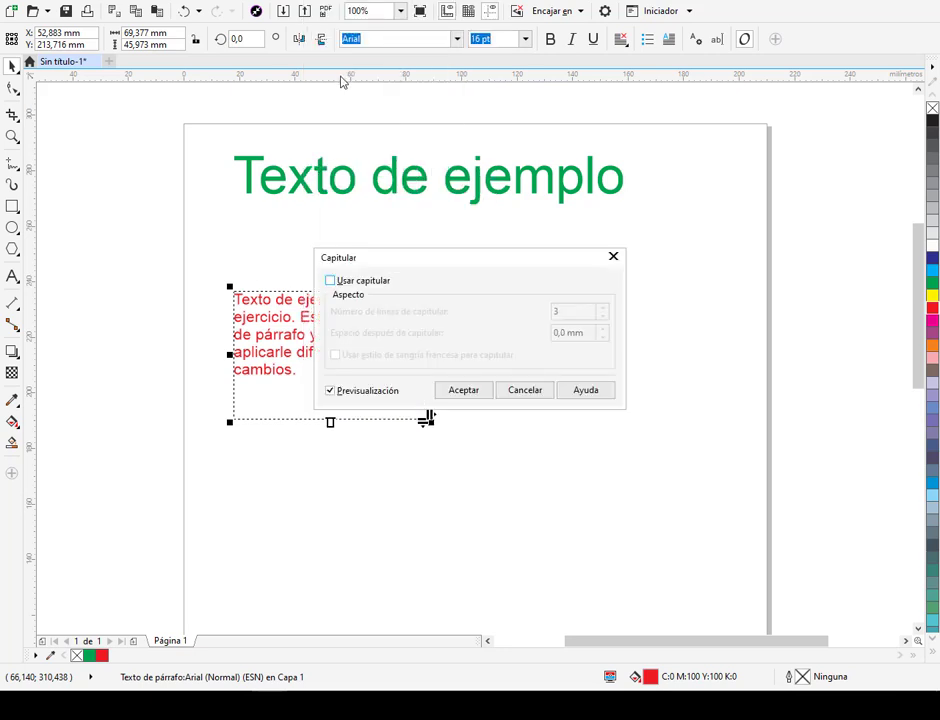
click(331, 281)
drag(420, 261, 571, 236)
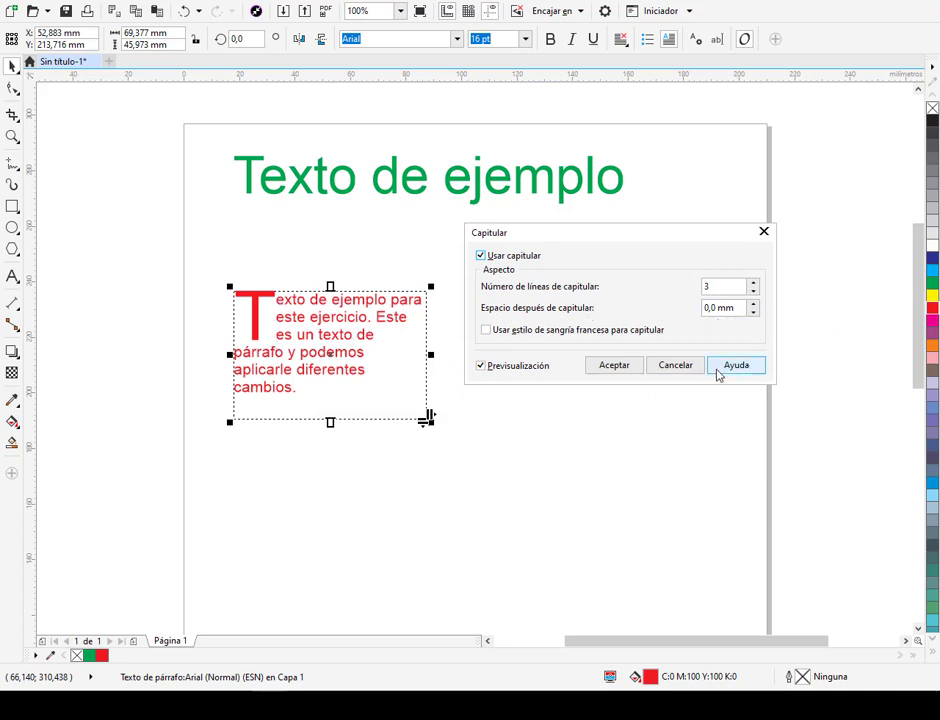
click(675, 365)
Step: Preview Wingdings bullets on the red paragraph with a four-pointed and a three-pointed star symbol, and discard the bullet settings
click(325, 4)
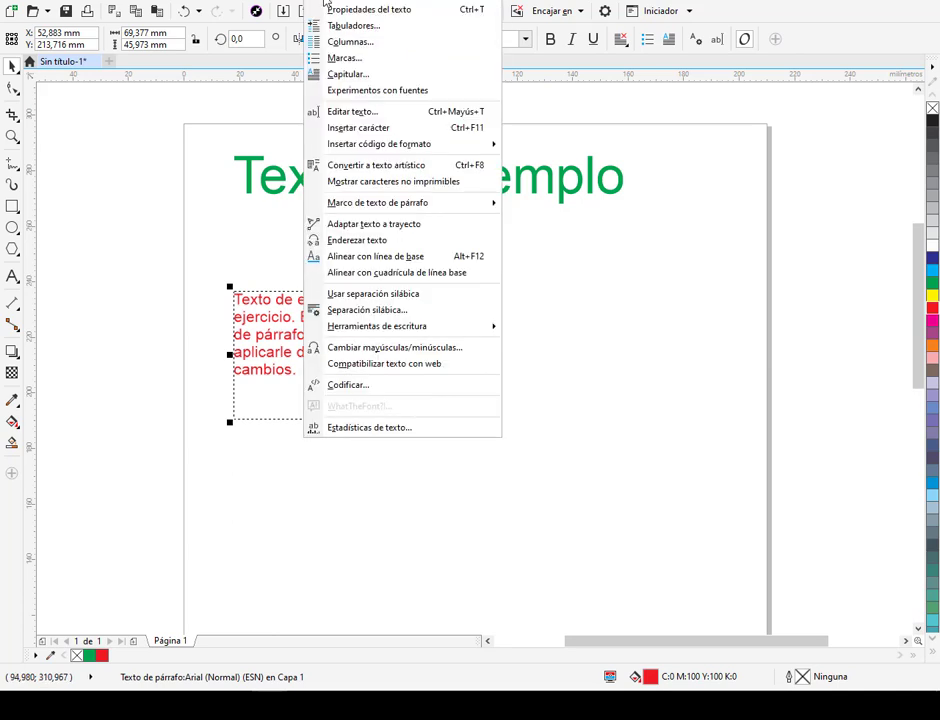
click(340, 58)
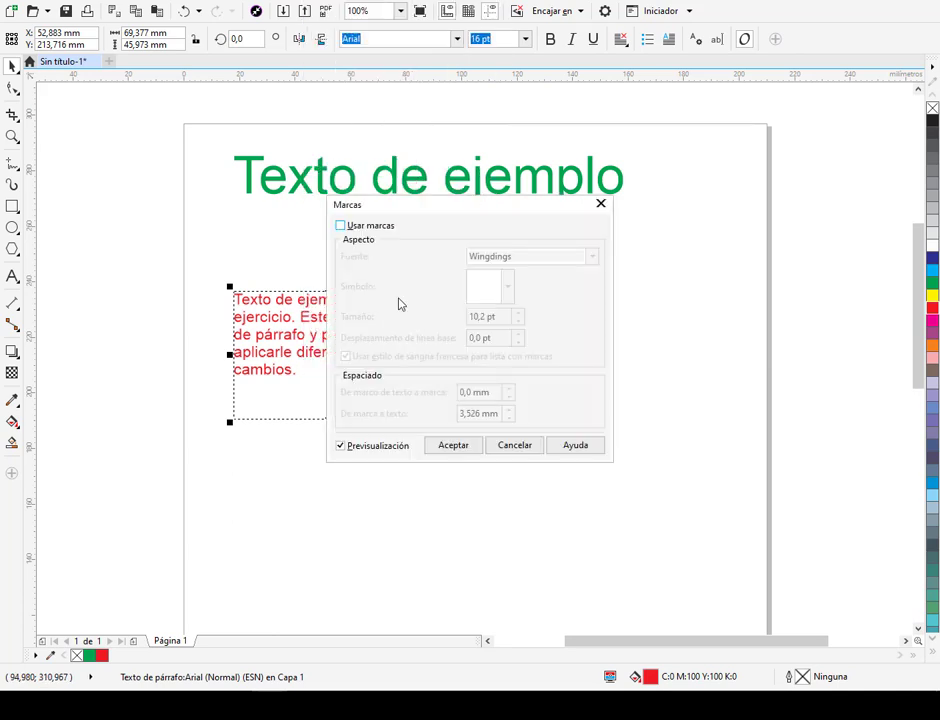
click(372, 230)
drag(388, 206, 562, 212)
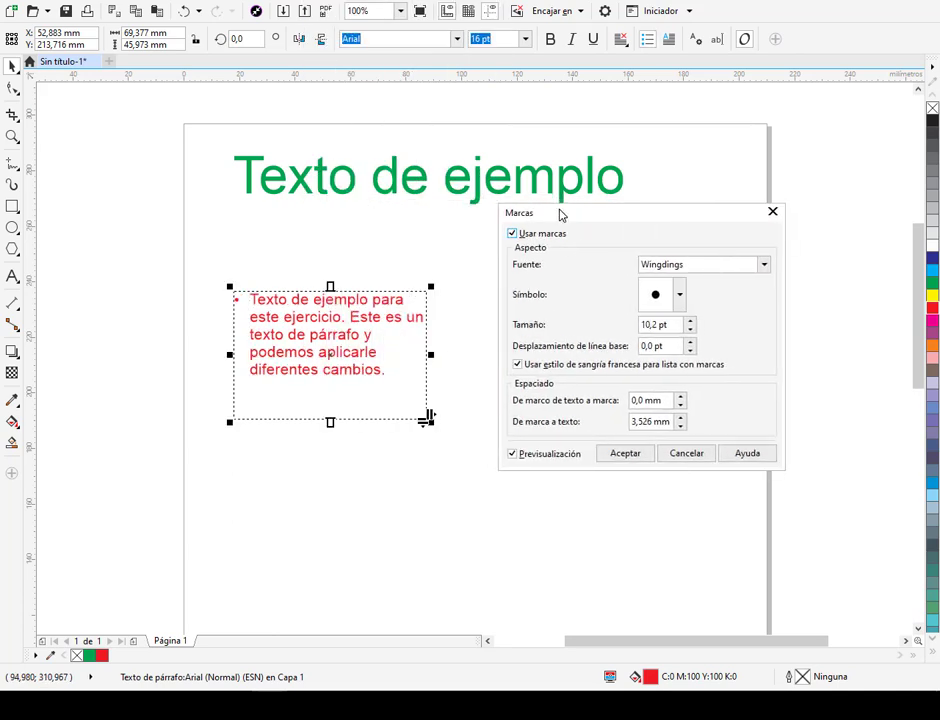
click(679, 292)
click(691, 401)
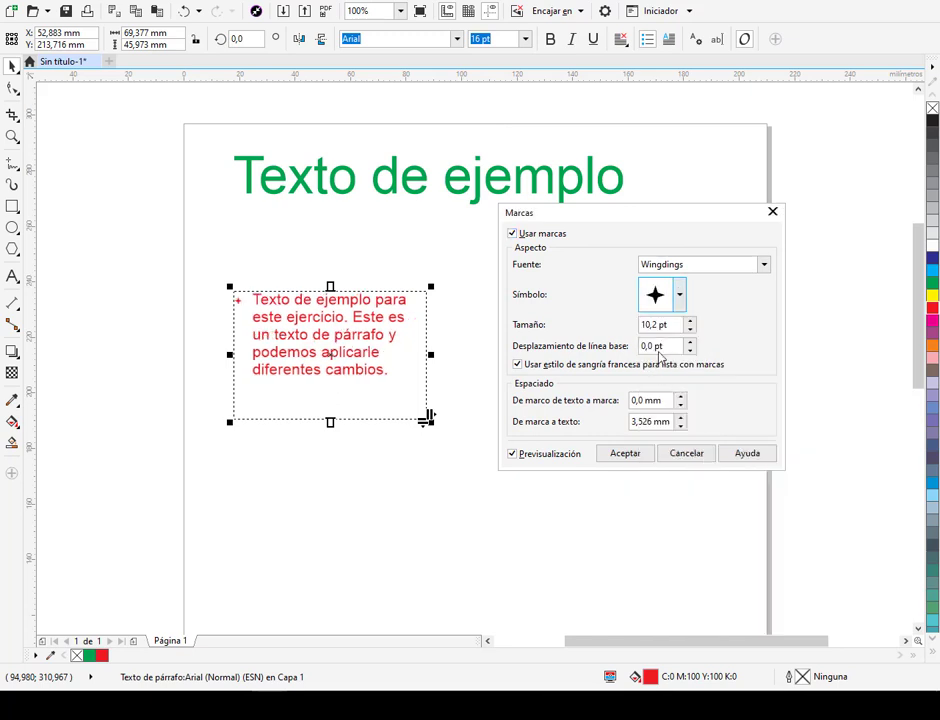
click(683, 306)
click(659, 332)
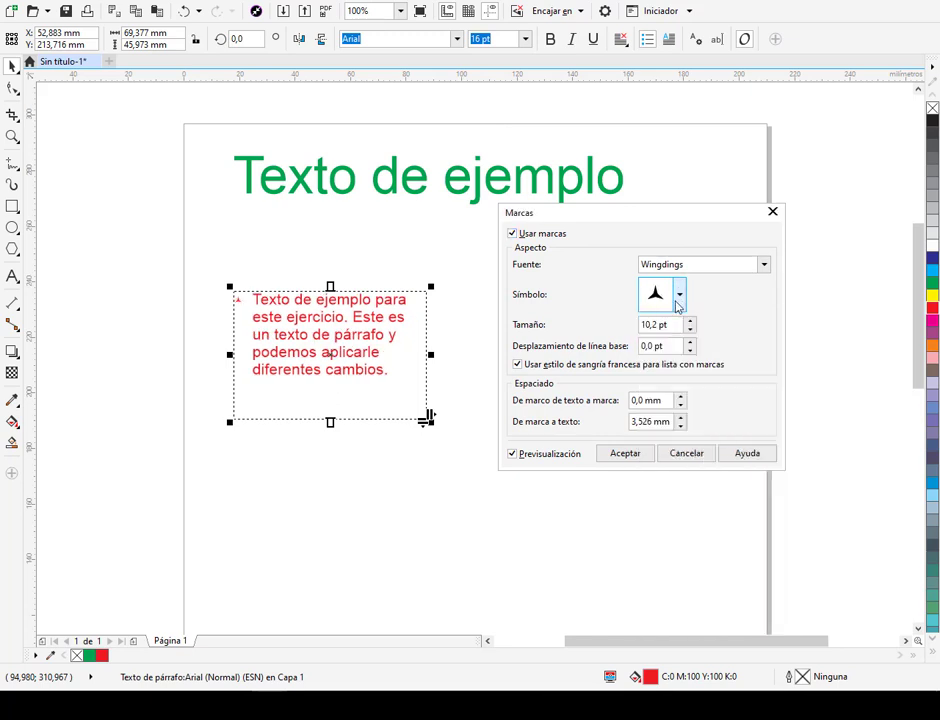
click(686, 453)
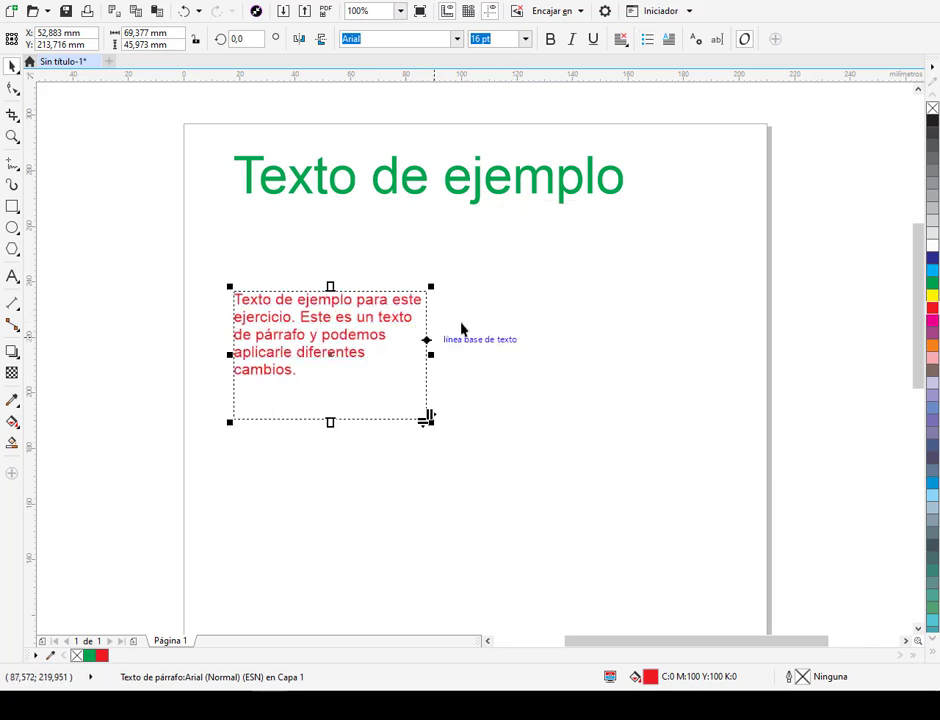
Step: Apply force justification to the red paragraph and shift its frame slightly left and down
click(621, 39)
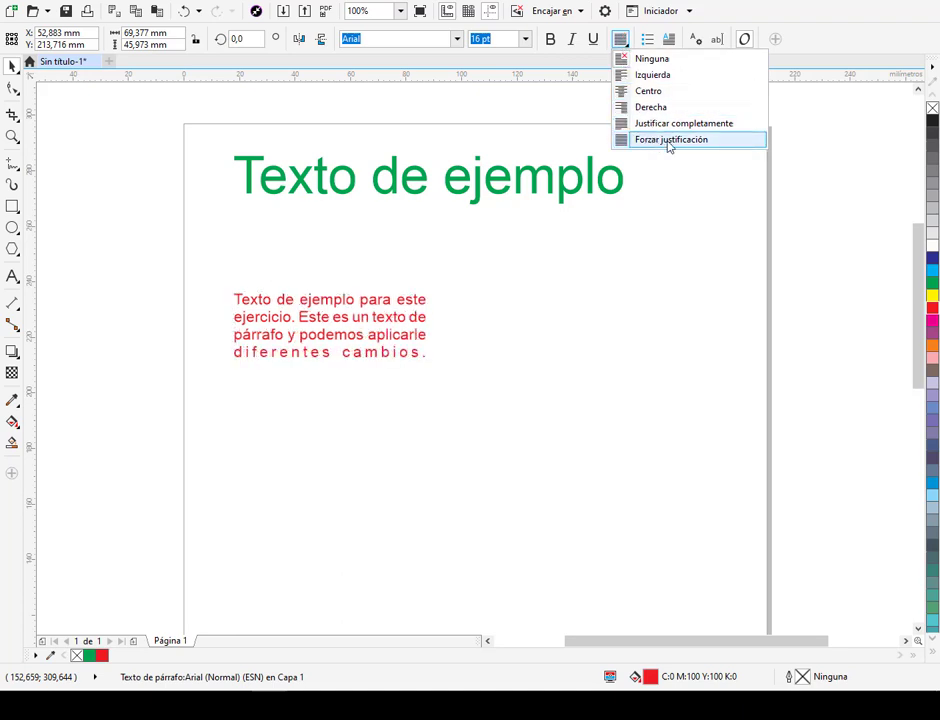
click(669, 140)
click(252, 367)
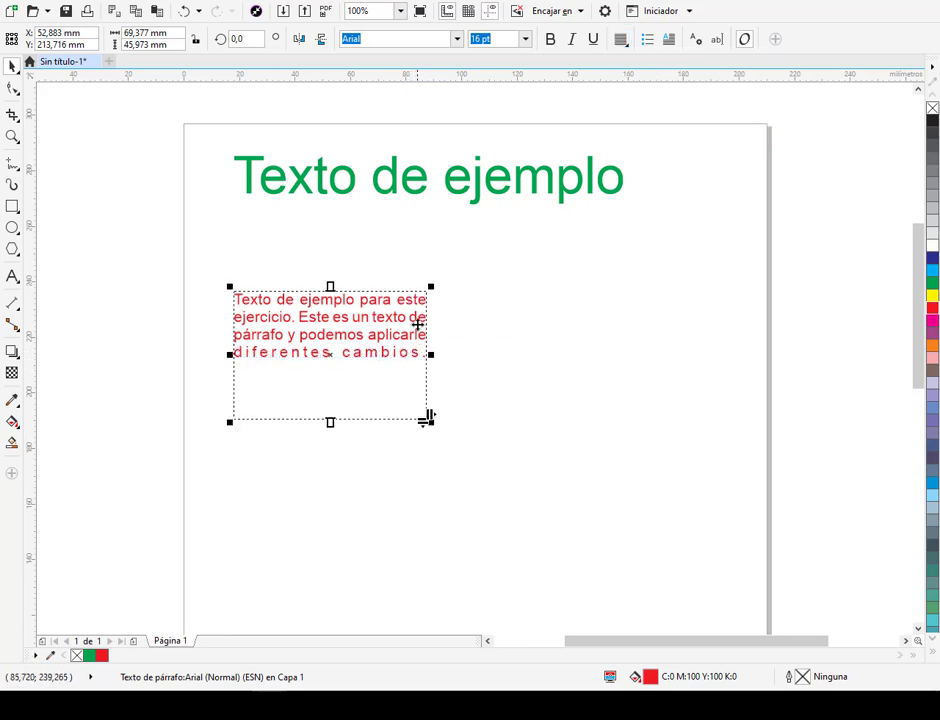
mouse_move(392, 296)
mouse_down()
mouse_move(370, 378)
mouse_move(390, 302)
mouse_move(382, 300)
mouse_up()
Step: Draw an ellipse about 67 by 65 mm in the empty area to the right of the paragraph
click(698, 408)
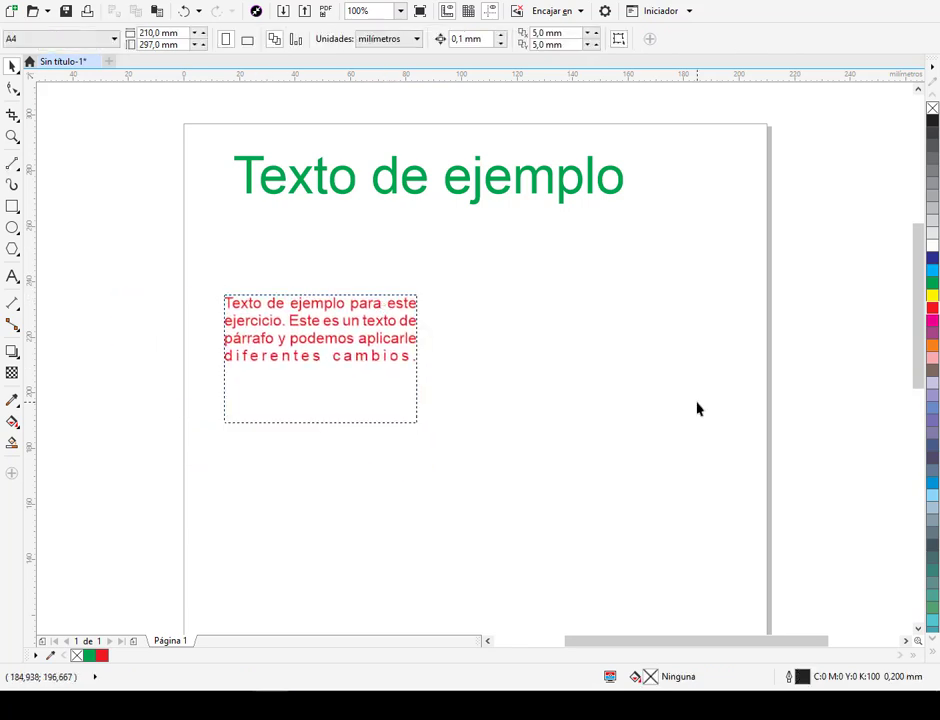
click(12, 227)
drag(527, 278, 715, 458)
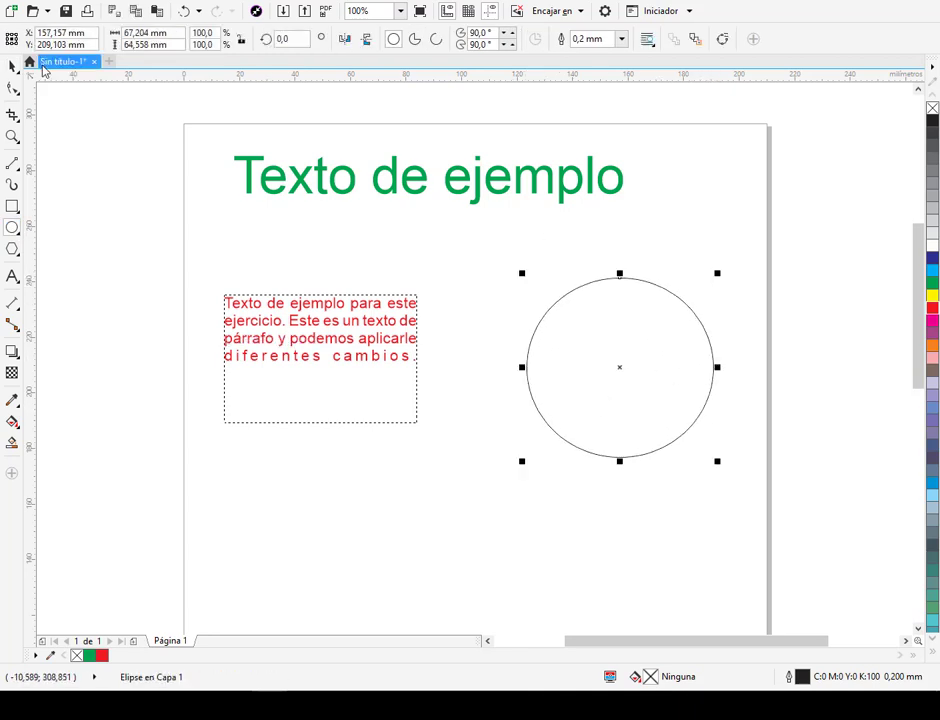
Step: Draw a nearly horizontal line about 131 mm wide below the paragraph and ellipse, and bend it into a shallow S-shaped curve
click(12, 163)
drag(305, 511, 669, 520)
key(F10)
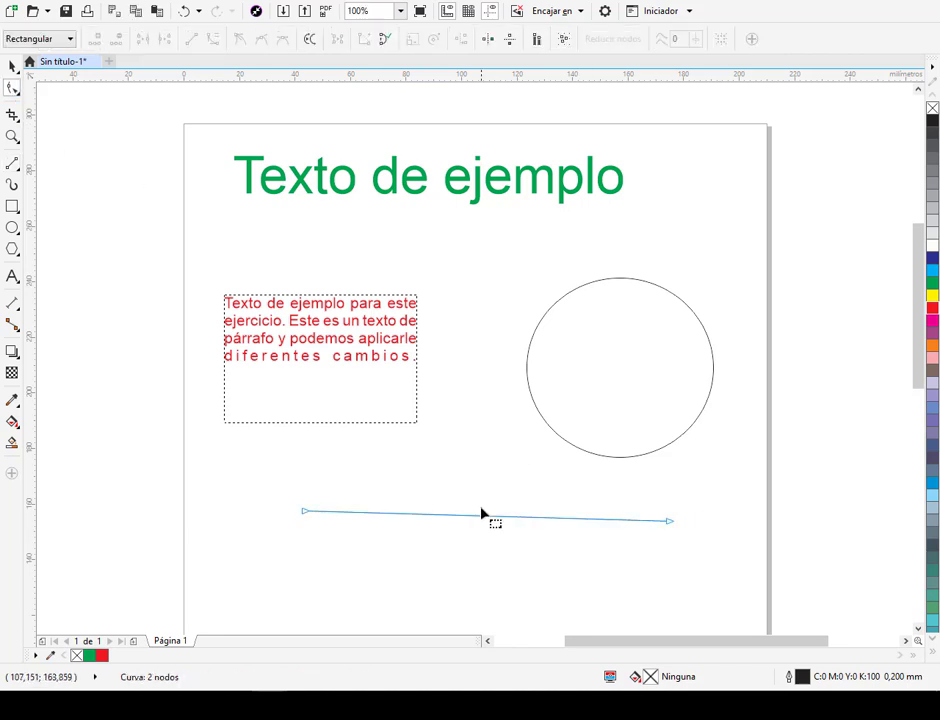
right_click(483, 519)
click(537, 320)
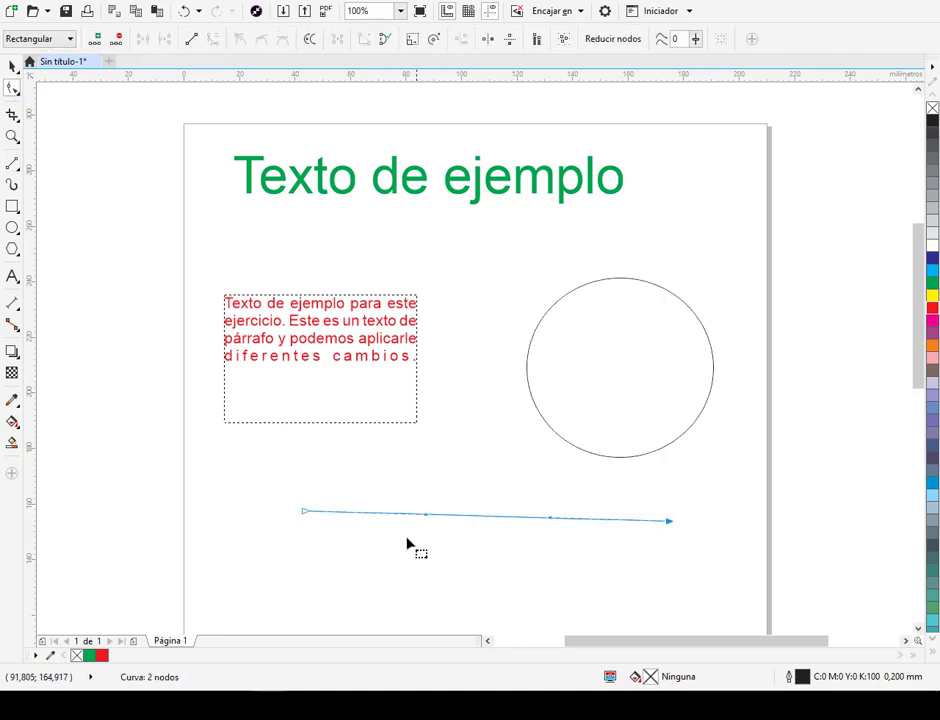
drag(426, 521, 428, 489)
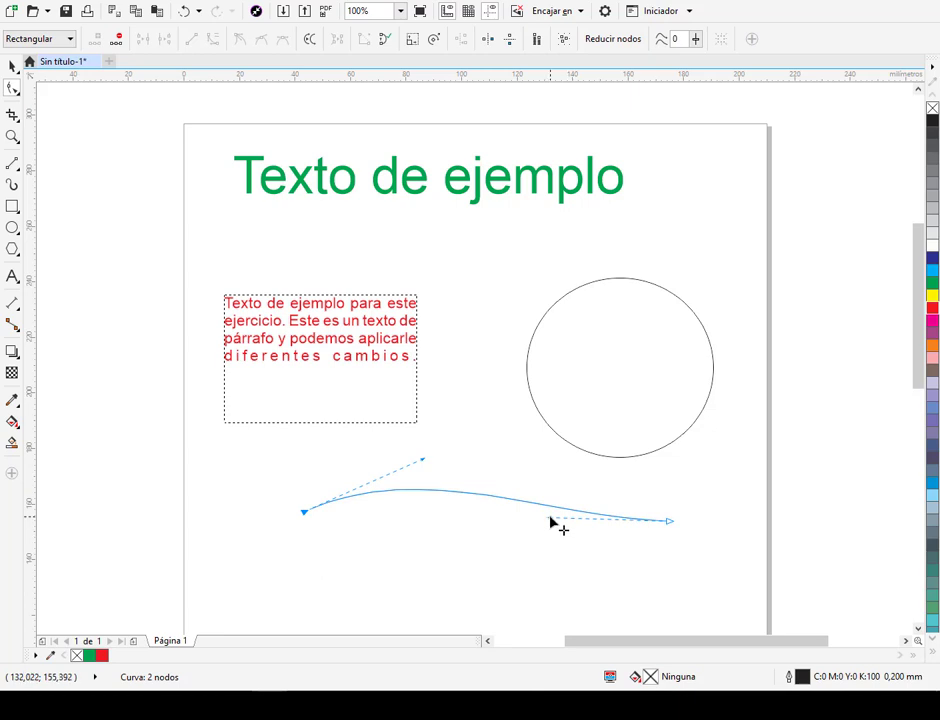
drag(551, 519, 556, 567)
click(12, 66)
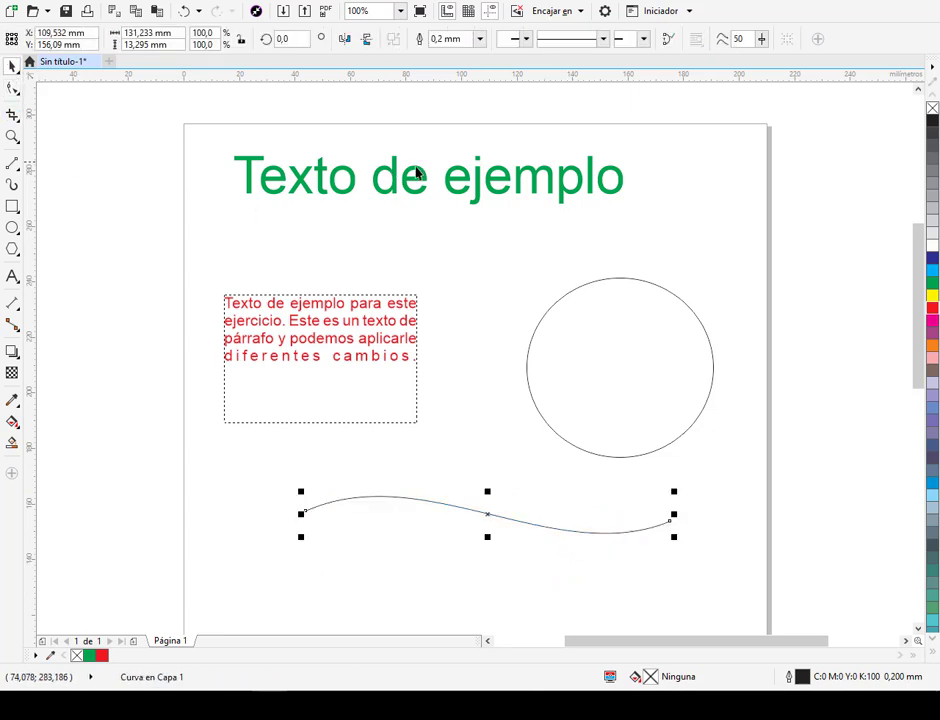
Step: Try fitting the green title along the upper outside of the ellipse with an offset of about 207 mm, and undo it
click(422, 180)
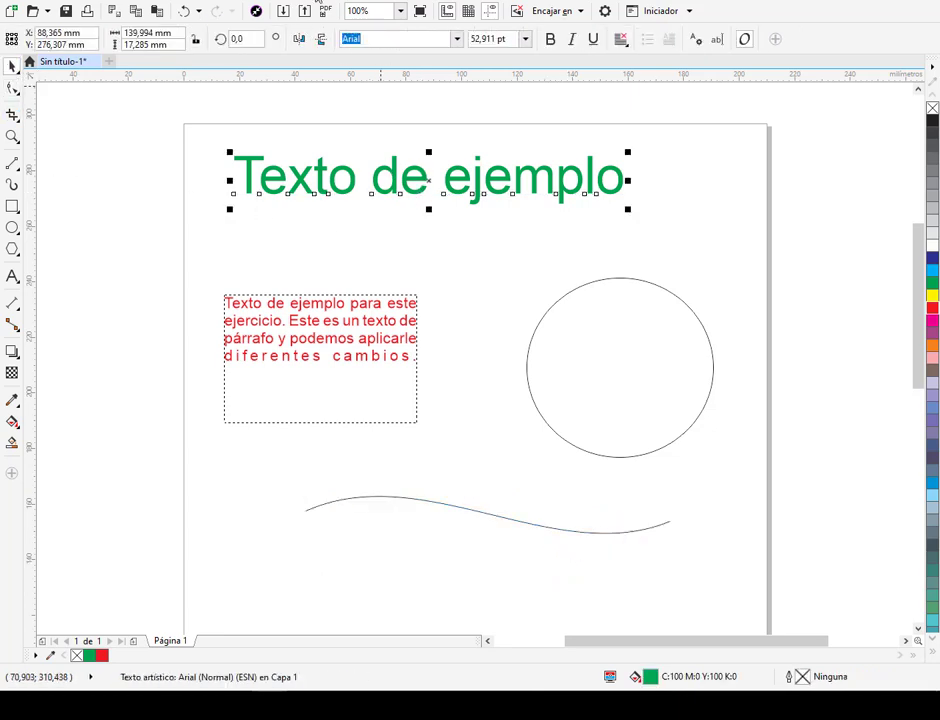
click(318, 2)
click(420, 226)
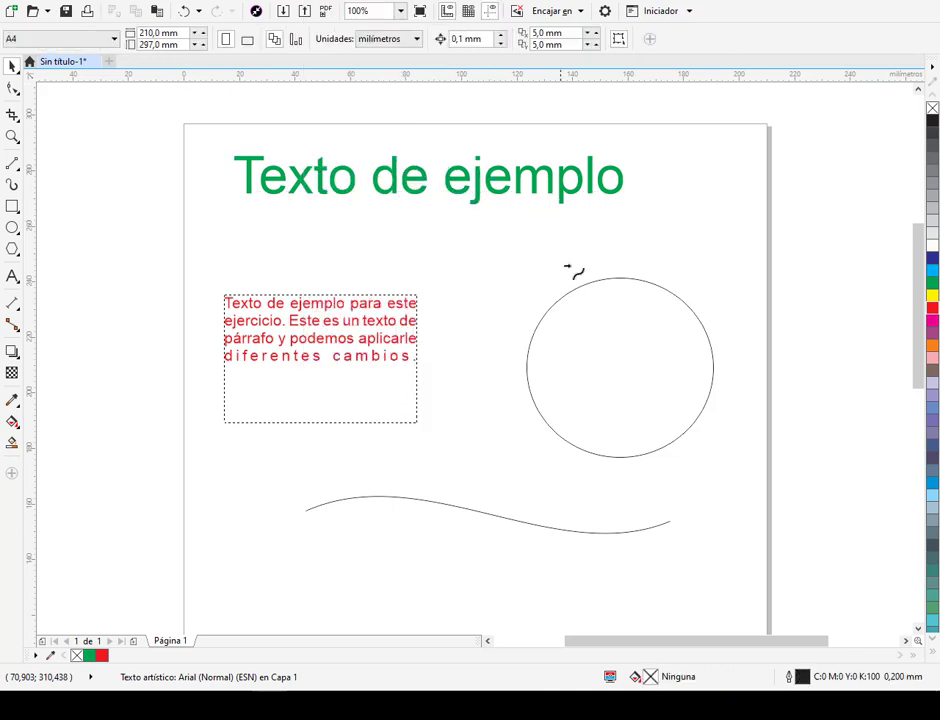
click(620, 287)
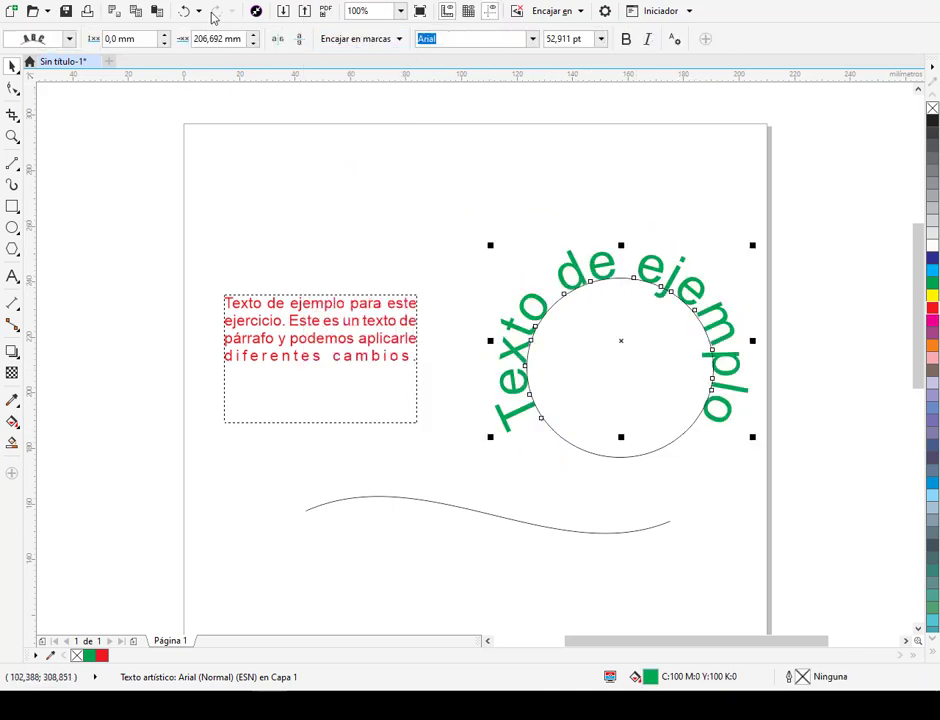
click(186, 11)
Step: Try fitting the green title to the S-shaped curve from the curve's start point, and undo it
click(351, 3)
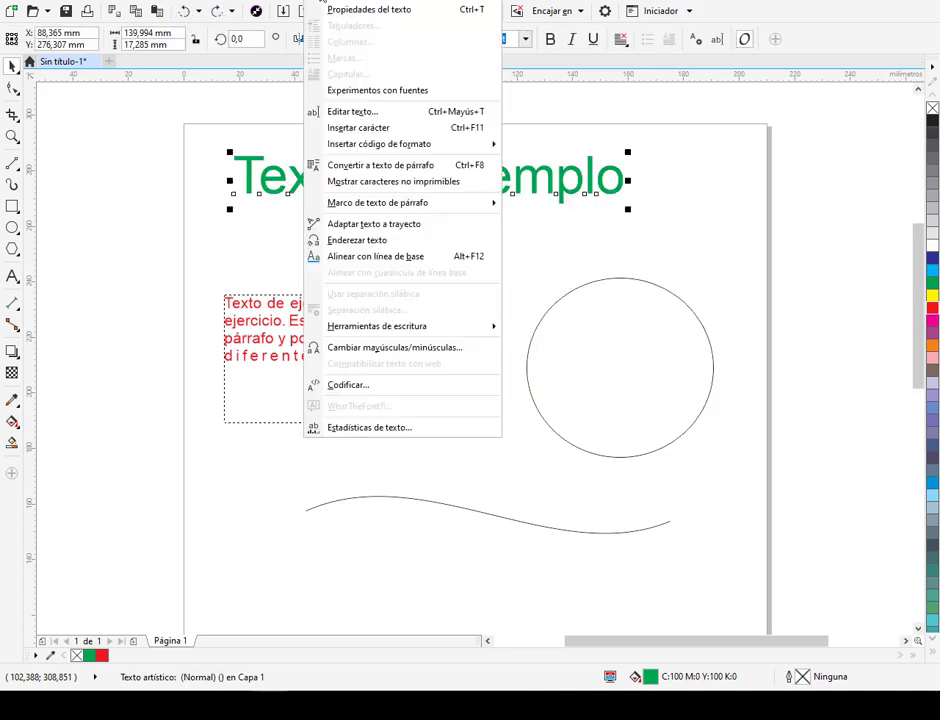
click(384, 223)
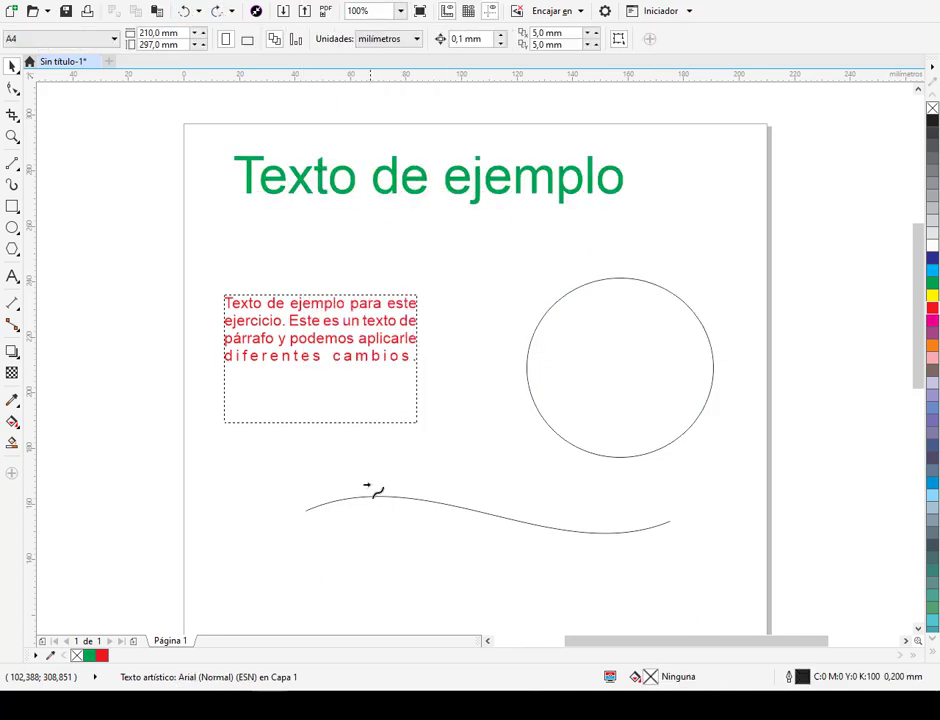
click(306, 506)
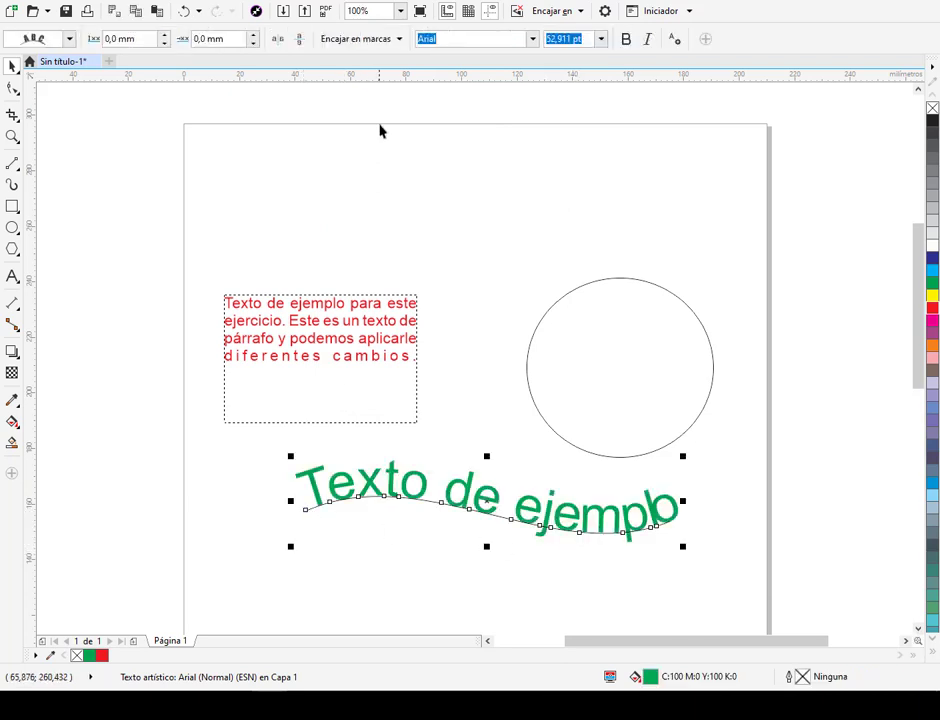
click(190, 17)
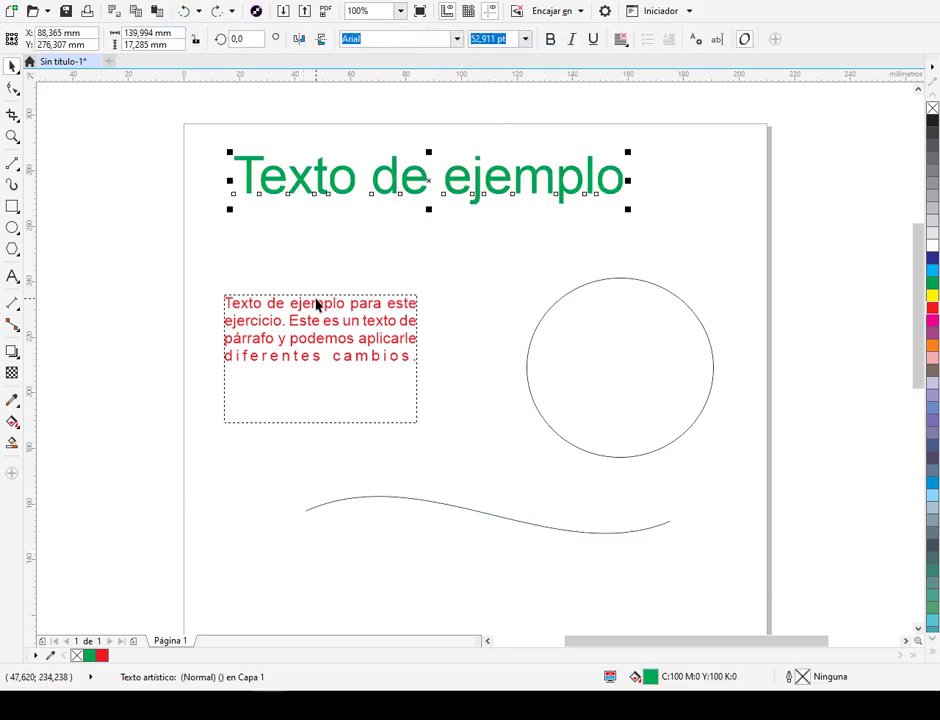
Step: Try fitting the red paragraph to the S-shaped curve from the curve's start point, and undo it
click(318, 316)
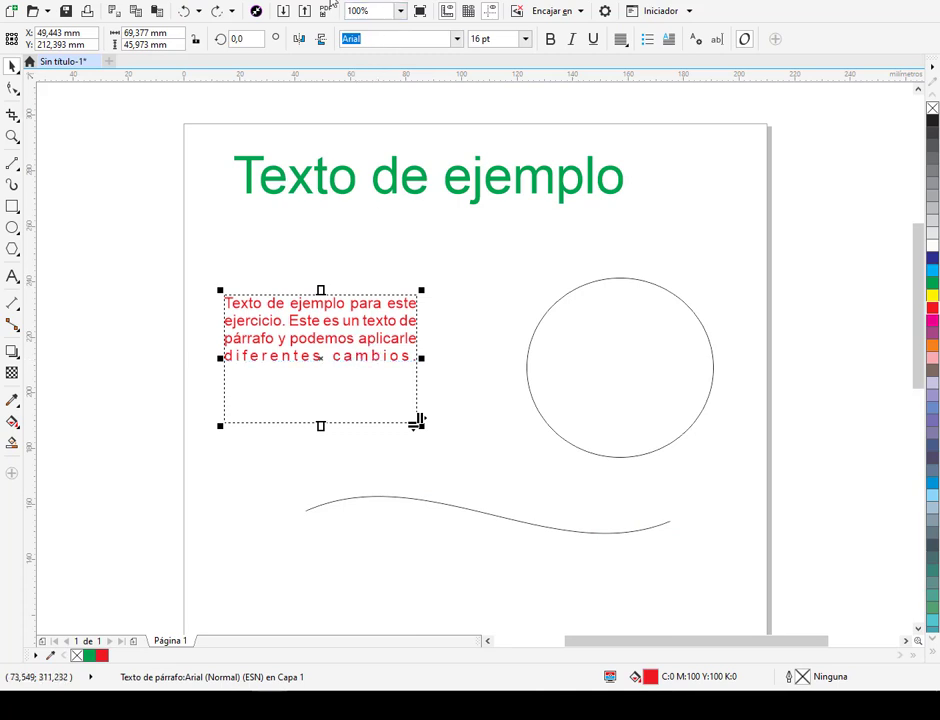
click(246, 3)
click(356, 231)
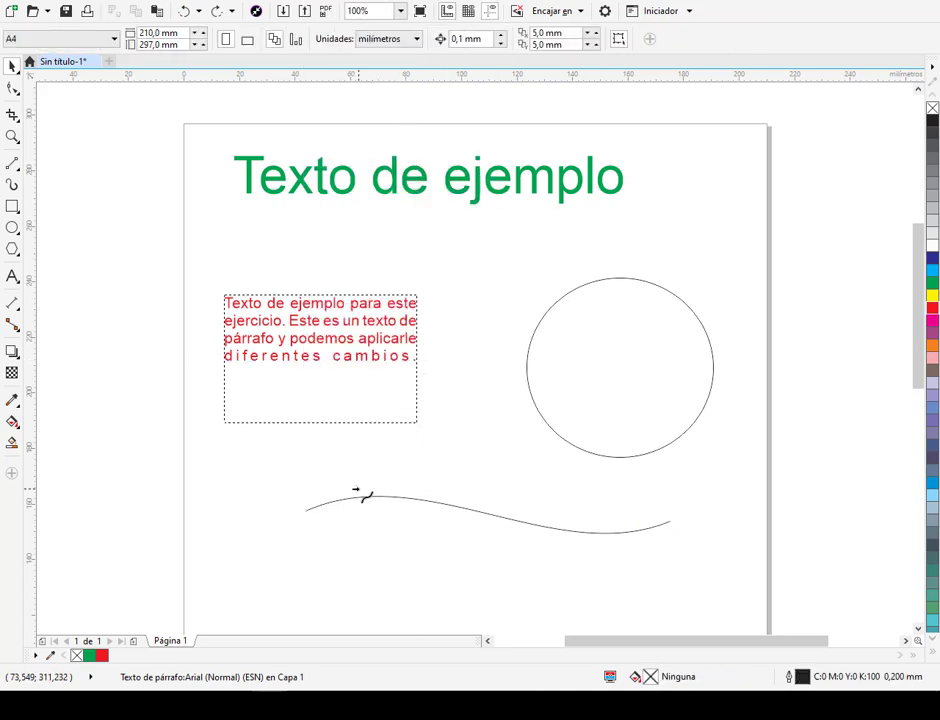
click(302, 511)
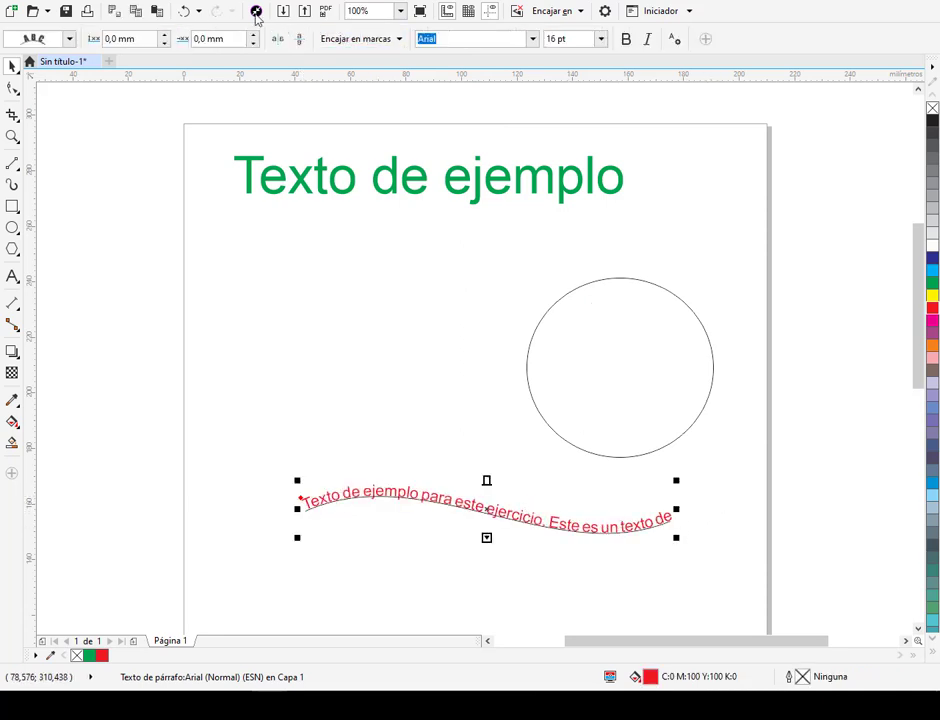
click(186, 14)
Step: Try to fit the red paragraph text to the ellipse's outline
click(312, 0)
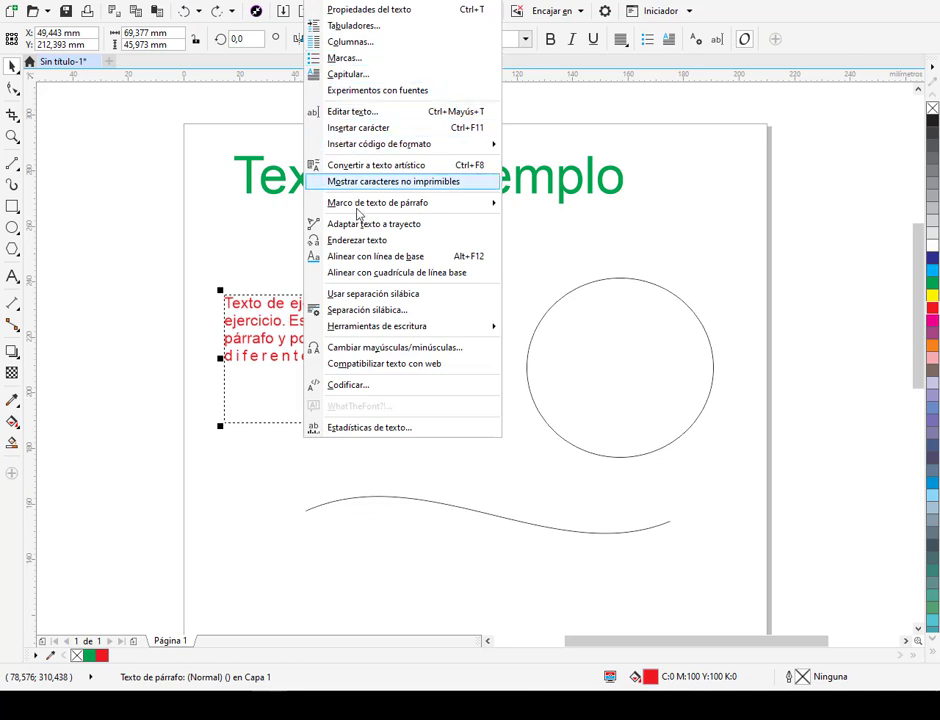
click(362, 224)
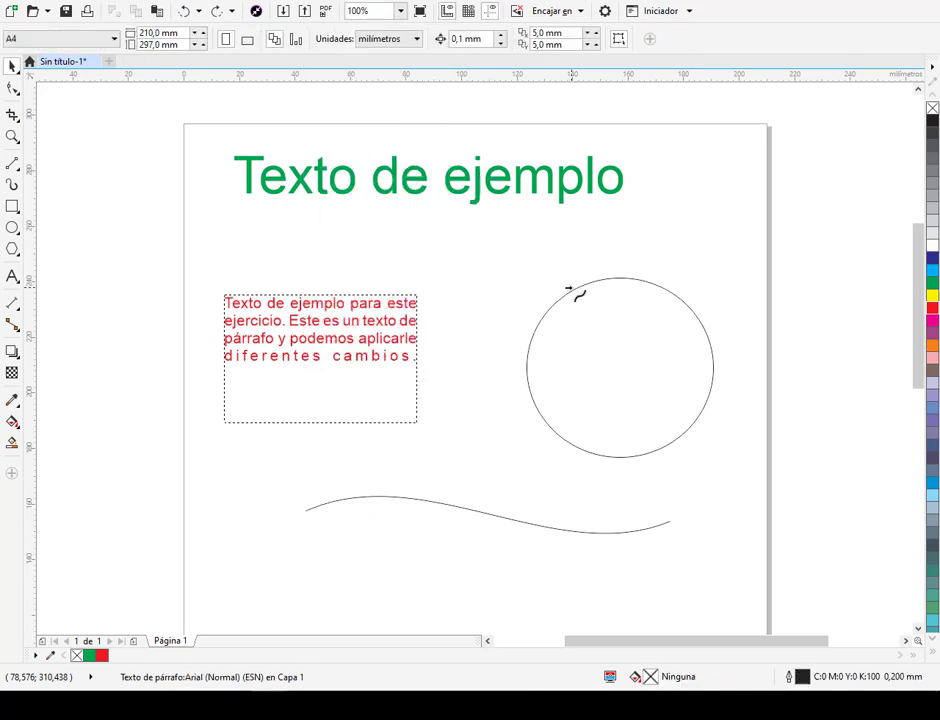
click(572, 288)
click(463, 381)
click(623, 380)
click(462, 382)
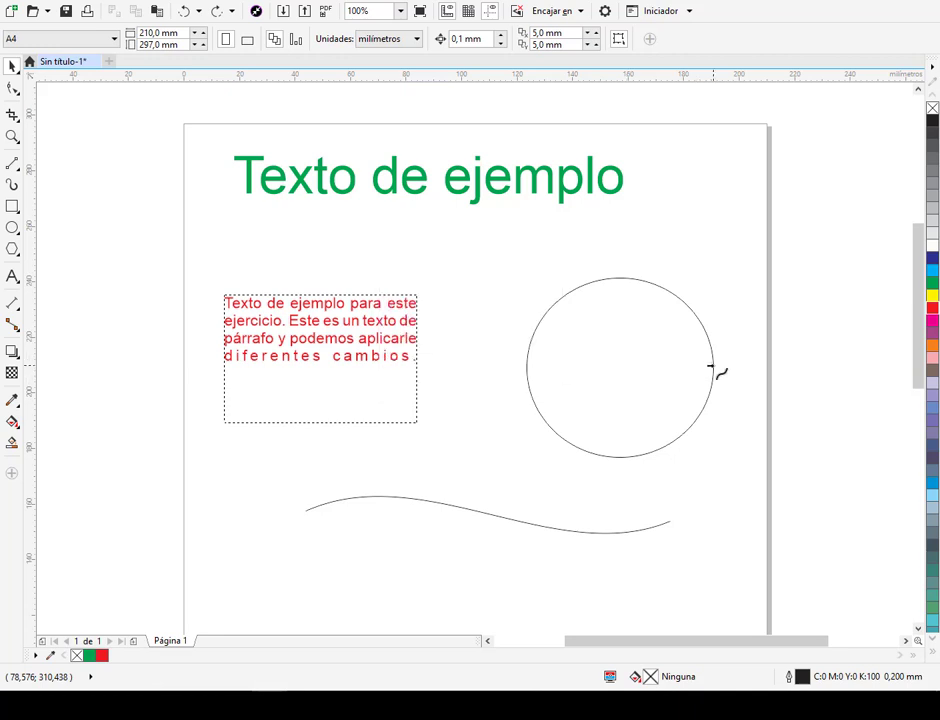
click(707, 368)
click(463, 381)
click(588, 280)
click(481, 385)
click(527, 380)
click(529, 381)
Step: Convert the red paragraph text to artistic text
click(342, 310)
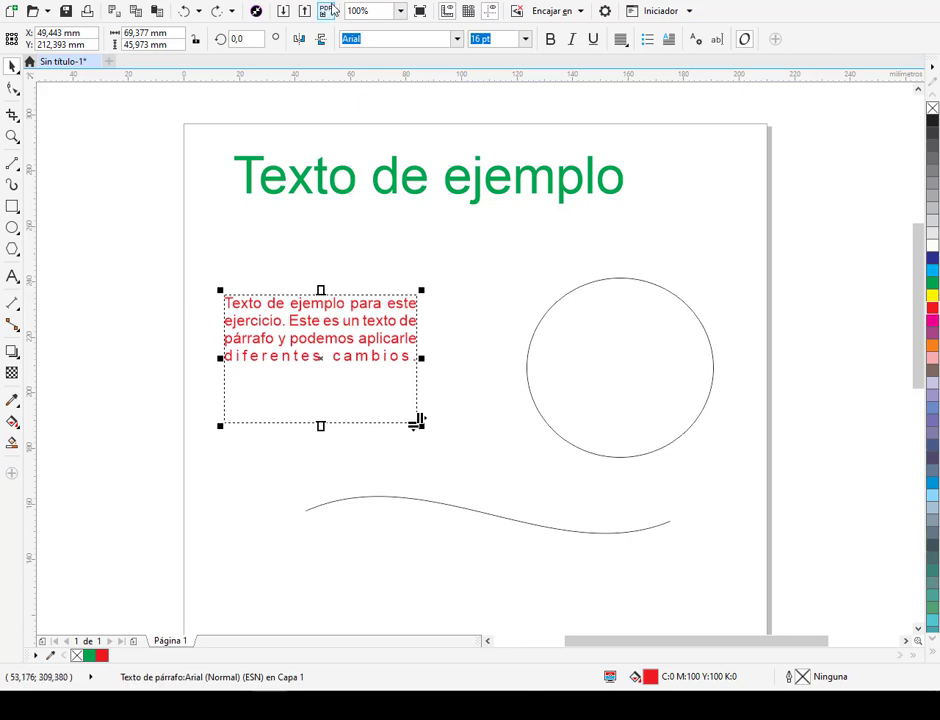
click(322, 0)
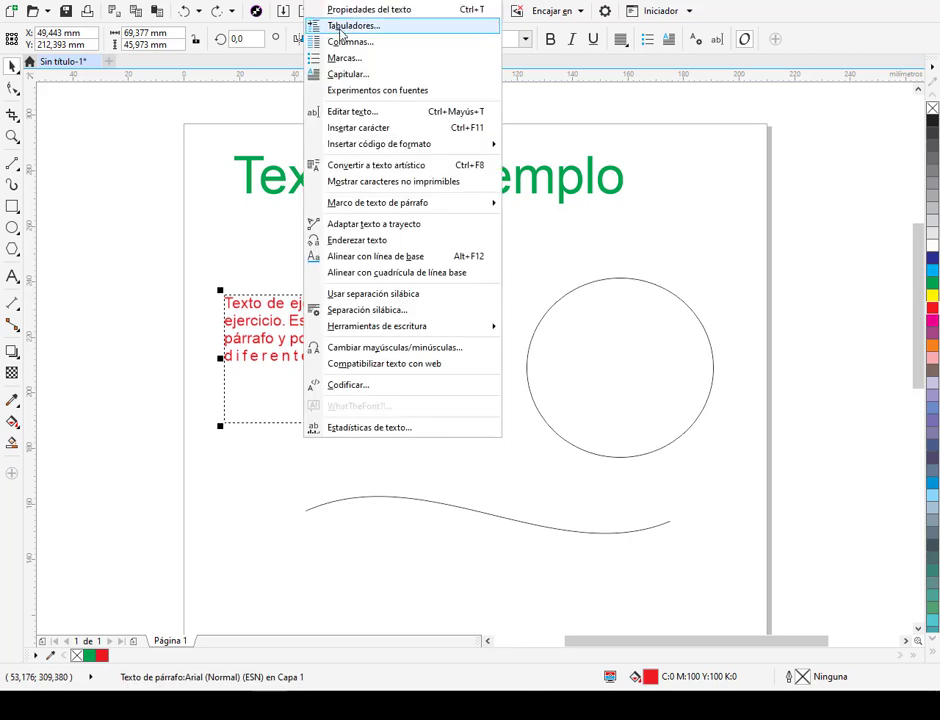
click(357, 166)
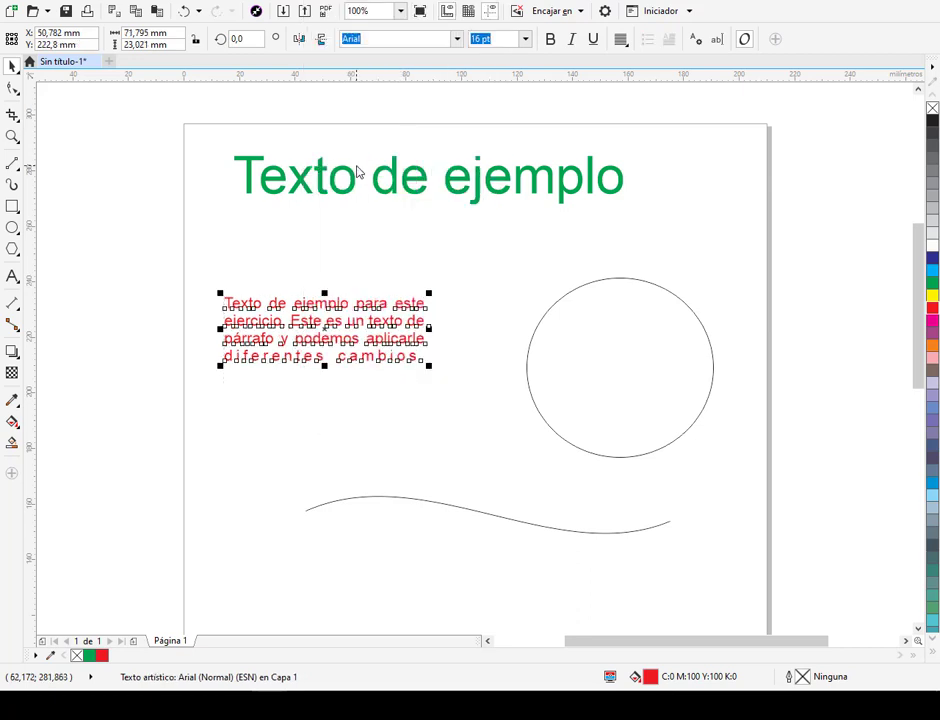
Step: Convert the green title to paragraph text and compare its selection with that of the red text
click(425, 178)
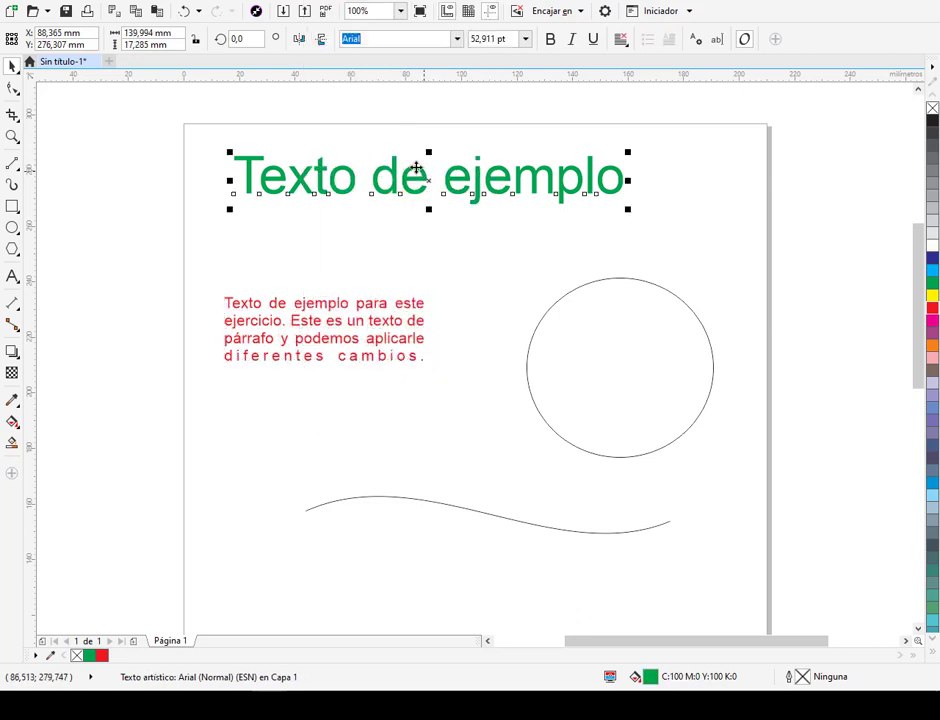
click(322, 3)
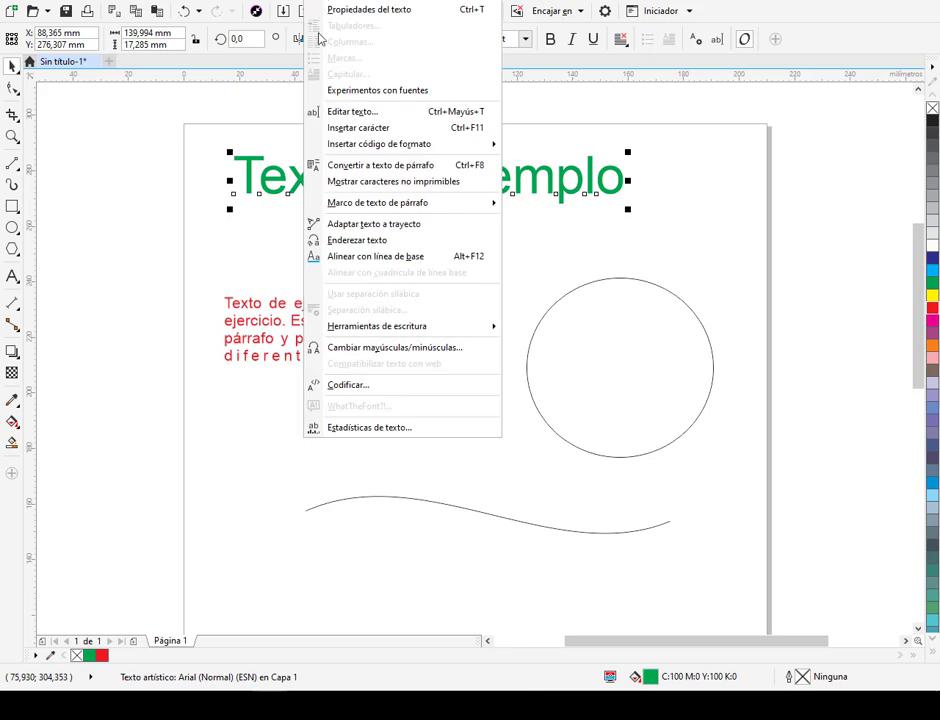
click(330, 166)
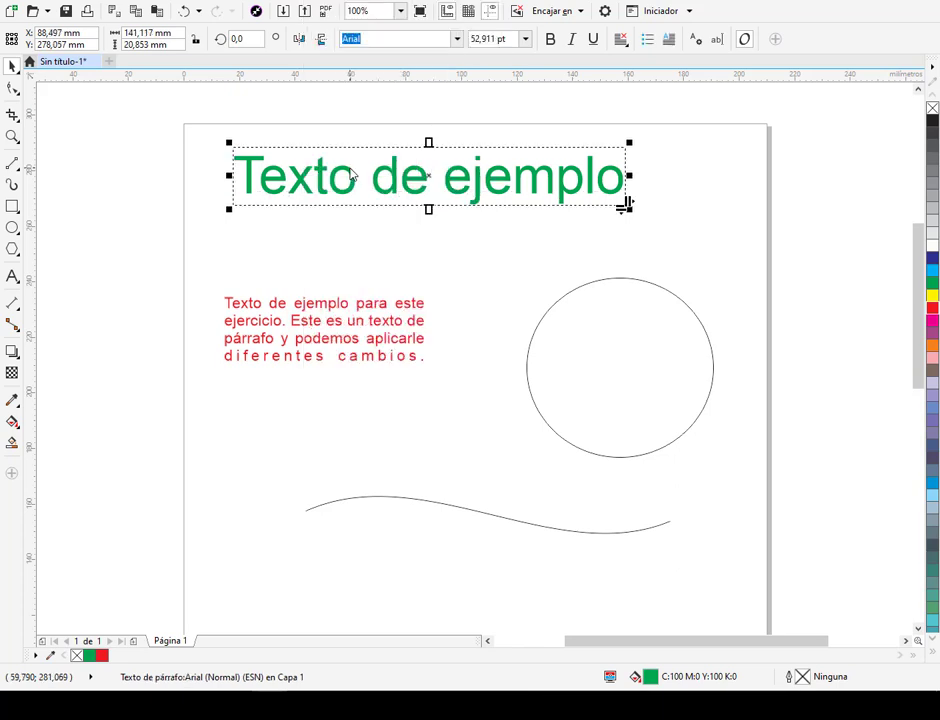
click(410, 340)
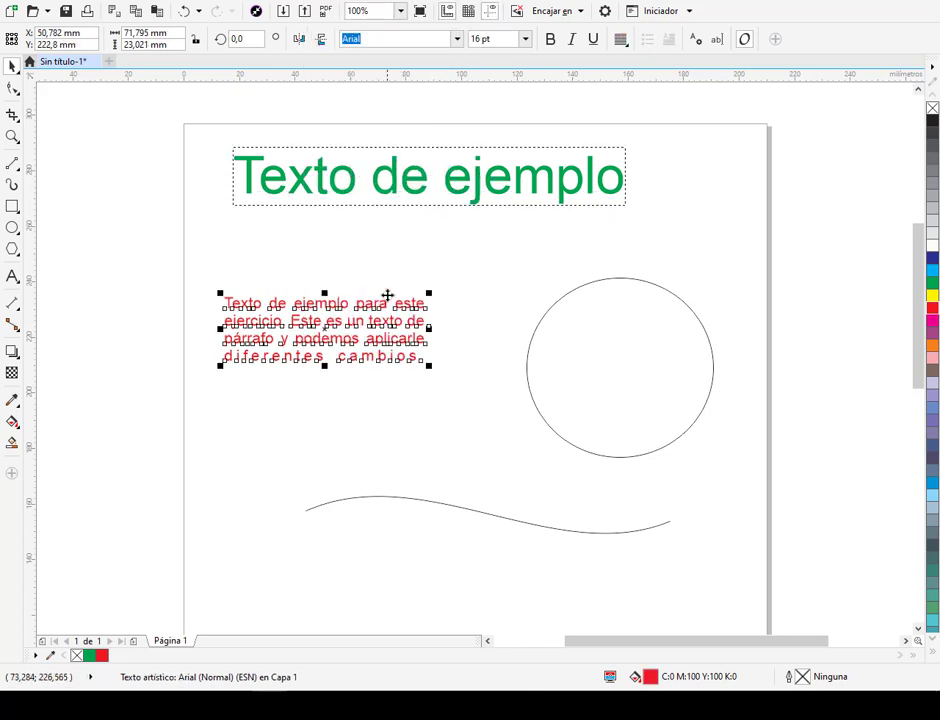
click(452, 180)
click(413, 304)
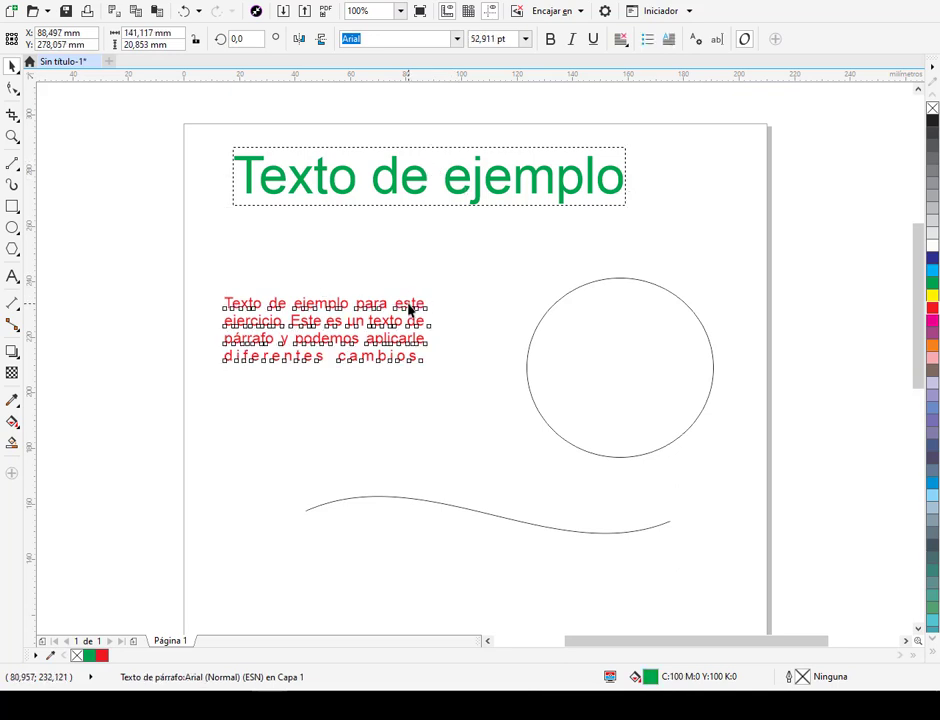
Step: Delete the green title and the red text, leaving only the ellipse and the S-shaped curve
click(457, 180)
drag(187, 124, 688, 227)
key(Delete)
click(380, 322)
key(Delete)
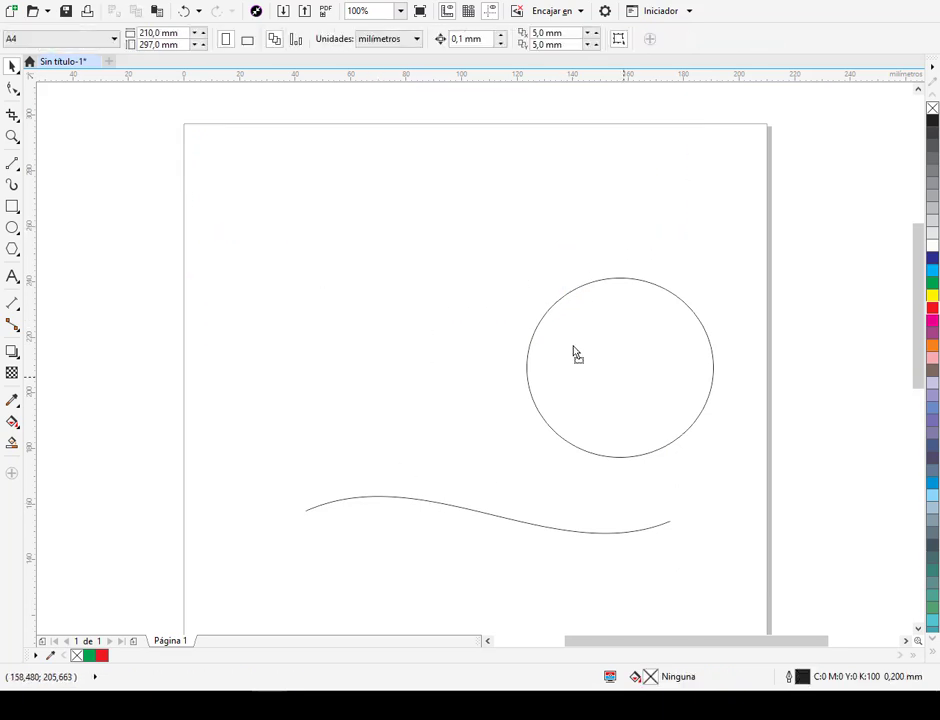
Step: Move the ellipse to the page's upper-left corner at about X 47, Y 261 mm, and the curve to about X 120, Y 169 mm
drag(575, 353, 291, 282)
mouse_move(410, 507)
mouse_down()
mouse_move(493, 411)
mouse_move(438, 470)
mouse_up()
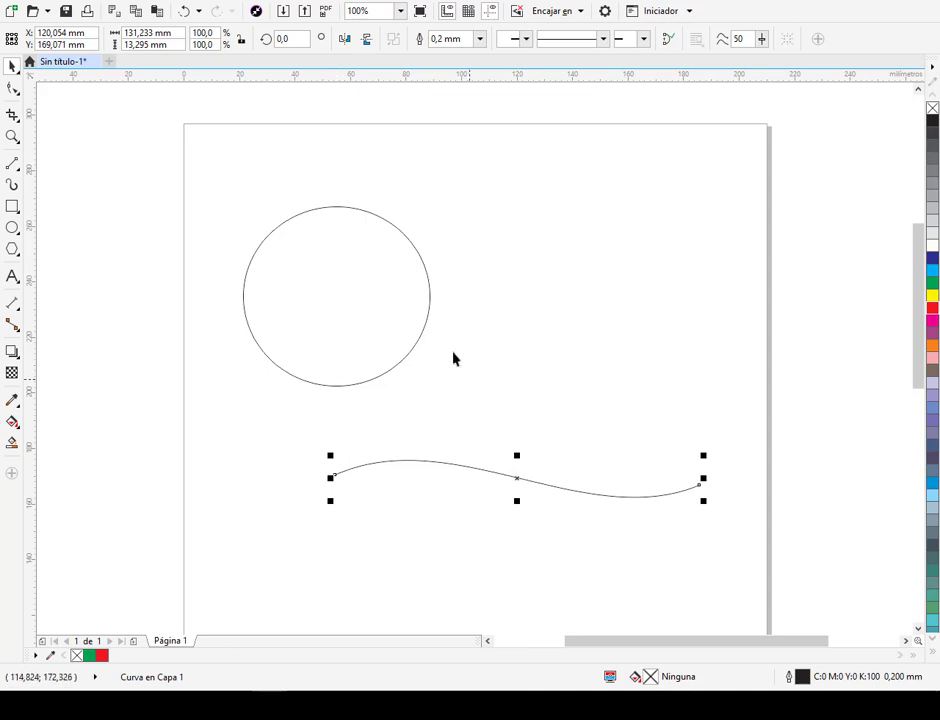
drag(350, 286, 327, 213)
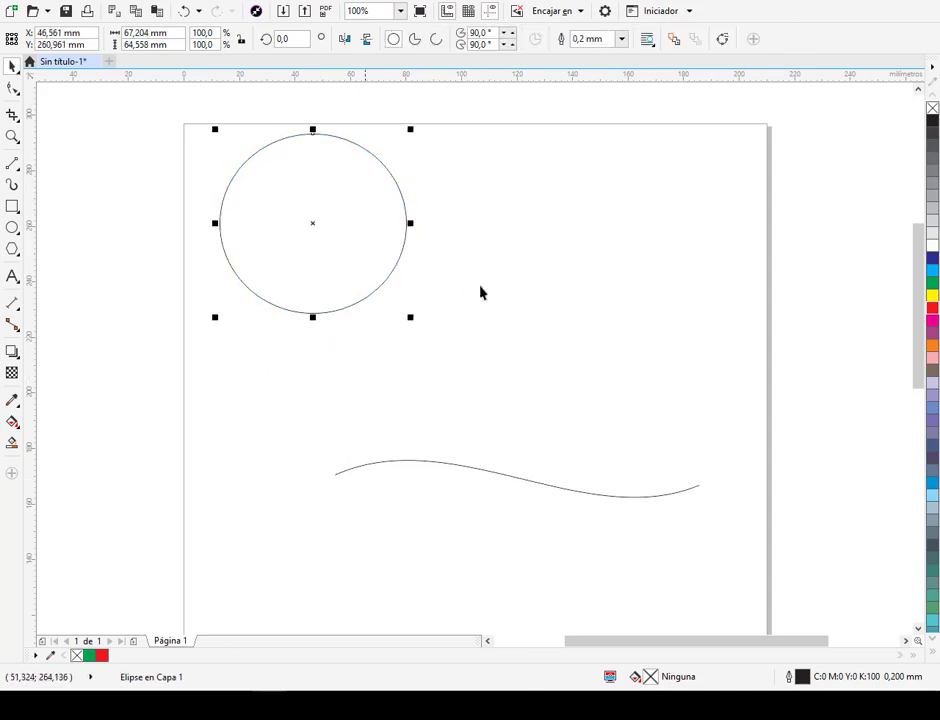
Step: Write the filler text "dsadsadsadsadsadsadsadasd" along the S-shaped curve, starting about 3.2 mm from its beginning
click(12, 276)
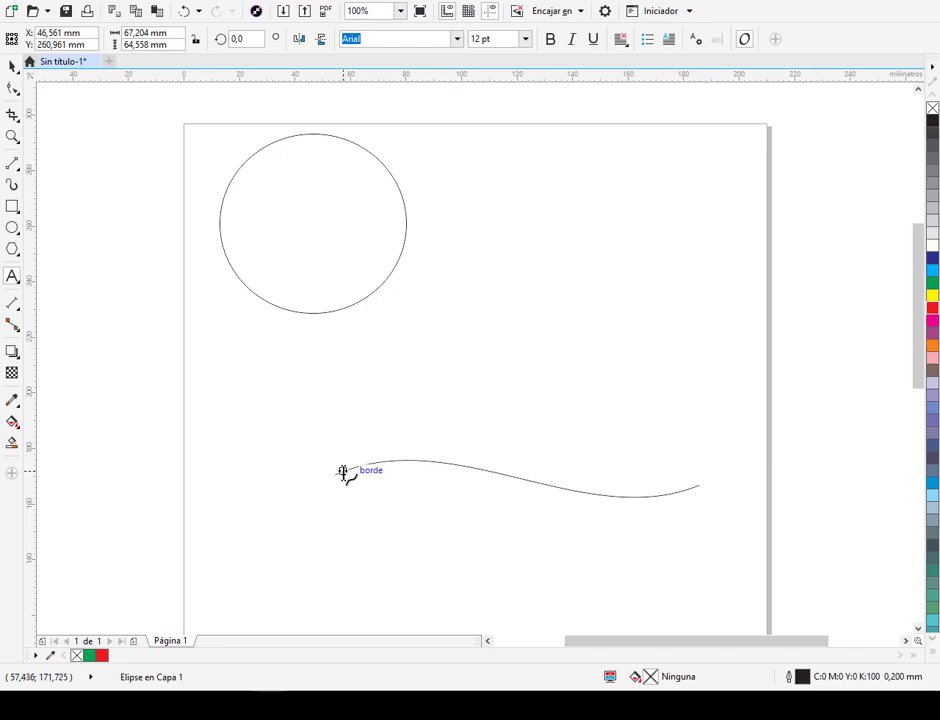
click(342, 472)
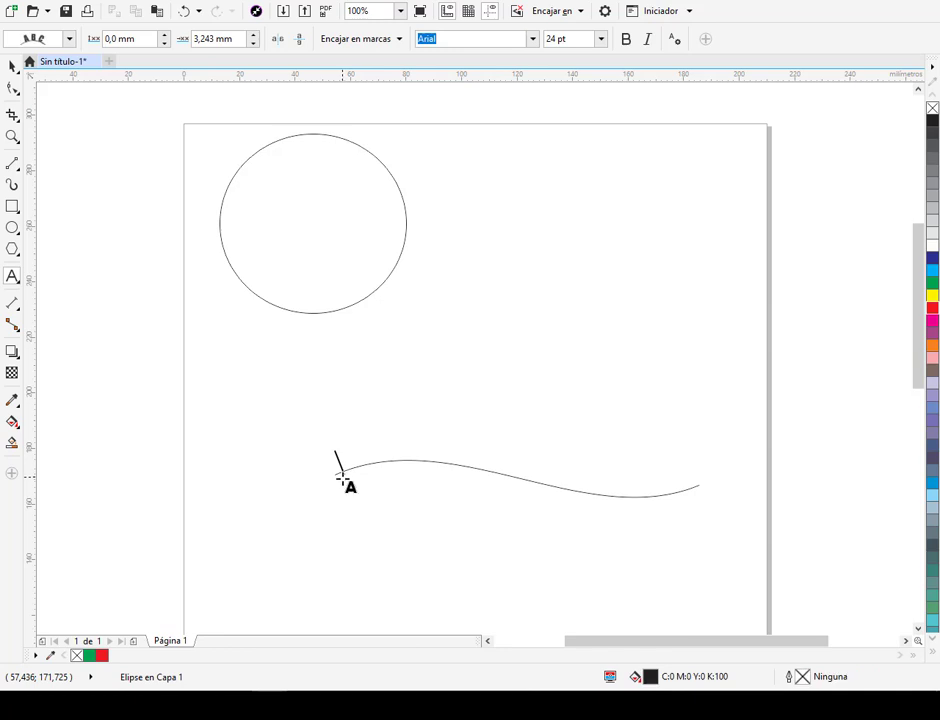
text(dsadsad)
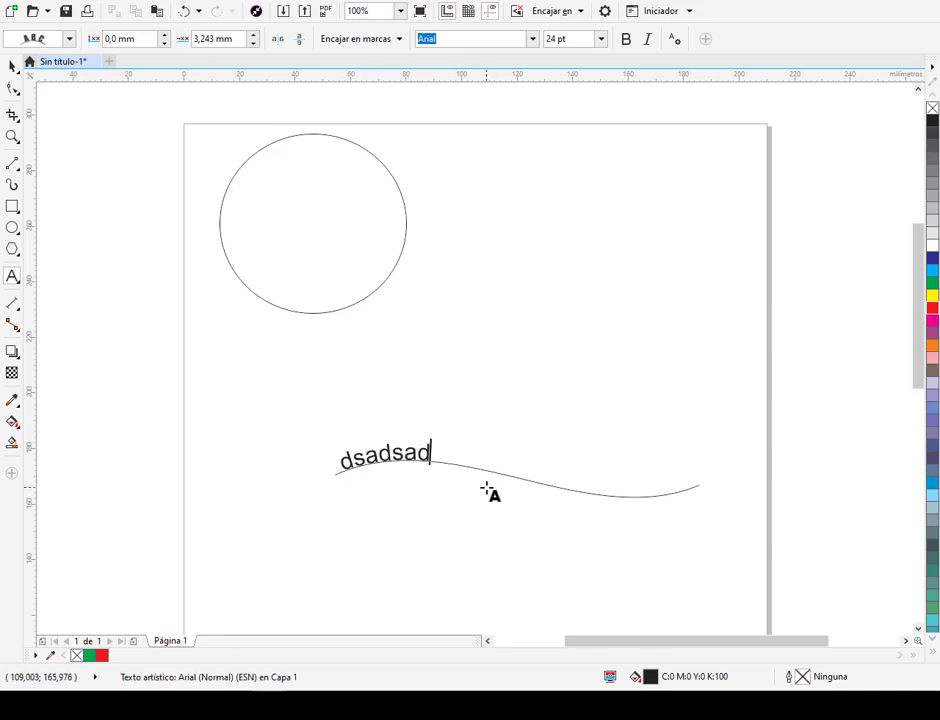
text(sadsadsadsadsadasd)
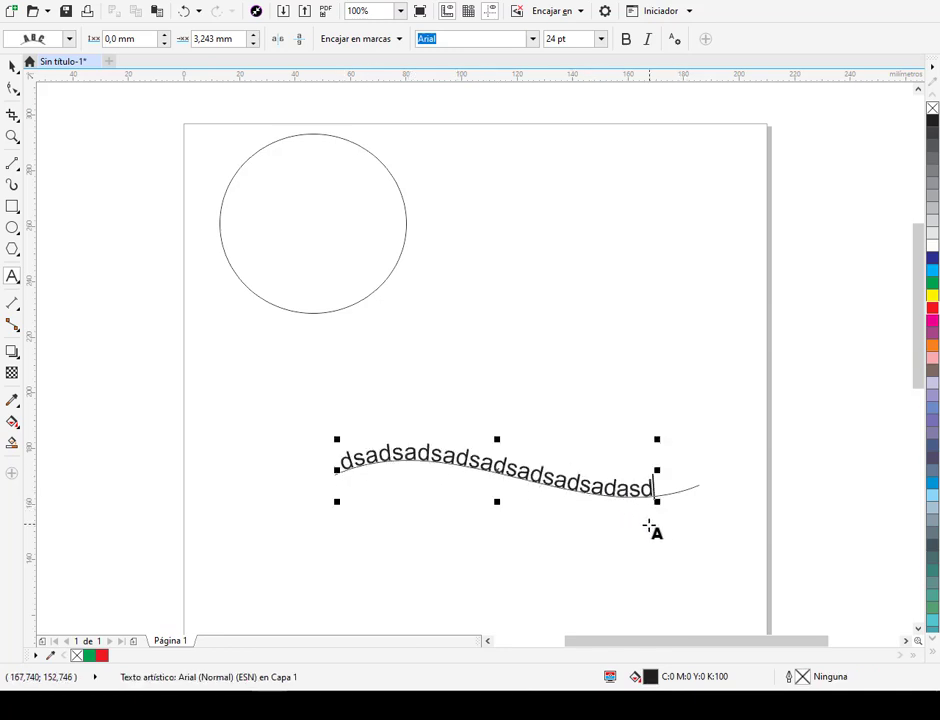
Step: Write "dsdsdsdsdsd" along the upper-left outside of the ellipse and move the ellipse with its text slightly down and to the right
click(255, 155)
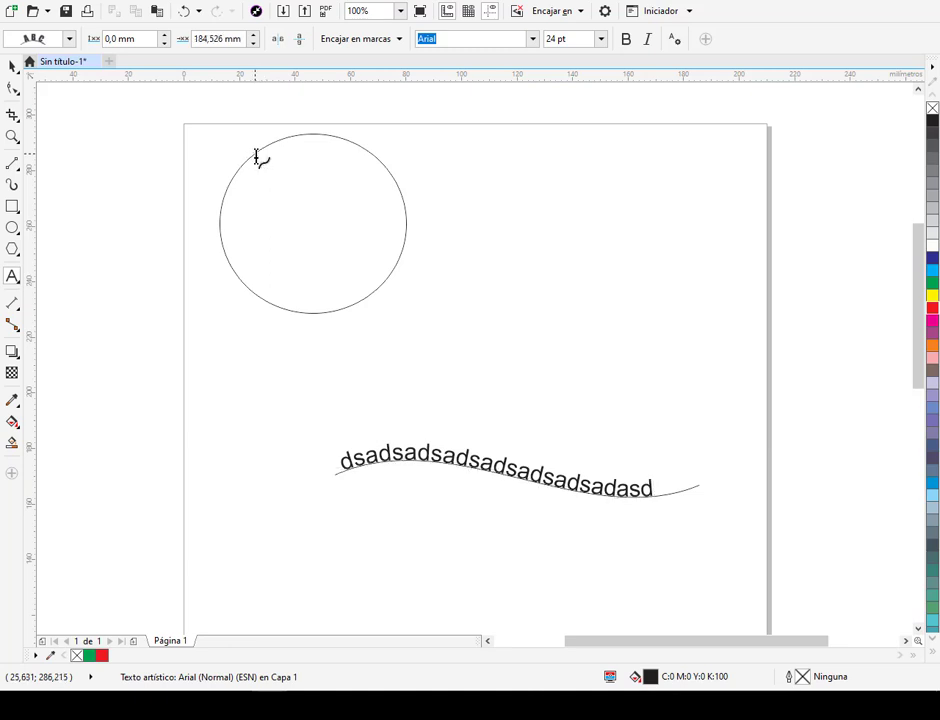
text(dsdsdsdsdsd)
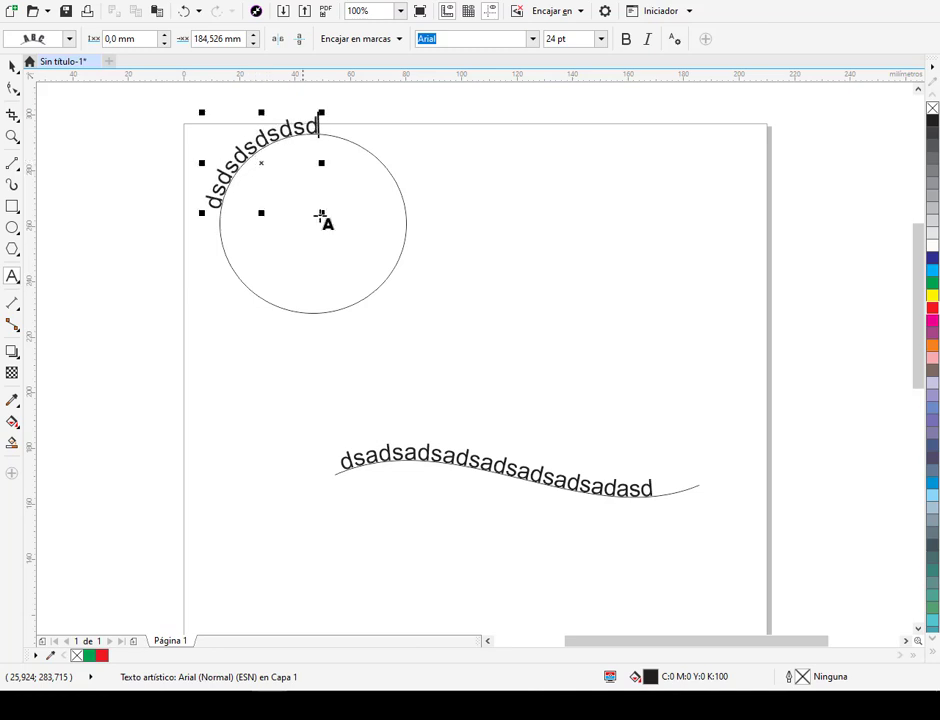
click(351, 229)
click(12, 66)
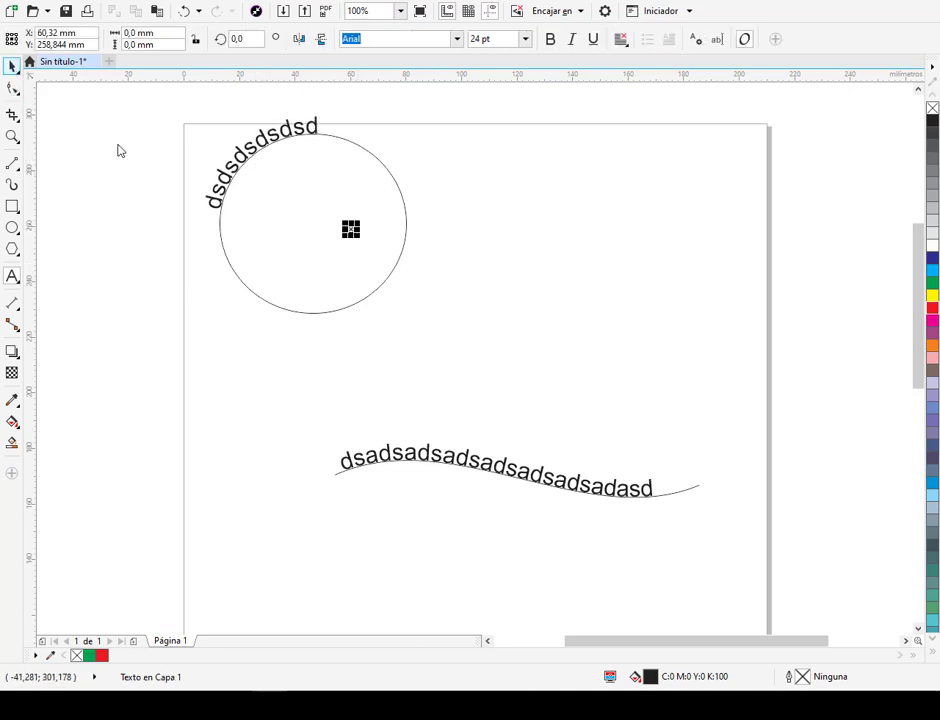
drag(327, 241, 371, 255)
click(12, 276)
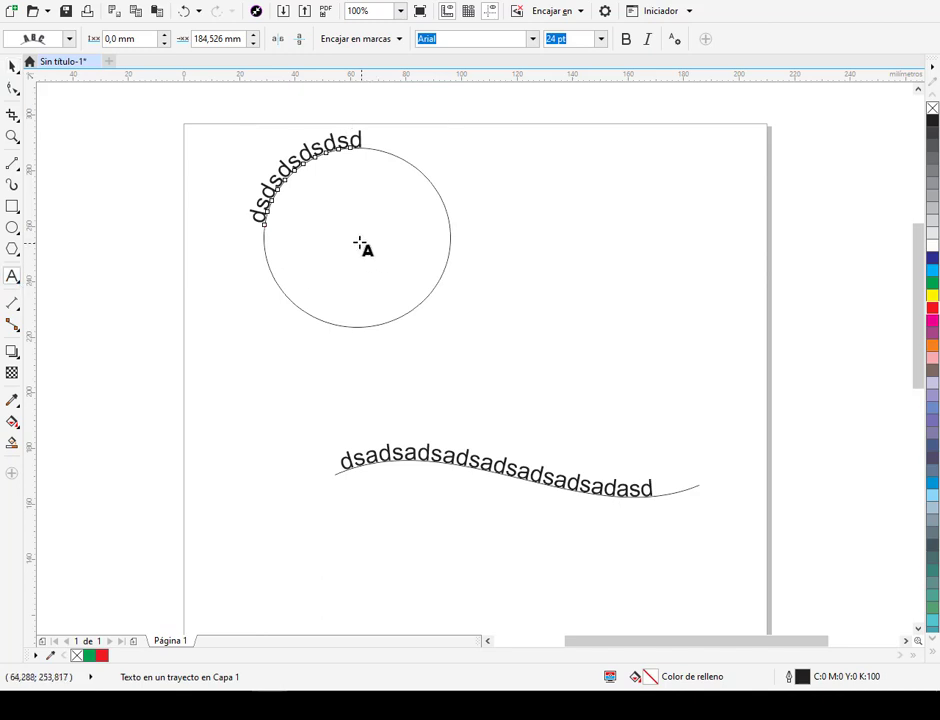
Step: Undo the texts written on the ellipse and the curve, along with the ellipse moves
click(184, 13)
click(184, 13)
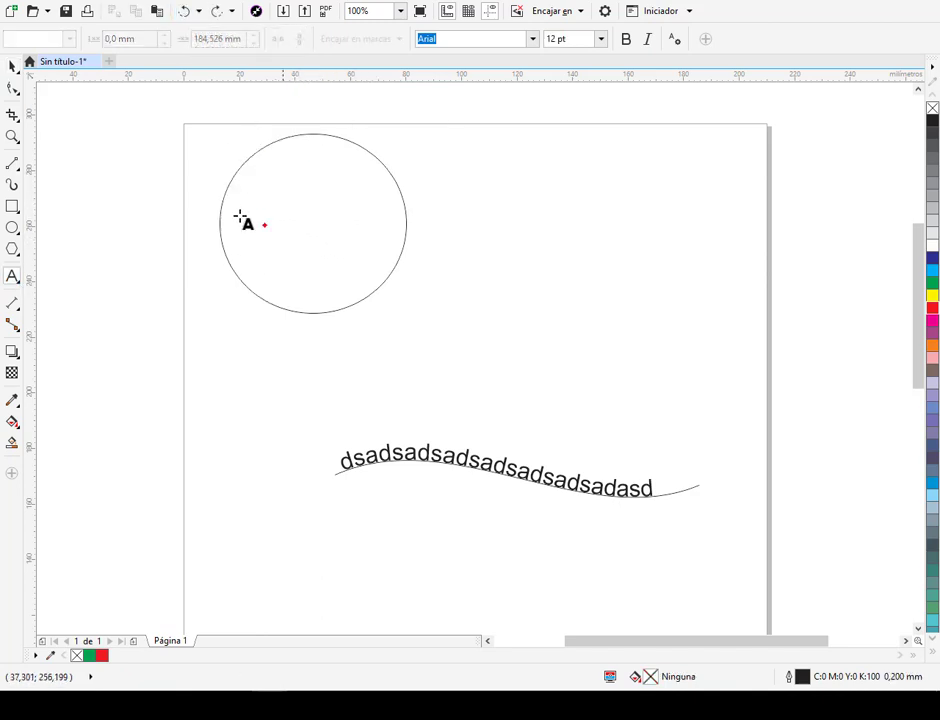
click(185, 13)
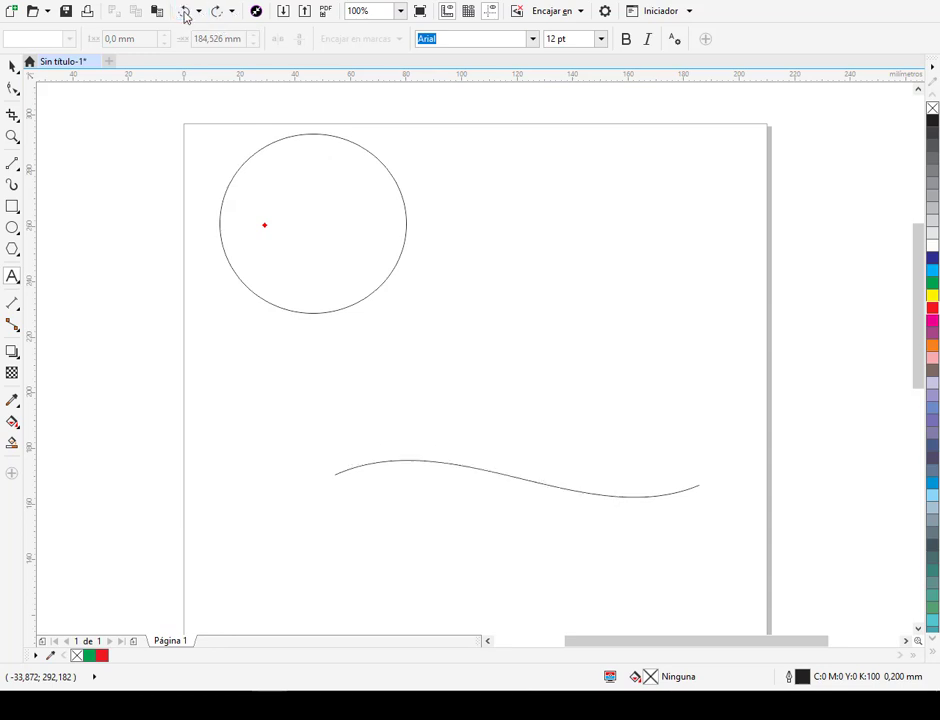
click(184, 13)
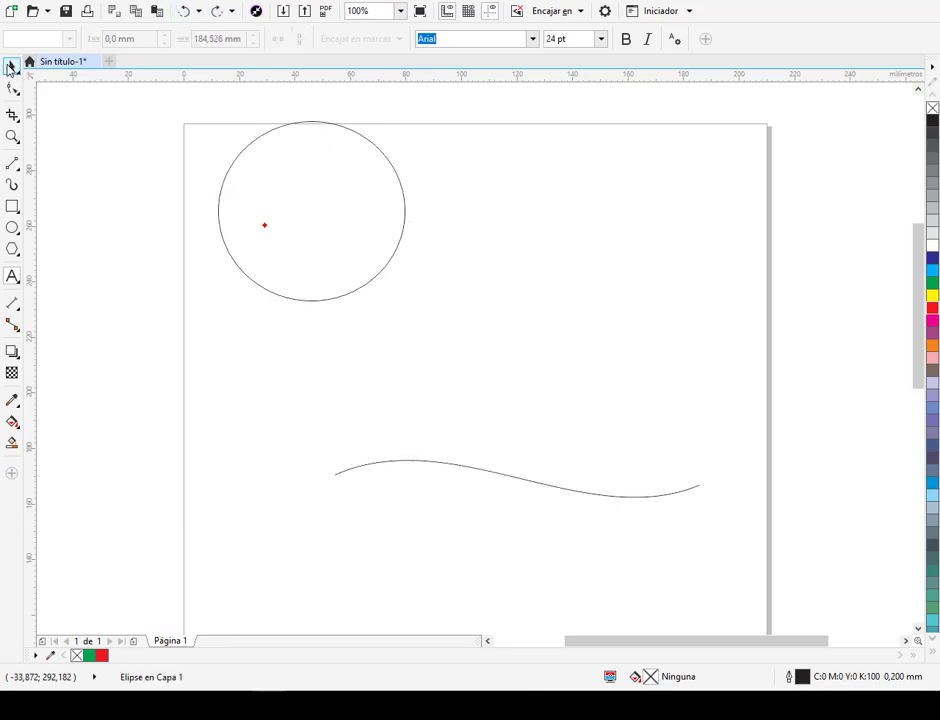
Step: Move the ellipse down and to the right, above the S-shaped curve, to about X 77, Y 243 mm
click(11, 65)
drag(327, 224, 411, 284)
drag(197, 153, 371, 296)
Step: Write five lines of filler text beginning with "dsad" inside the ellipse as 12 pt paragraph text
click(12, 277)
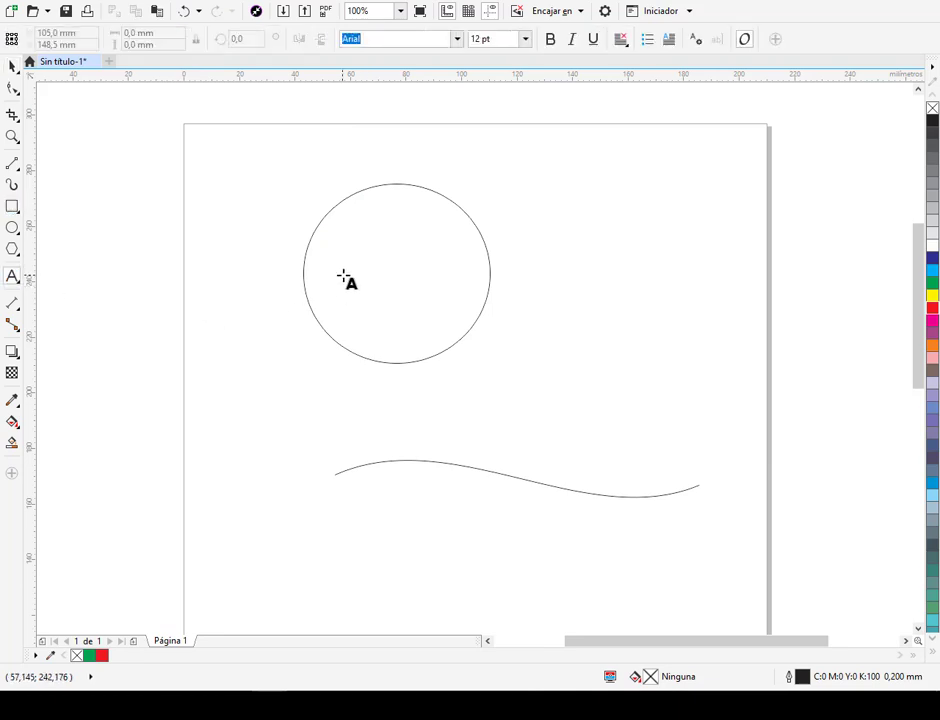
click(352, 202)
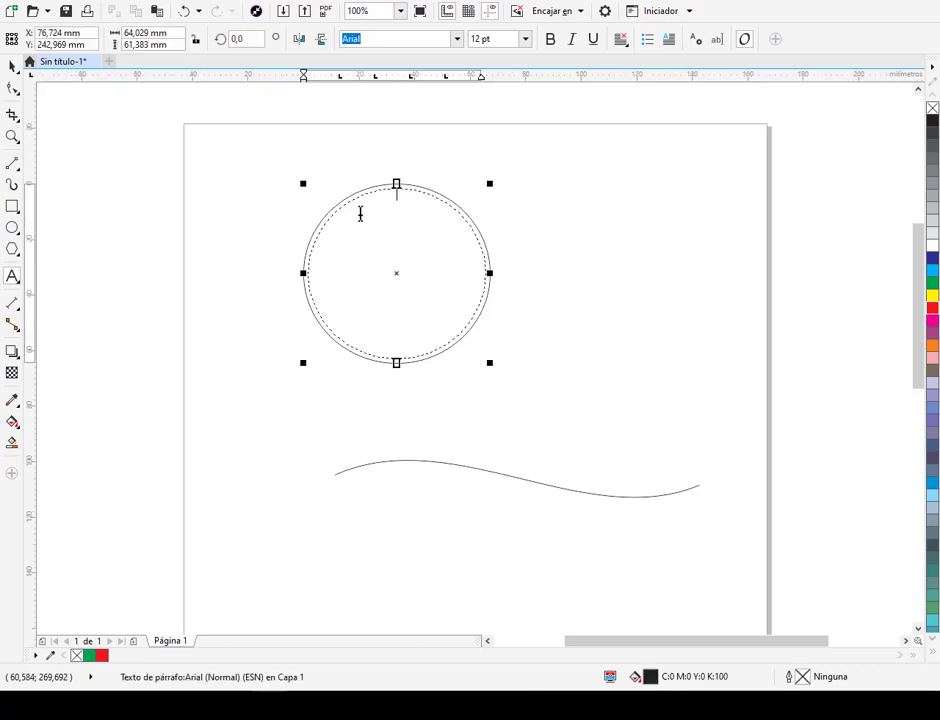
text(dsa)
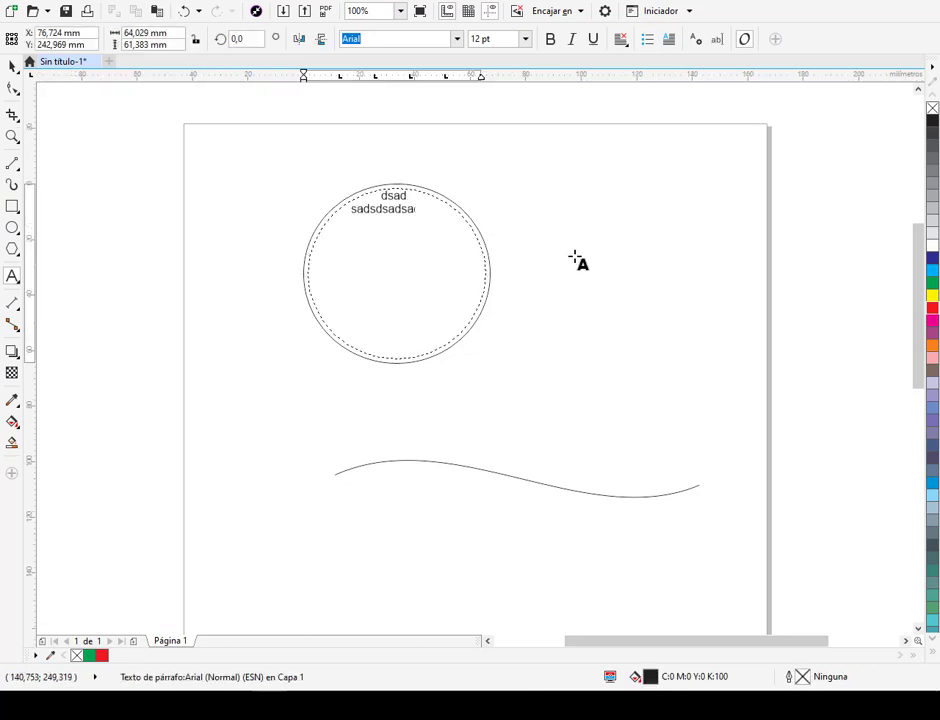
text(dasdsadsadsadsadsa)
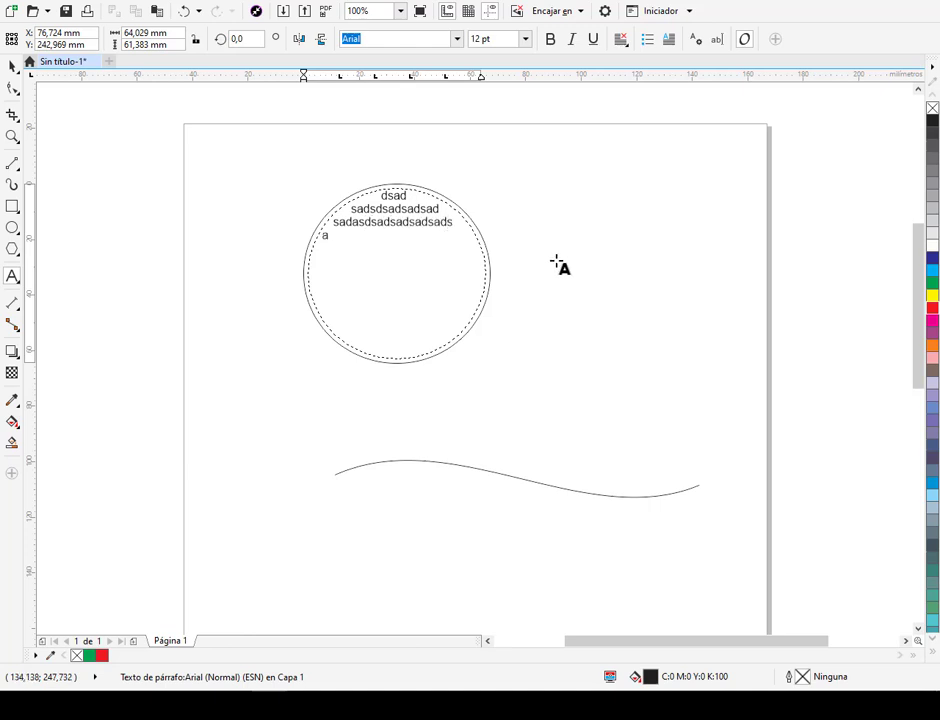
text(dsdsadsadsdas dsadsadsadsda)
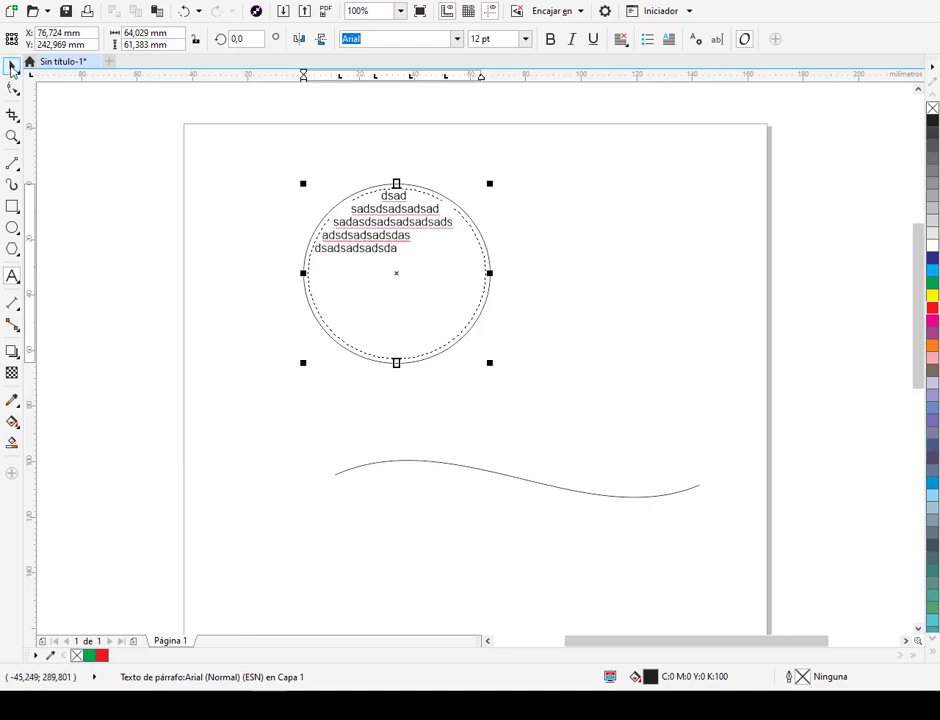
Step: Move the ellipse together with its inner text slightly to the right, to about X 83, Y 243 mm
click(12, 66)
click(495, 218)
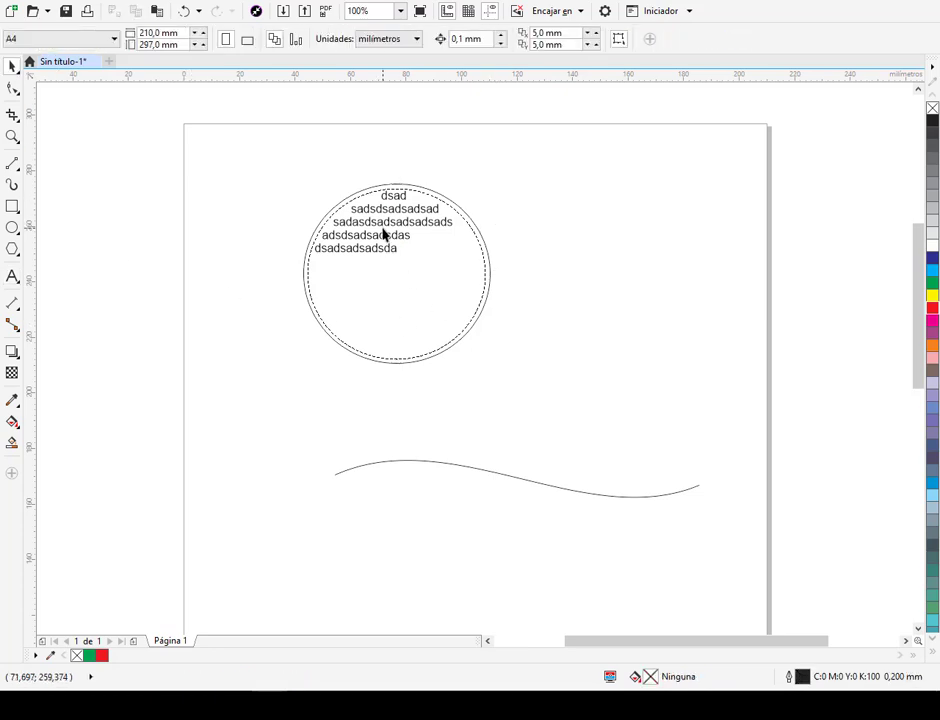
mouse_move(382, 234)
mouse_down()
mouse_move(334, 239)
mouse_move(396, 240)
mouse_up()
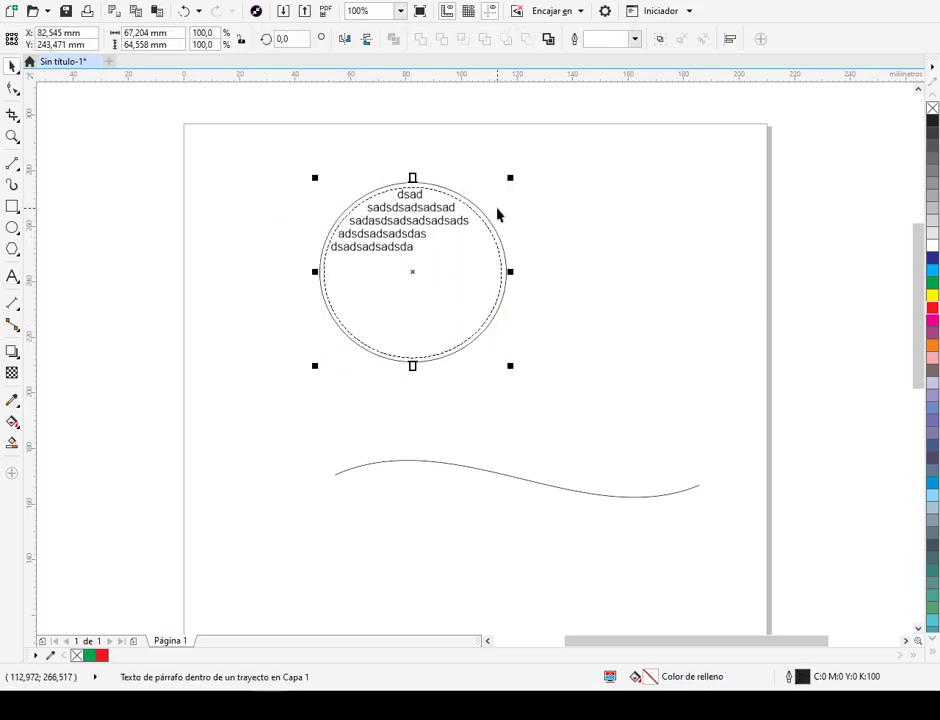
Step: Write the filler text "gfgfgfdgdfgfdgfdgfd" along the S-shaped curve from its start node
click(12, 276)
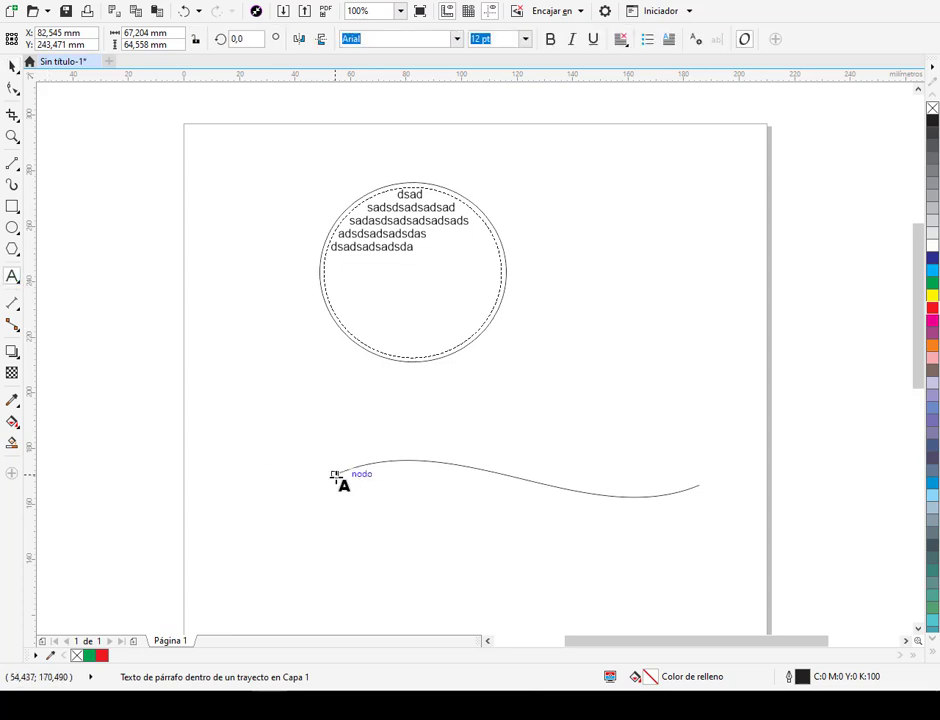
click(335, 476)
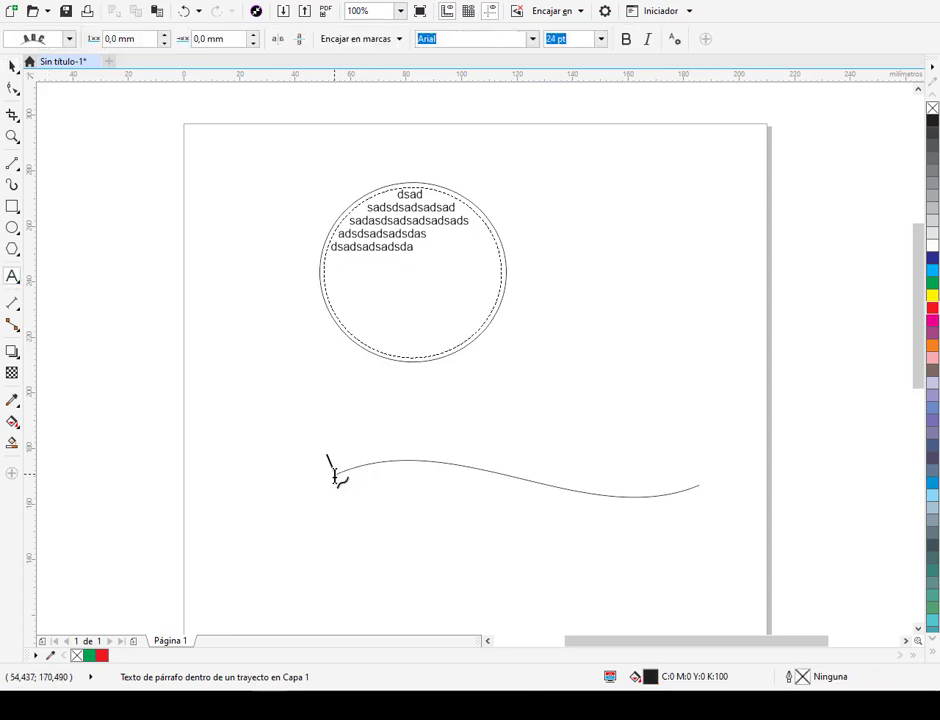
text(gfgfgfdgdfgfdgfdgfd)
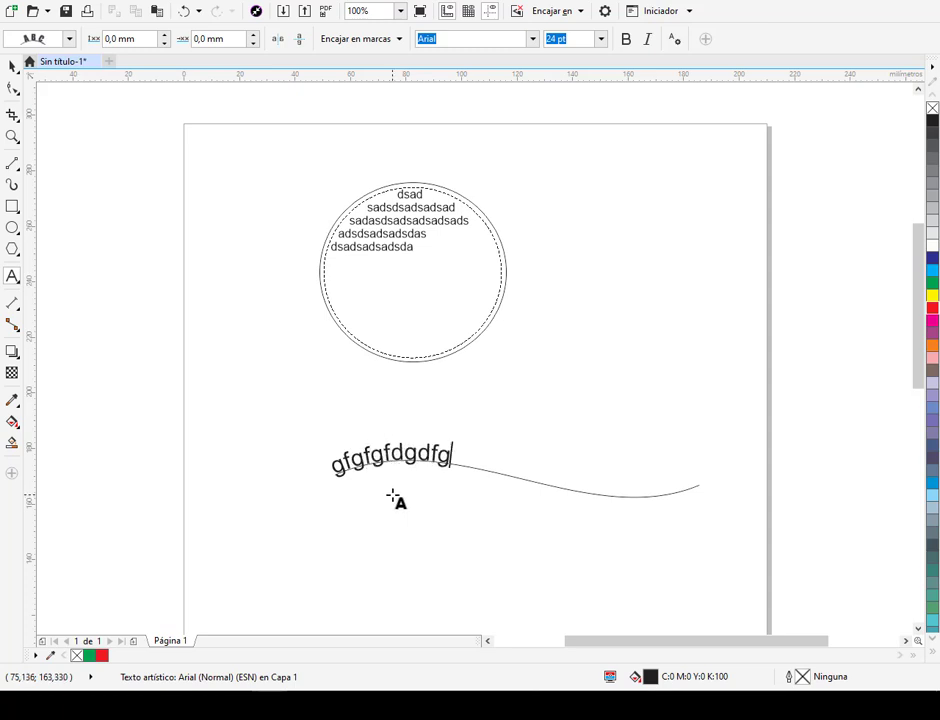
Step: Finish the text on the S-shaped curve and reposition it 10 mm away from the path with a 16.215 mm offset along it
key(Escape)
click(12, 66)
key(Escape)
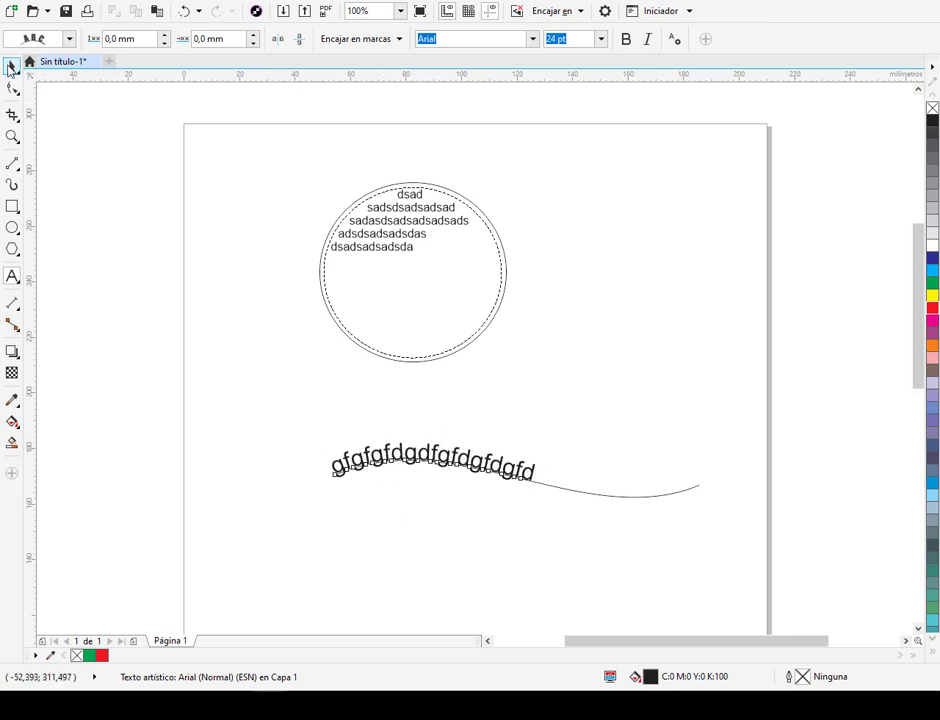
click(343, 453)
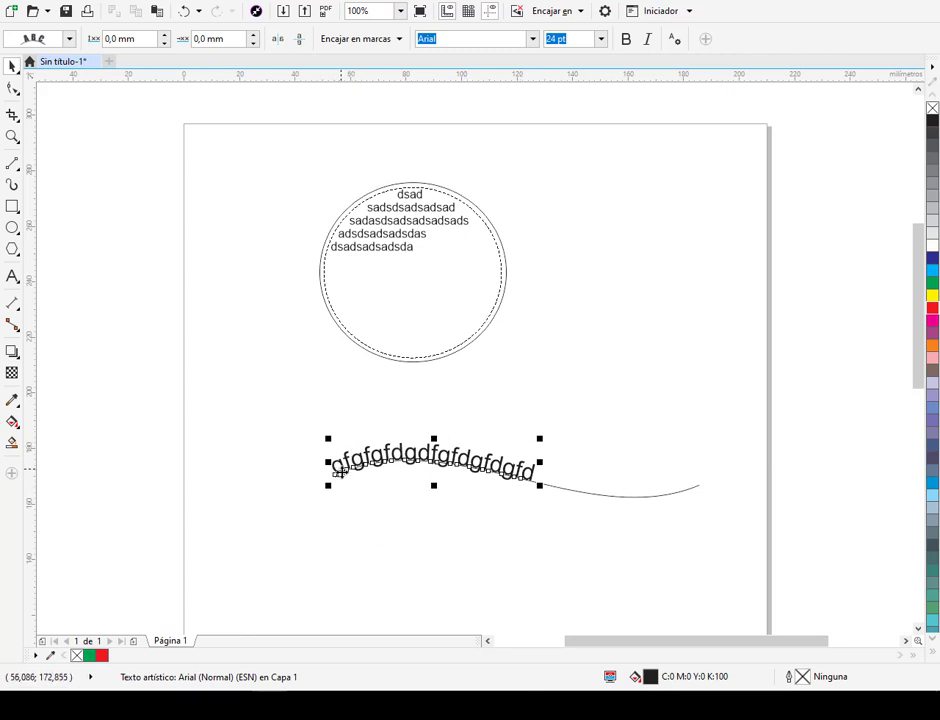
drag(333, 470, 398, 473)
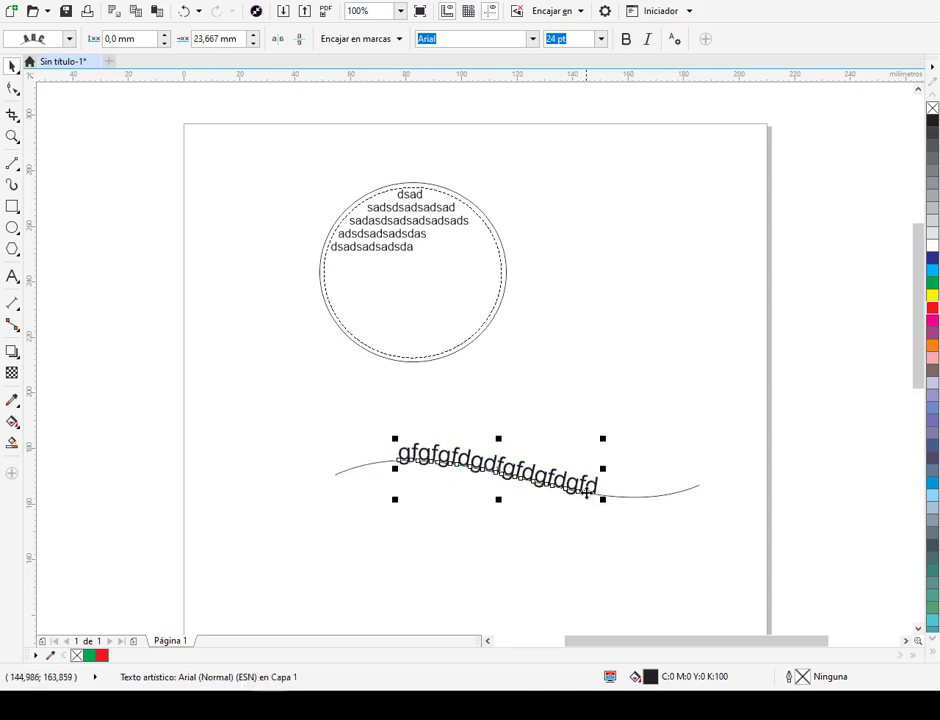
drag(397, 459, 366, 459)
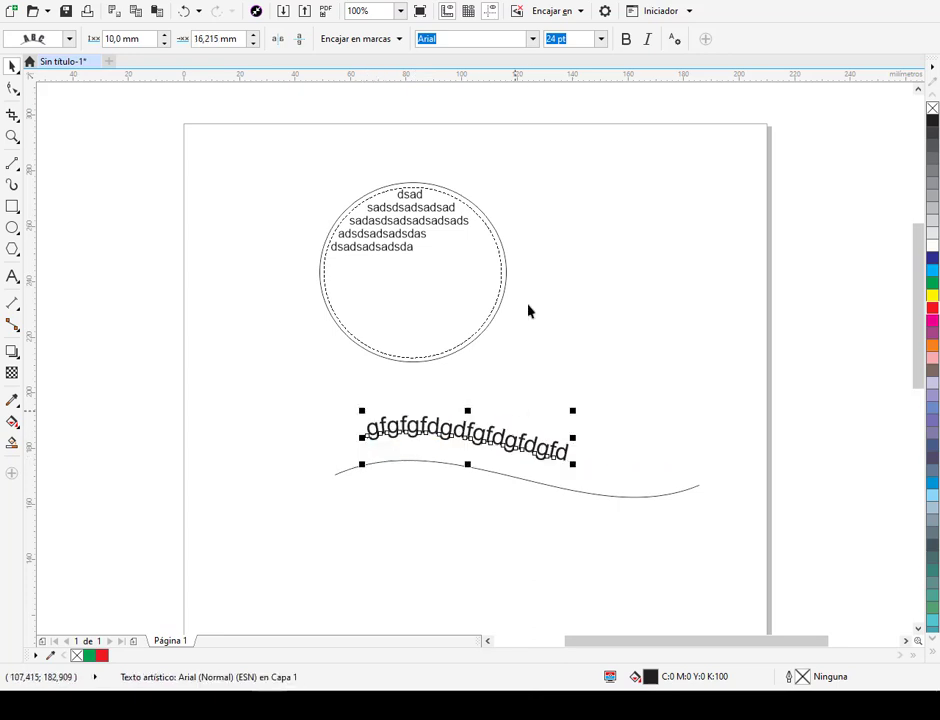
Step: Set the text on the curve to 36 pt and fill it with green (C100 M0 Y100 K0)
click(601, 39)
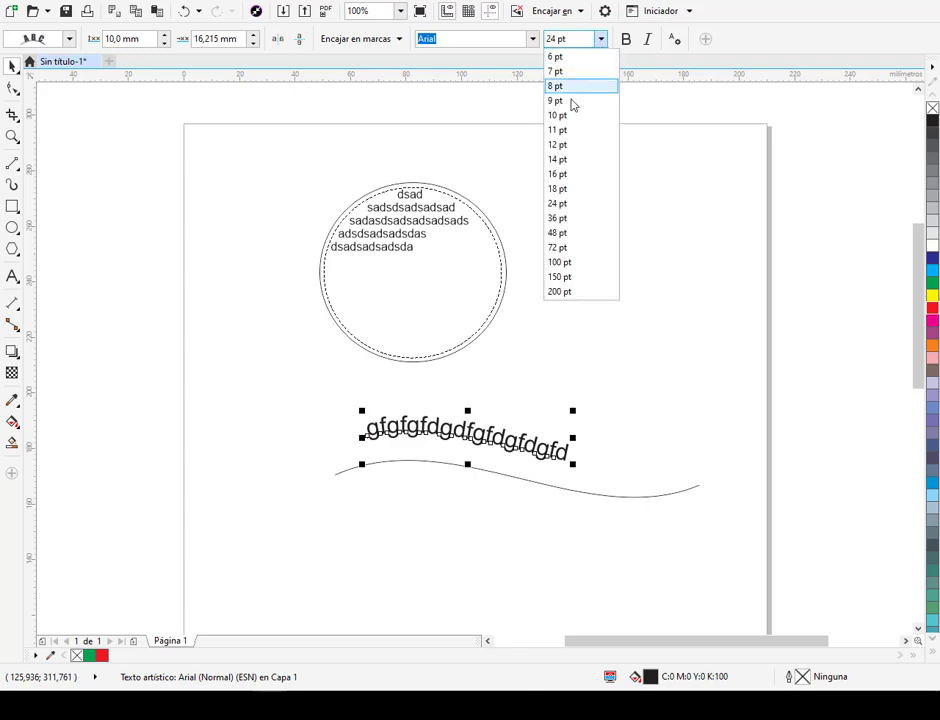
click(566, 218)
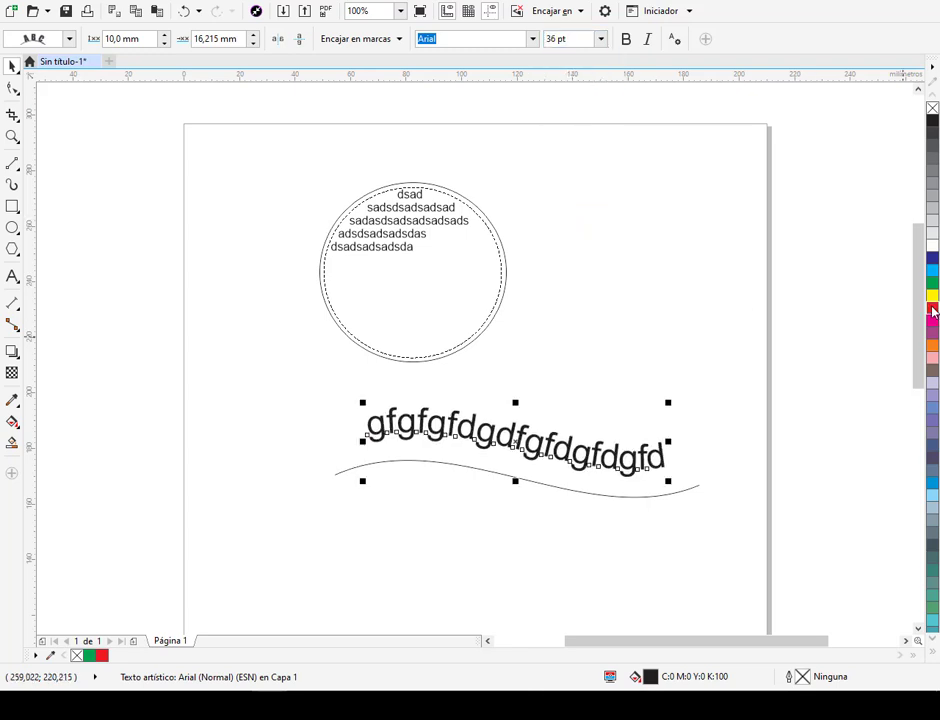
click(934, 285)
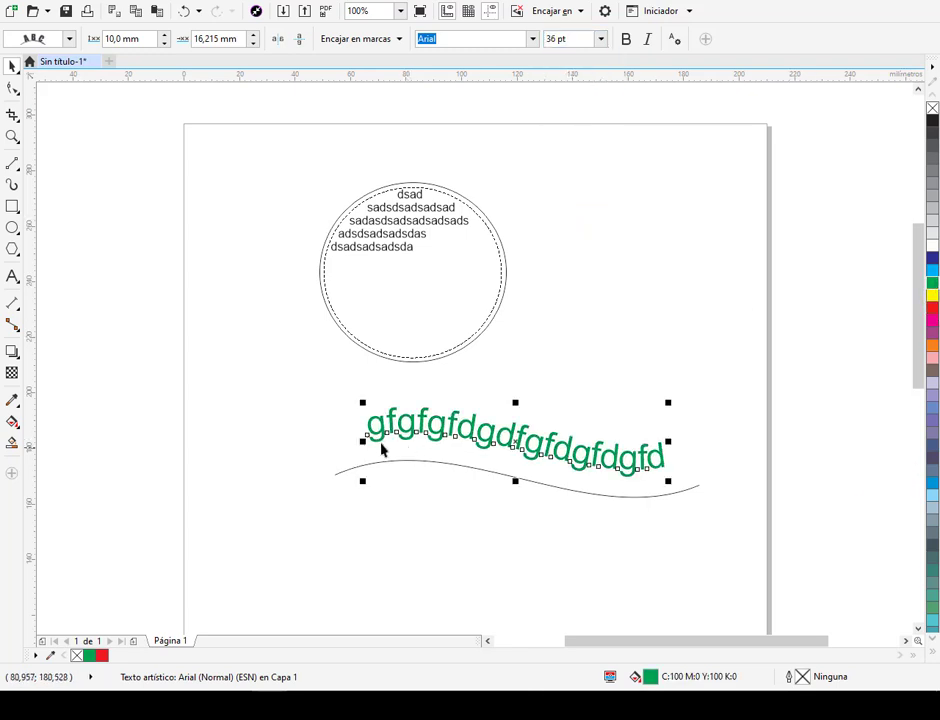
Step: Bring the green text to about 2.7 mm from the curve and move both left, centring the curve near X 102, Y 170 mm
drag(363, 440, 366, 458)
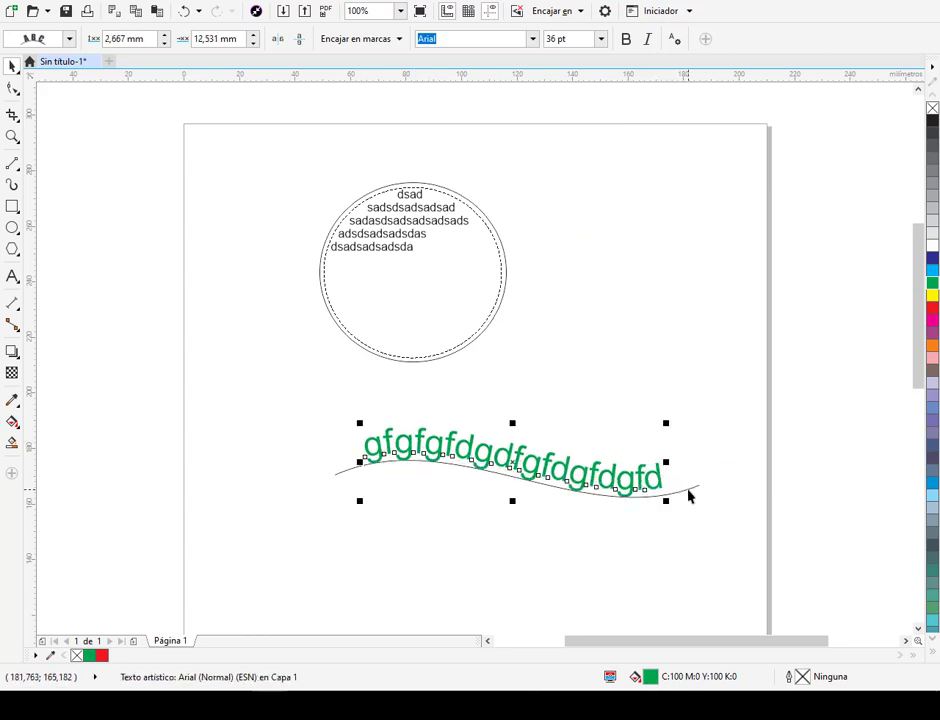
drag(688, 495, 636, 497)
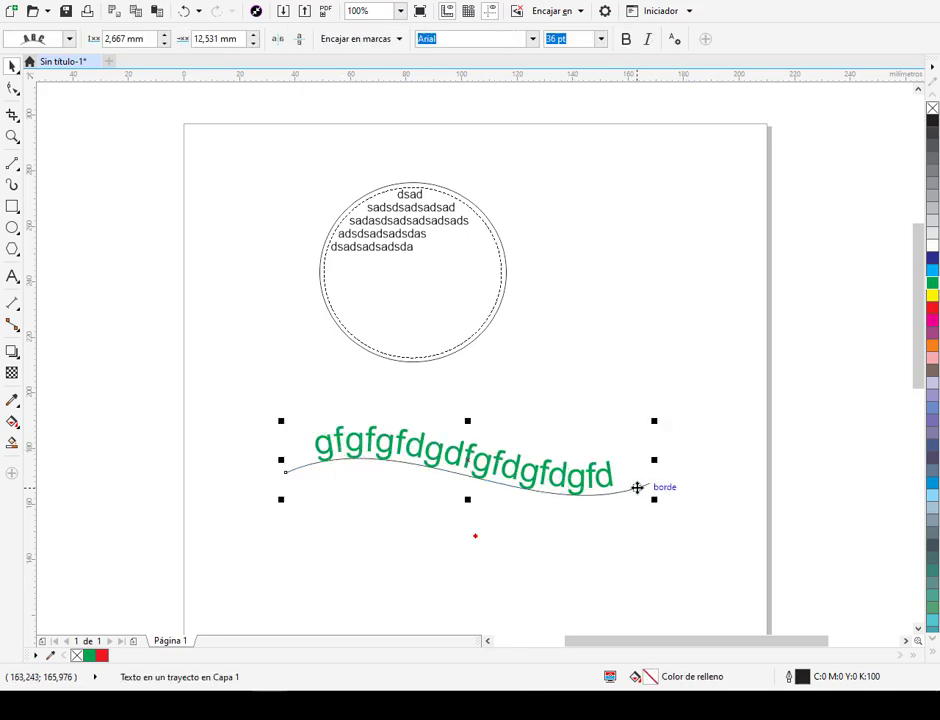
Step: Reshape the text's control curve with its end-node handles into a deeper wave about 131 mm wide and 22 mm high
click(637, 487)
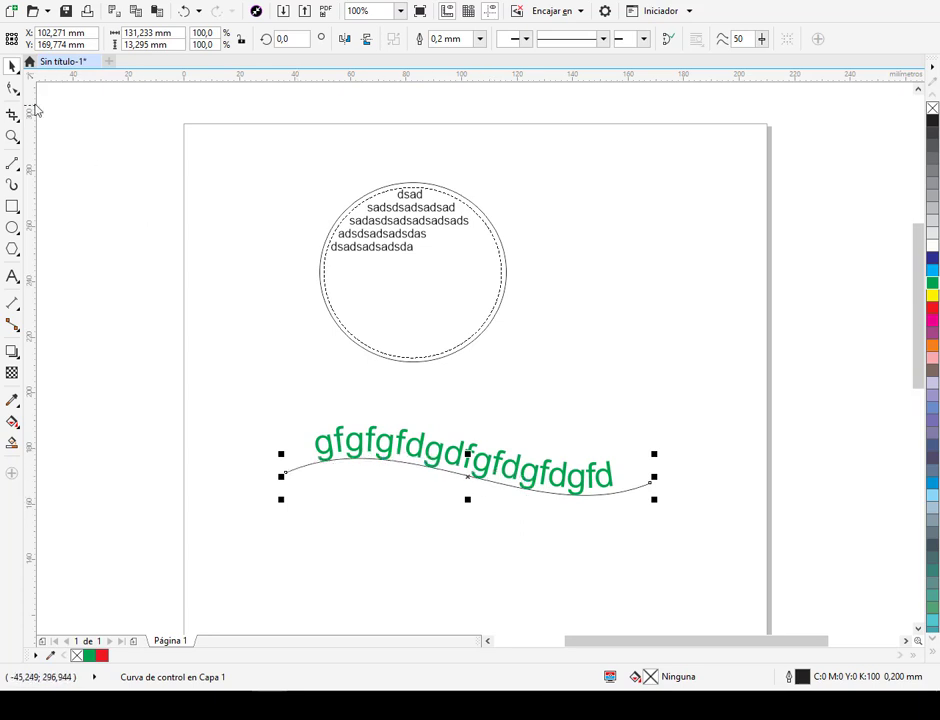
click(12, 88)
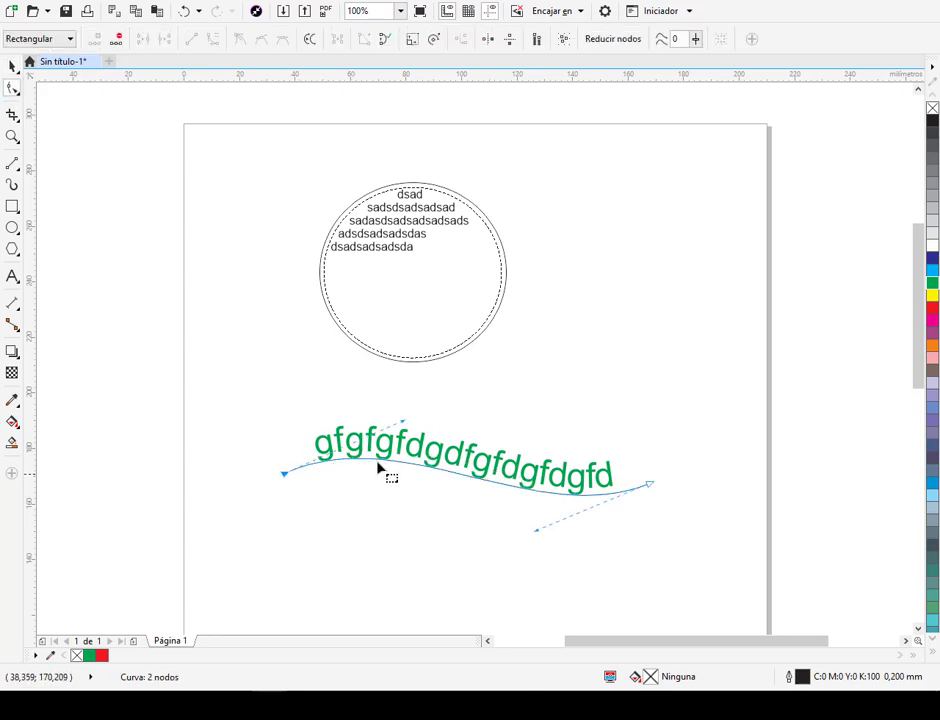
drag(403, 421, 371, 379)
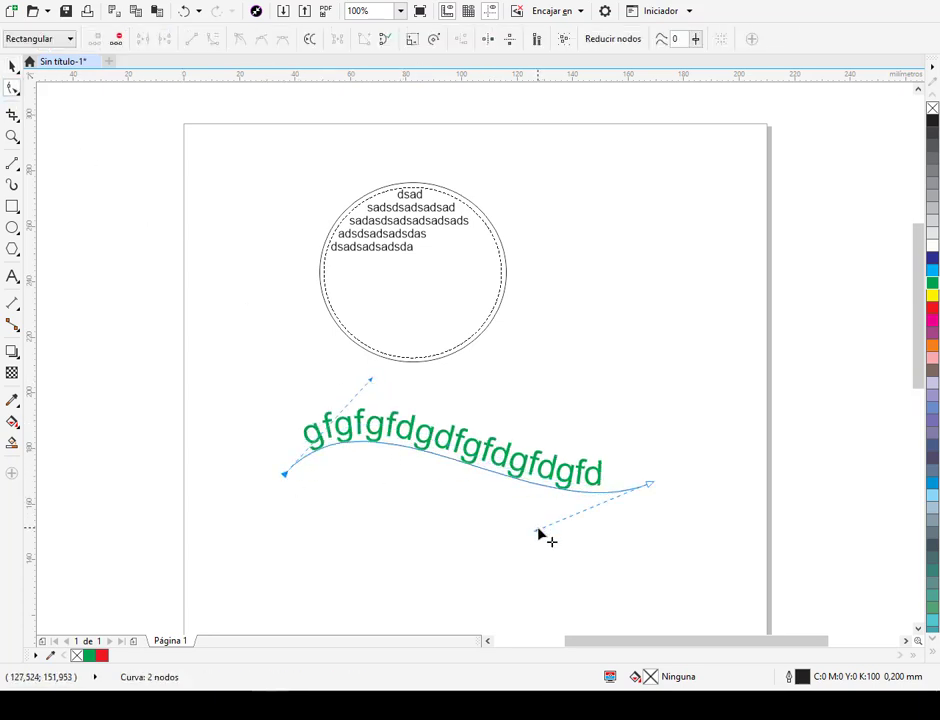
drag(538, 532, 586, 573)
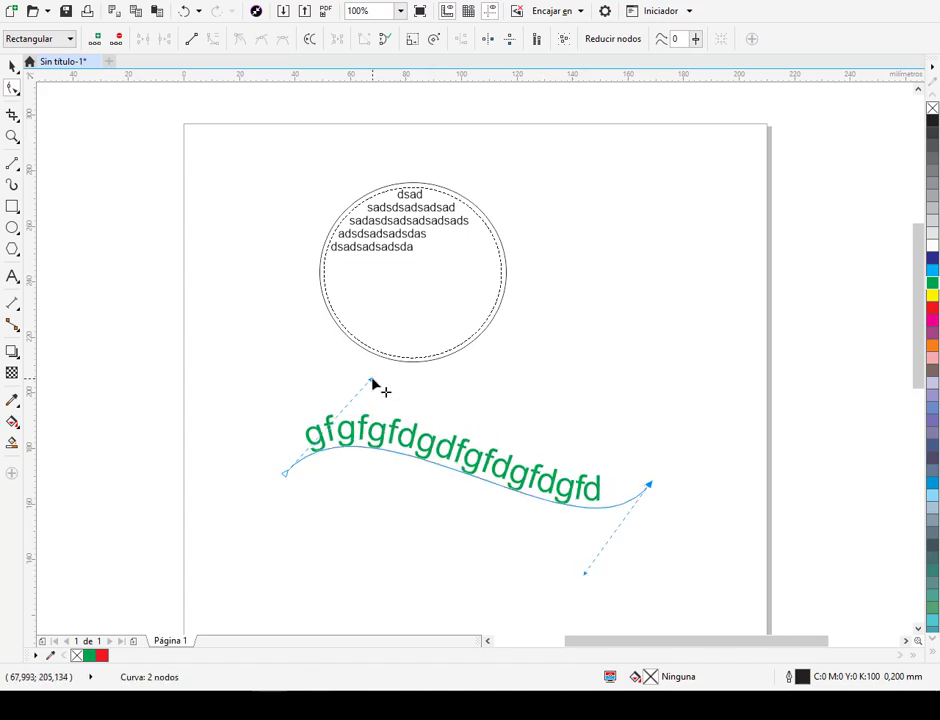
drag(372, 381, 421, 381)
click(13, 66)
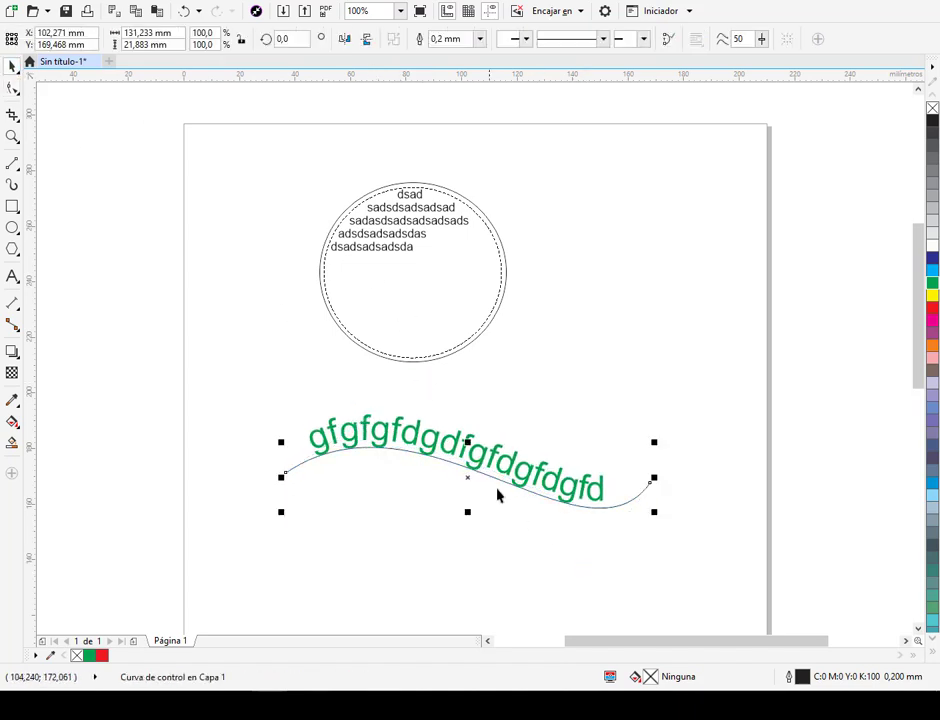
click(645, 517)
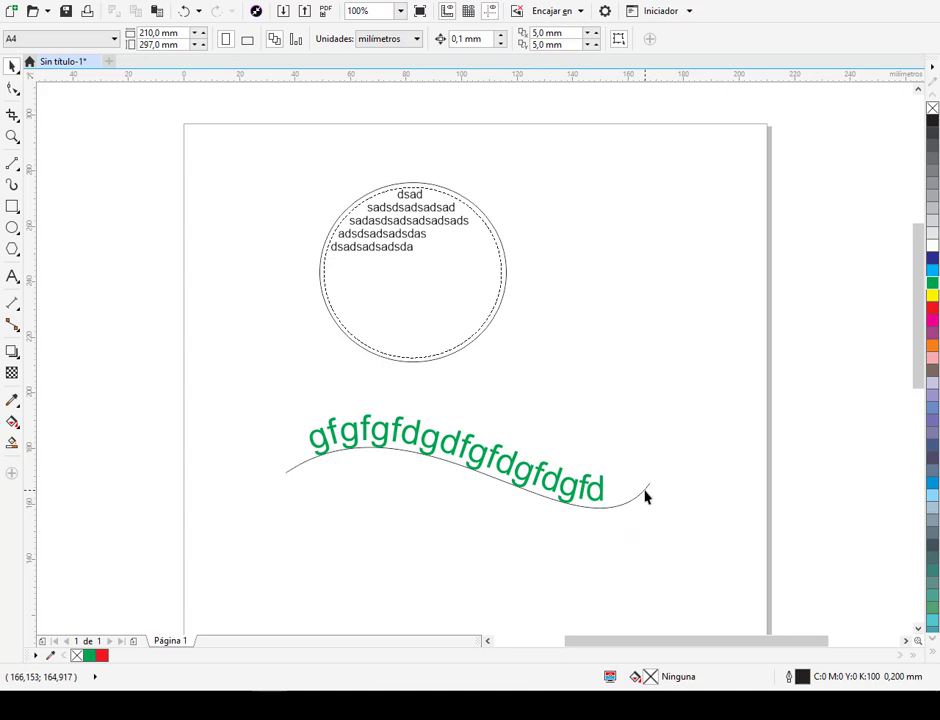
Step: Give the text and its curve together a blue outline (C100 M100 Y0 K0) and examine the letter contours
click(645, 497)
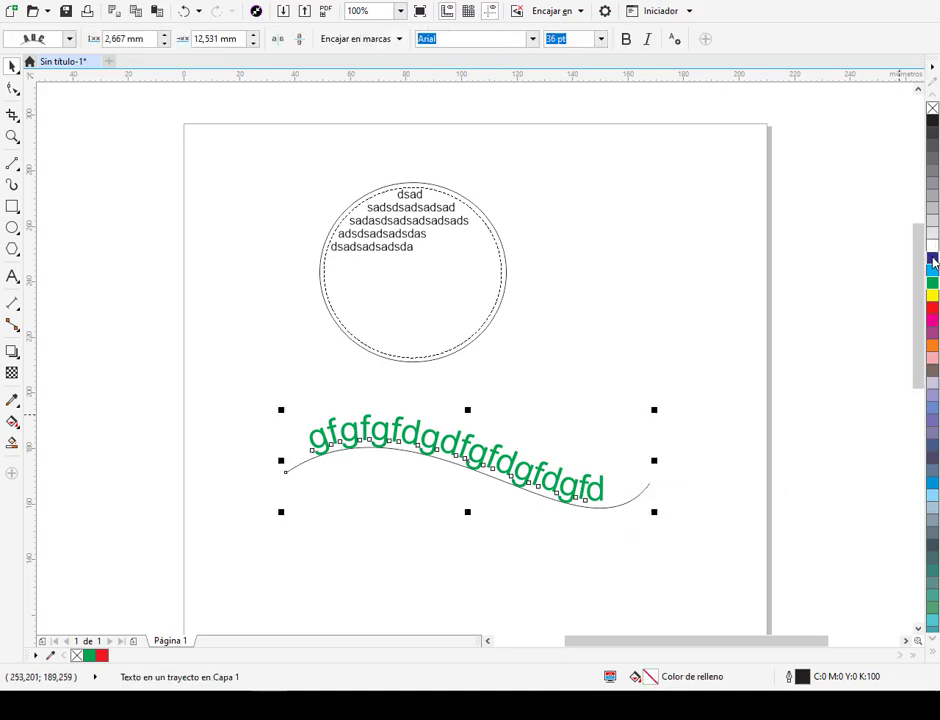
right_click(932, 260)
scroll(611, 497, up, 1)
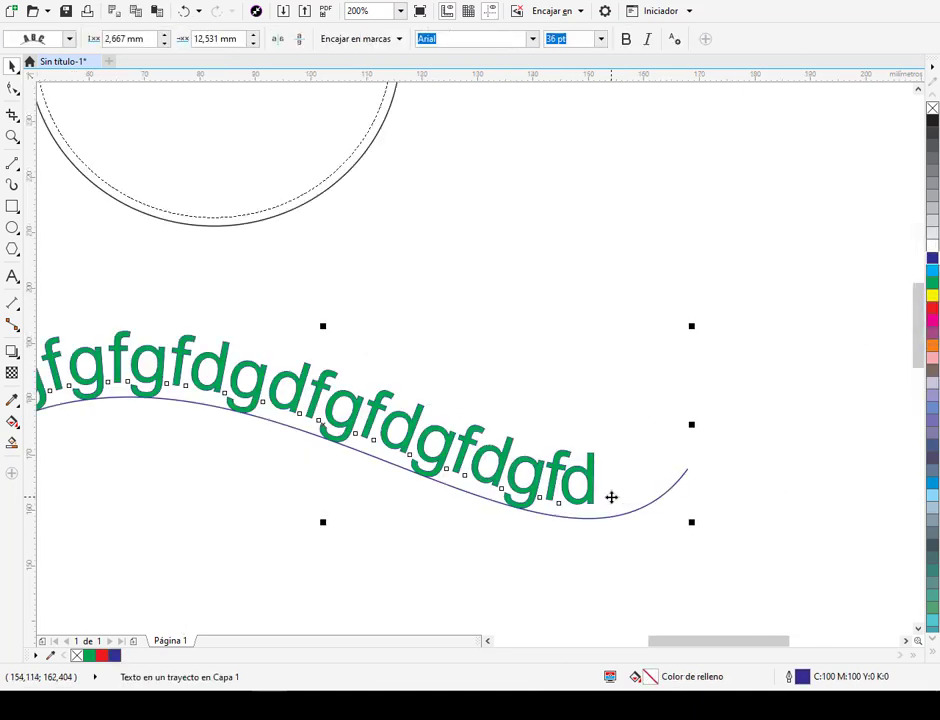
scroll(611, 497, up, 1)
scroll(545, 432, up, 1)
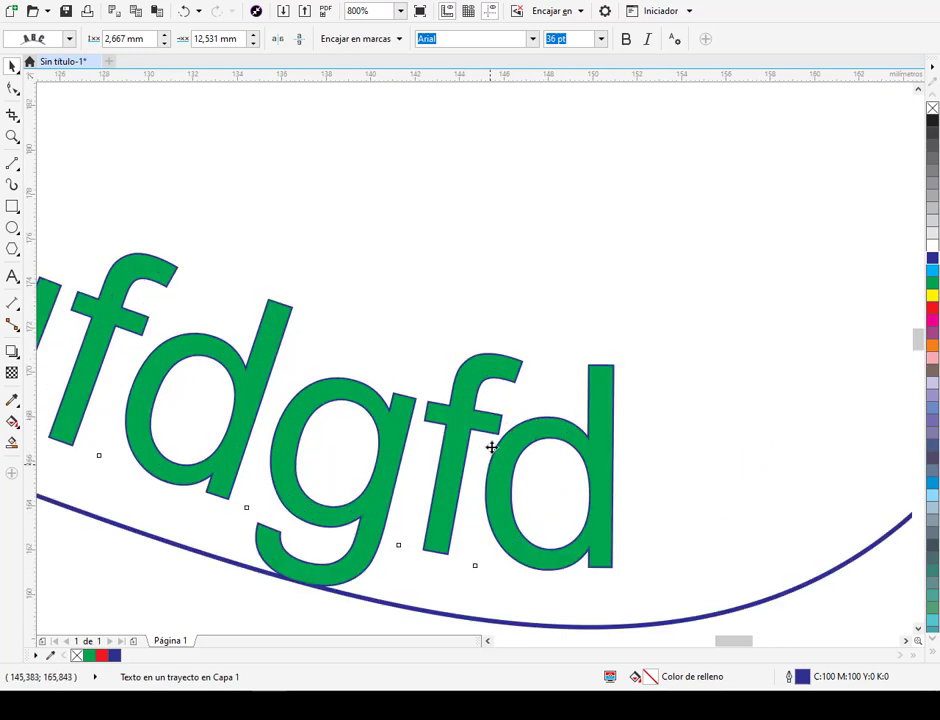
scroll(571, 438, down, 2)
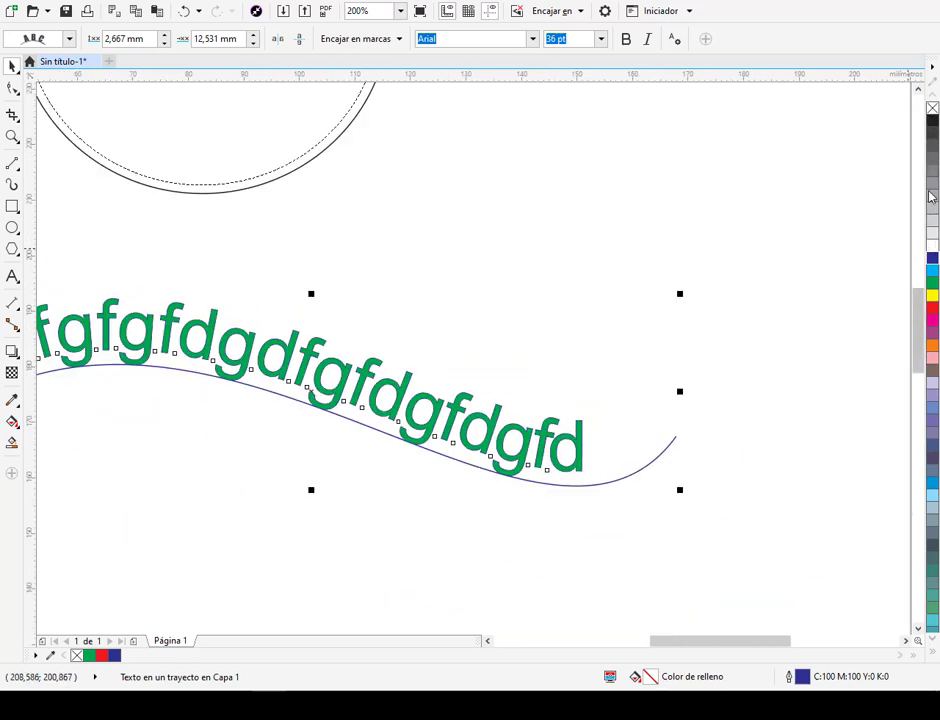
Step: Try to remove the outline from the text and its curve together, and undo that removal
right_click(932, 110)
scroll(588, 455, up, 1)
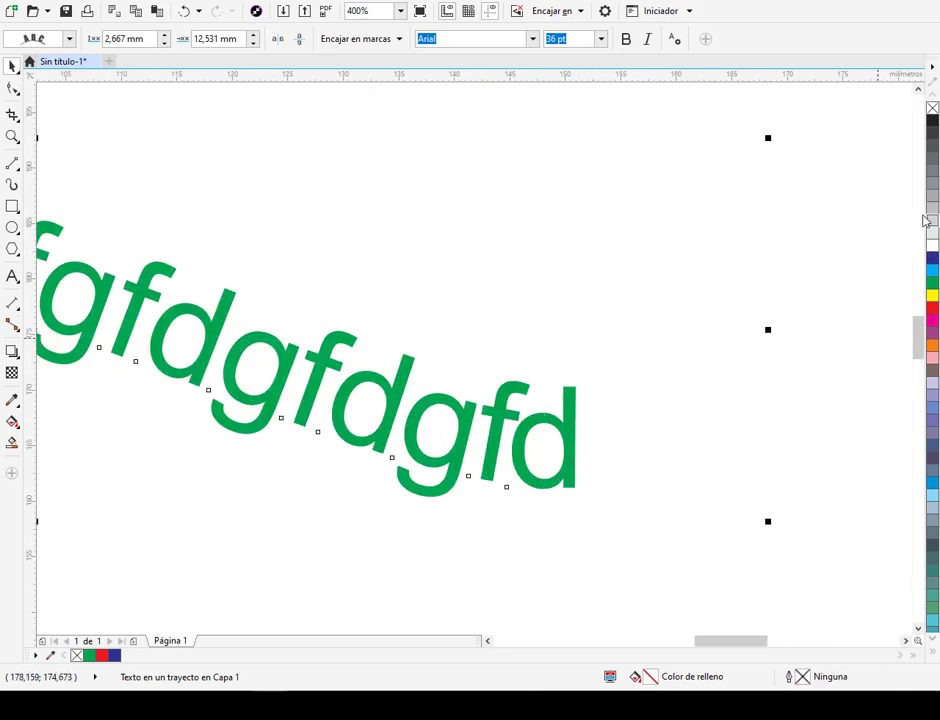
key(ctrl+z)
Step: Select only the control curve under the text and remove its outline
click(770, 431)
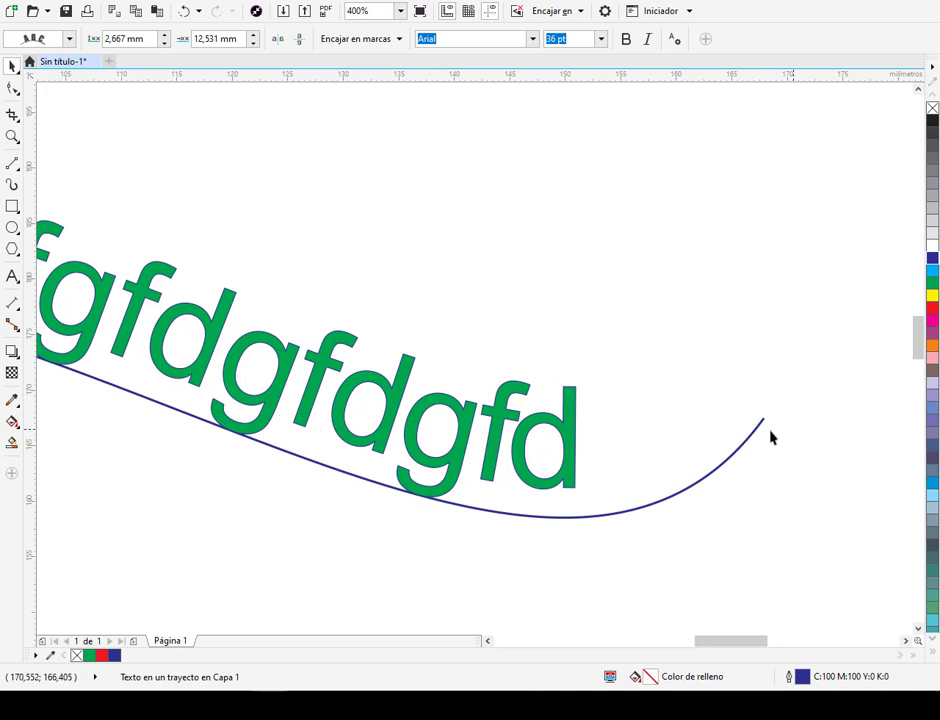
click(752, 433)
click(752, 434)
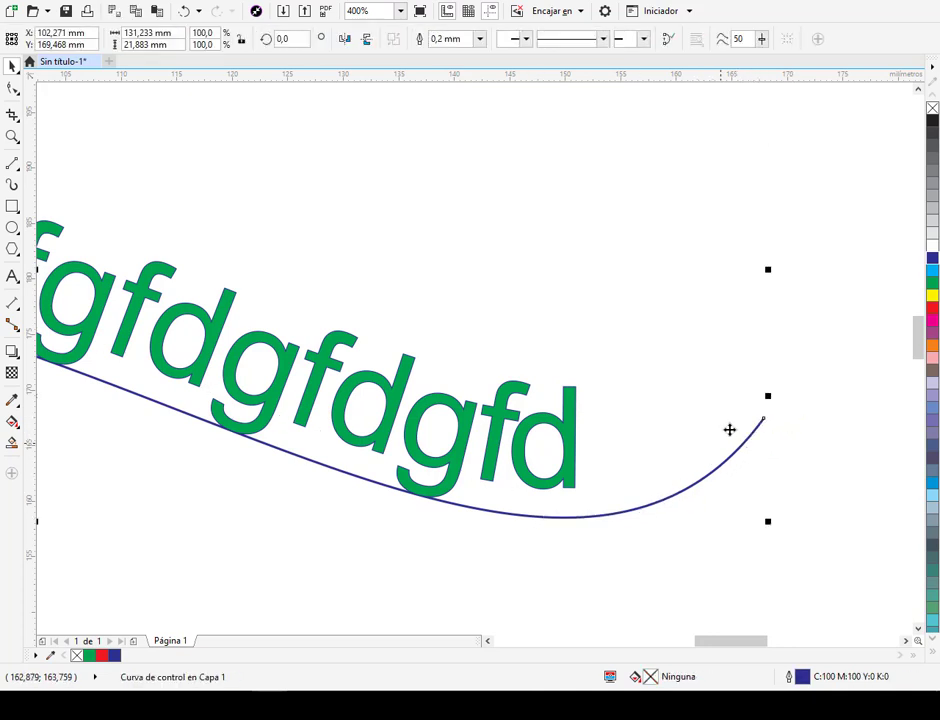
right_click(932, 109)
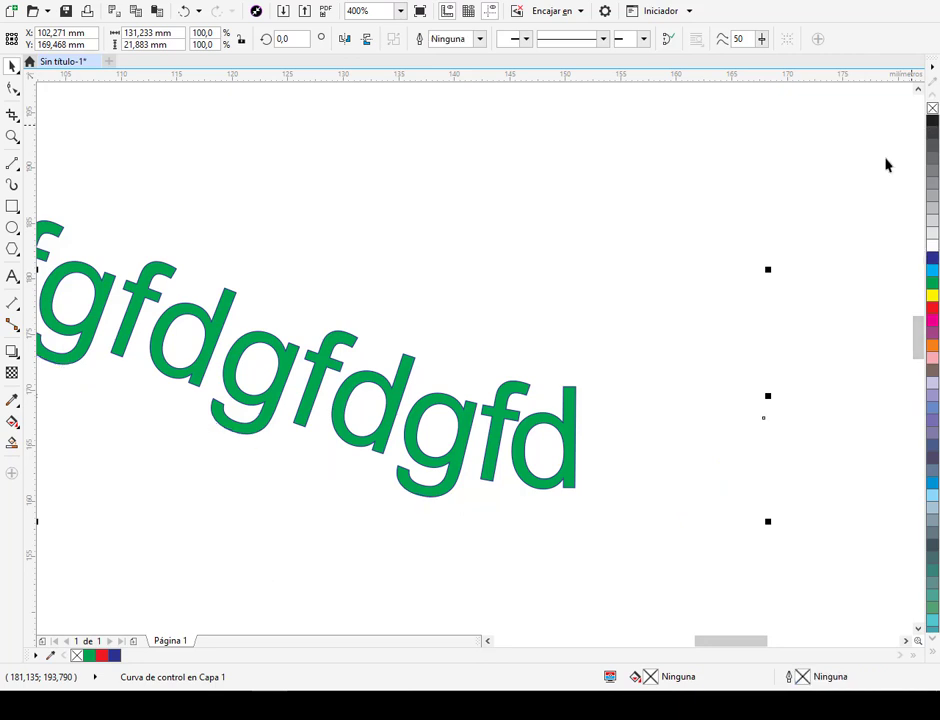
scroll(239, 451, up, 1)
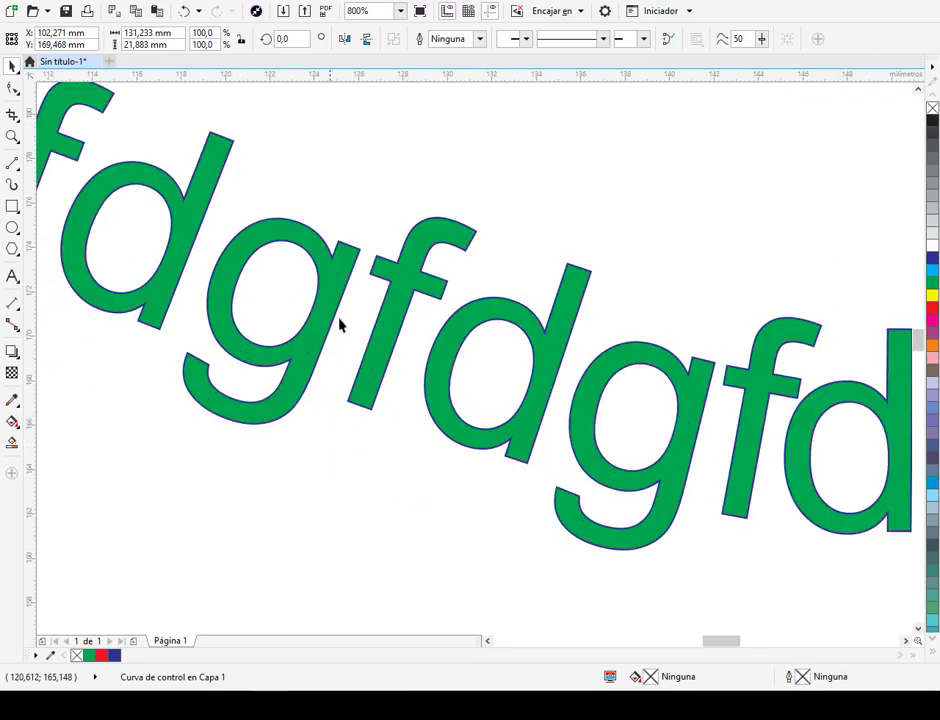
scroll(404, 275, down, 2)
drag(299, 273, 500, 381)
click(537, 249)
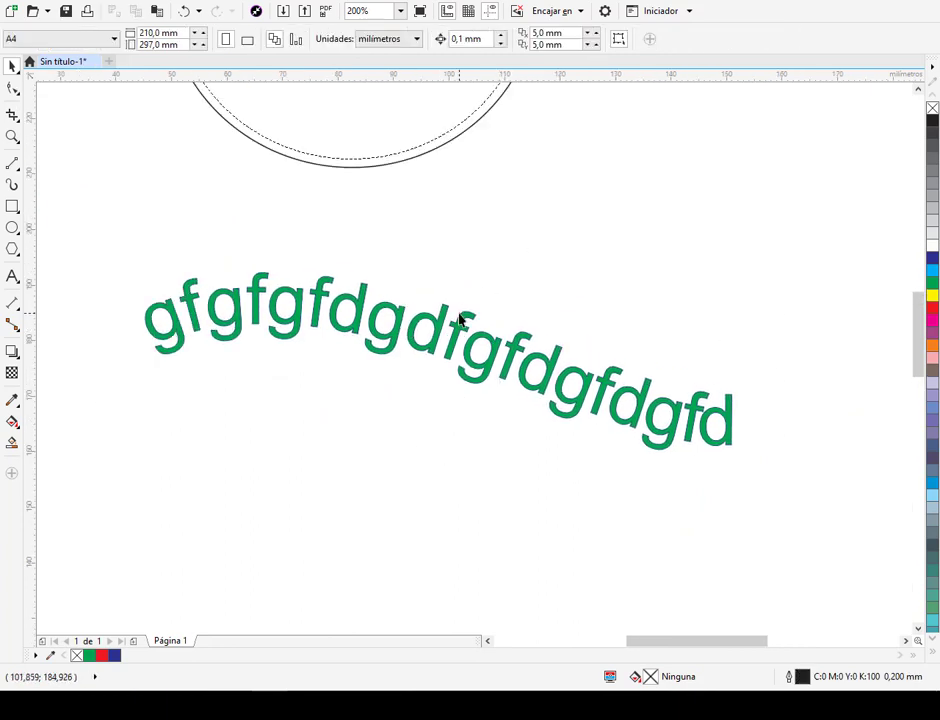
Step: Try green, red and magenta outlines on the text alone, and set its outline to orange
click(462, 316)
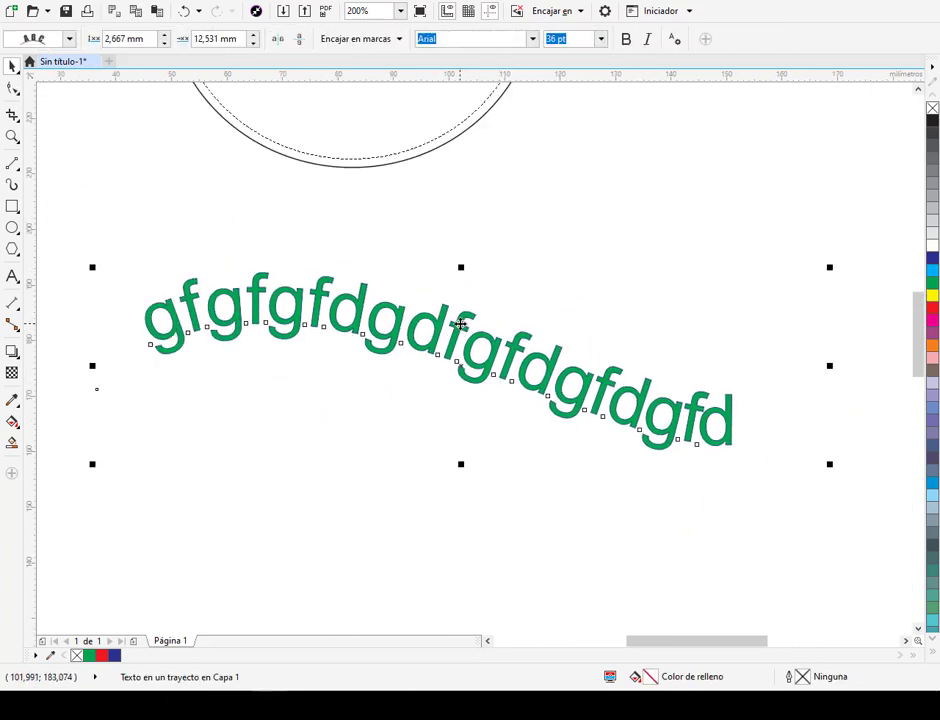
click(460, 324)
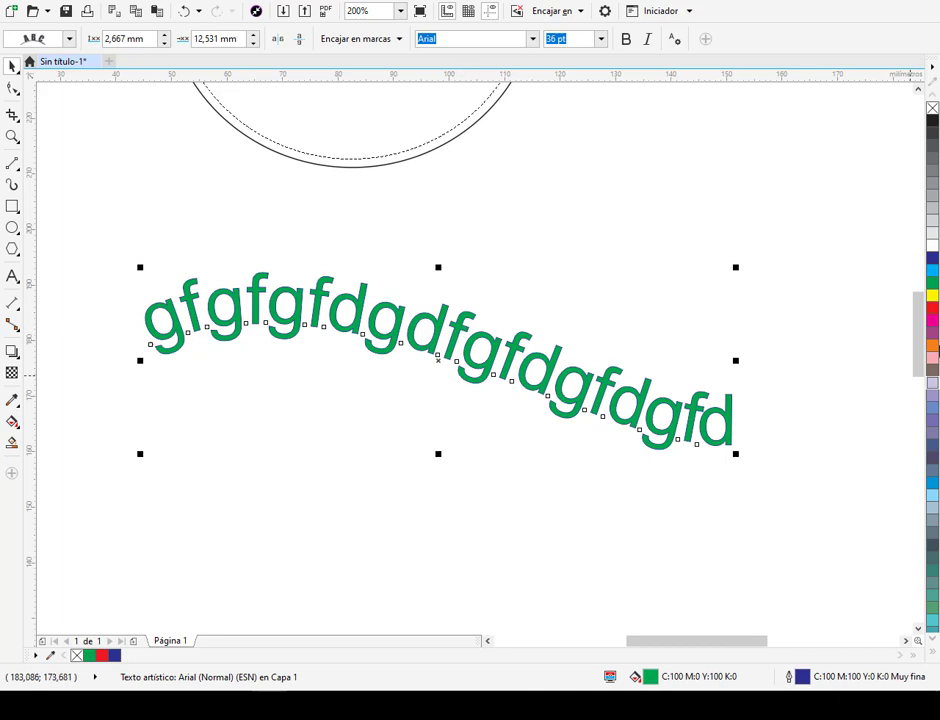
right_click(932, 284)
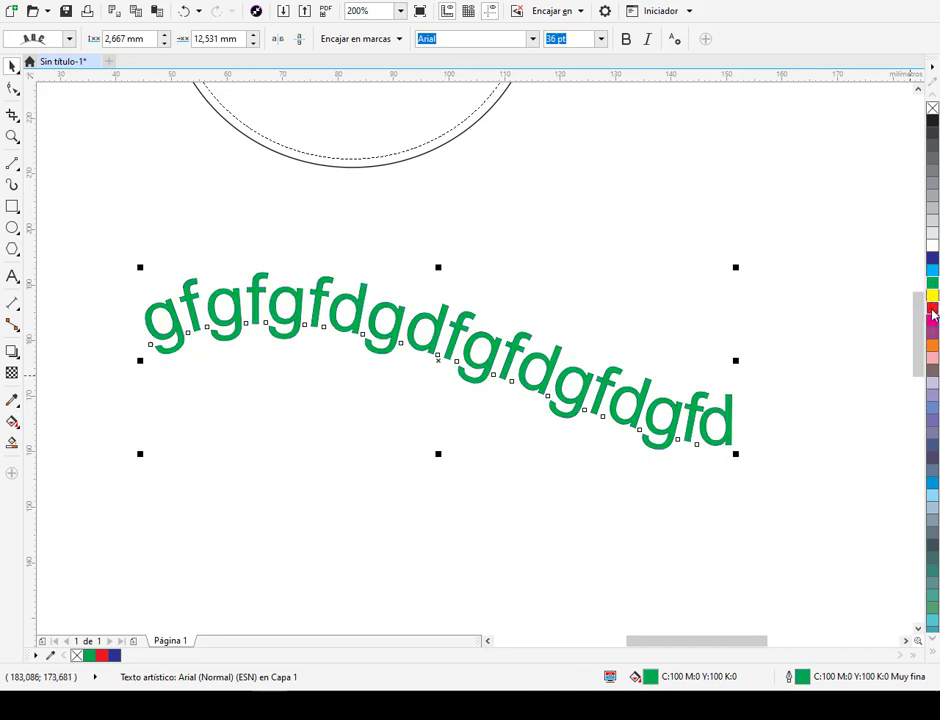
right_click(932, 309)
right_click(932, 321)
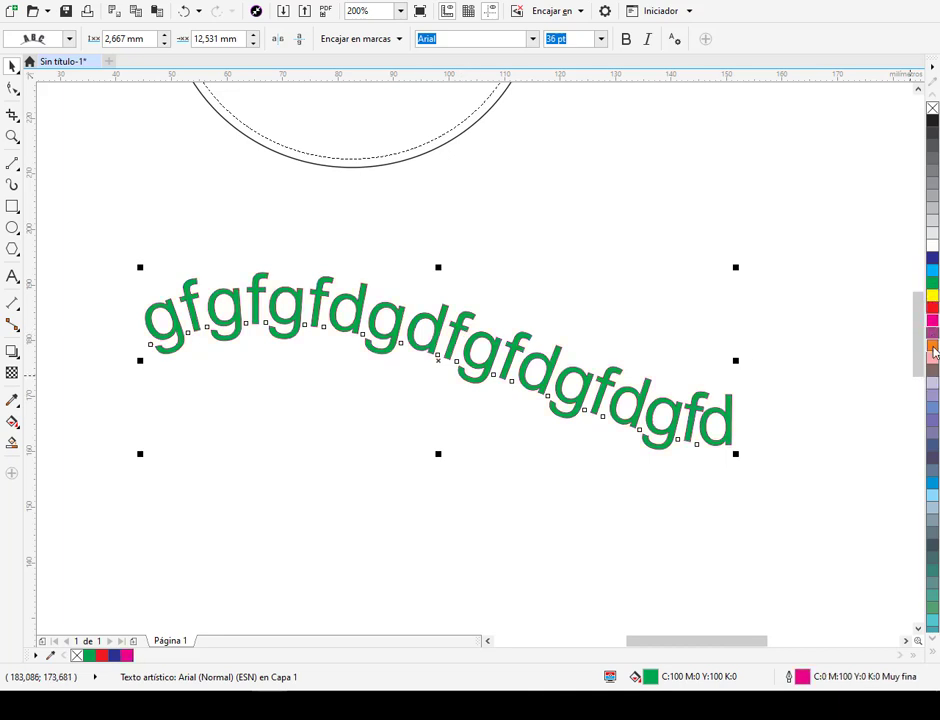
right_click(933, 347)
click(777, 279)
scroll(541, 346, down, 1)
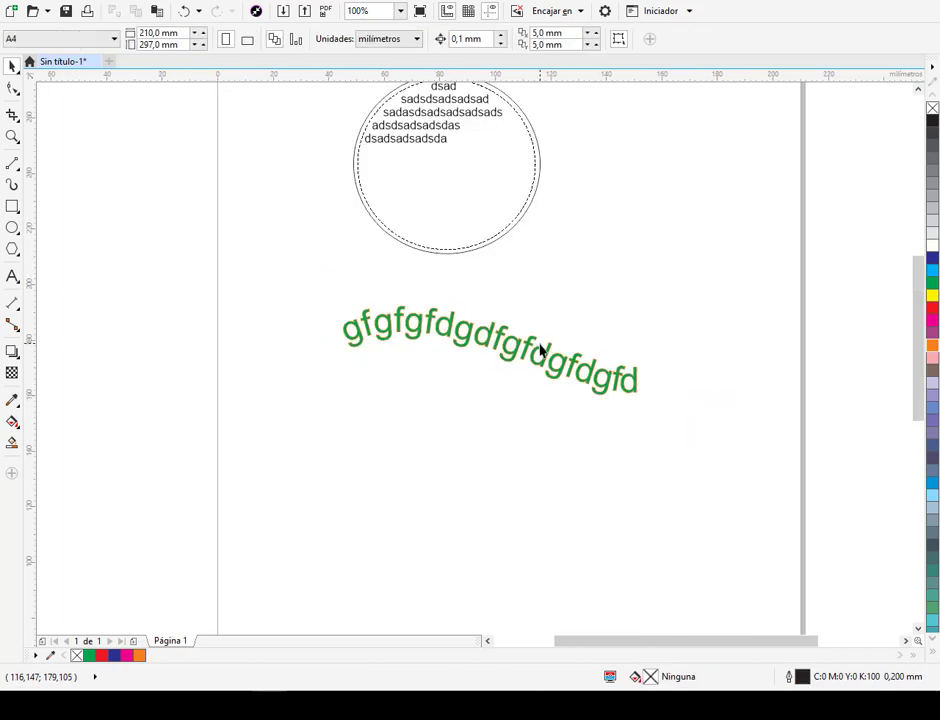
Step: Apply a black outline to the text and its control curve together
drag(527, 348, 509, 371)
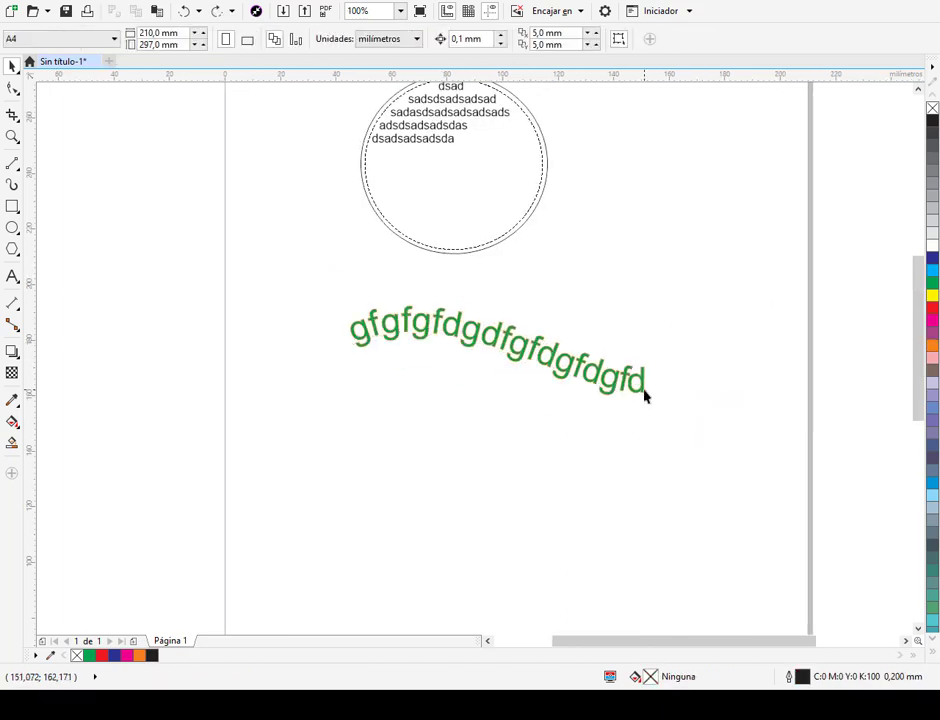
click(645, 380)
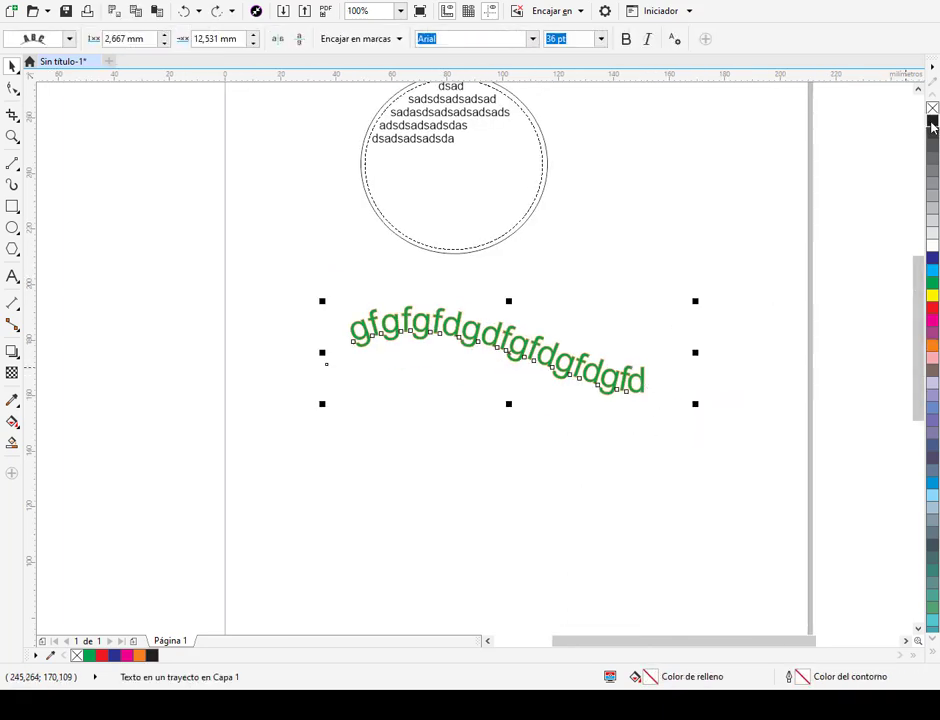
right_click(932, 121)
click(638, 325)
Step: Select only the green text on the curve and remove its outline
click(620, 376)
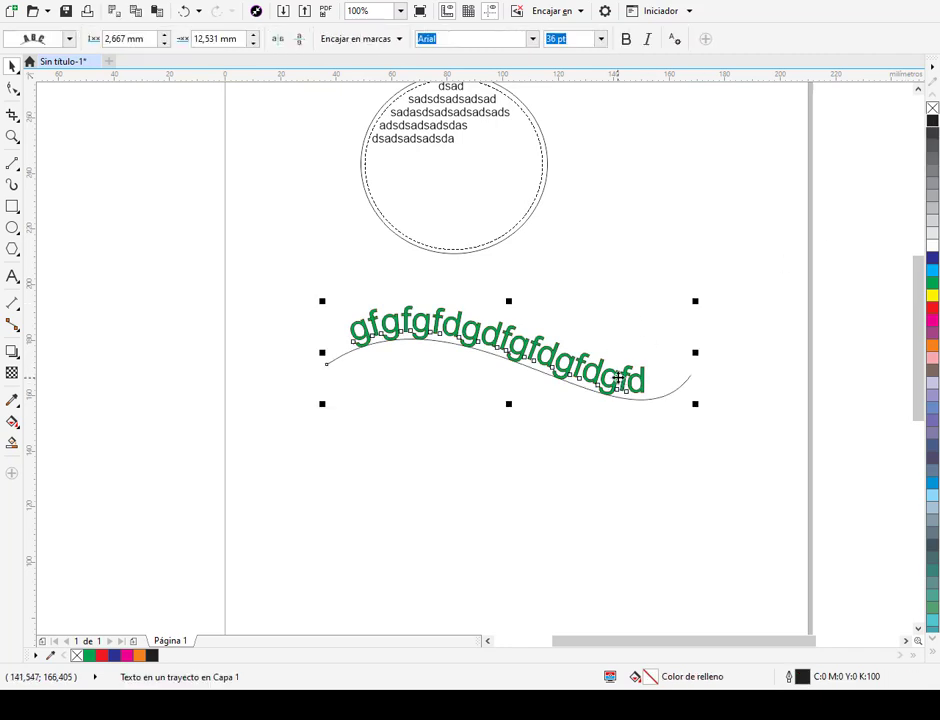
ctrl+click(620, 376)
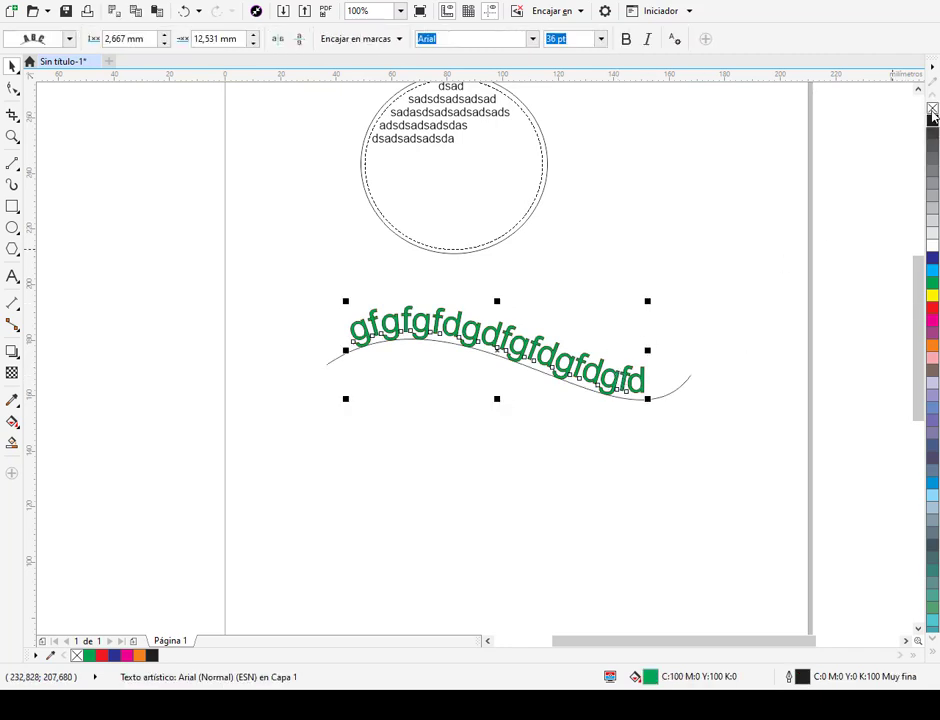
right_click(932, 108)
click(800, 195)
drag(531, 237, 512, 264)
drag(455, 188, 455, 227)
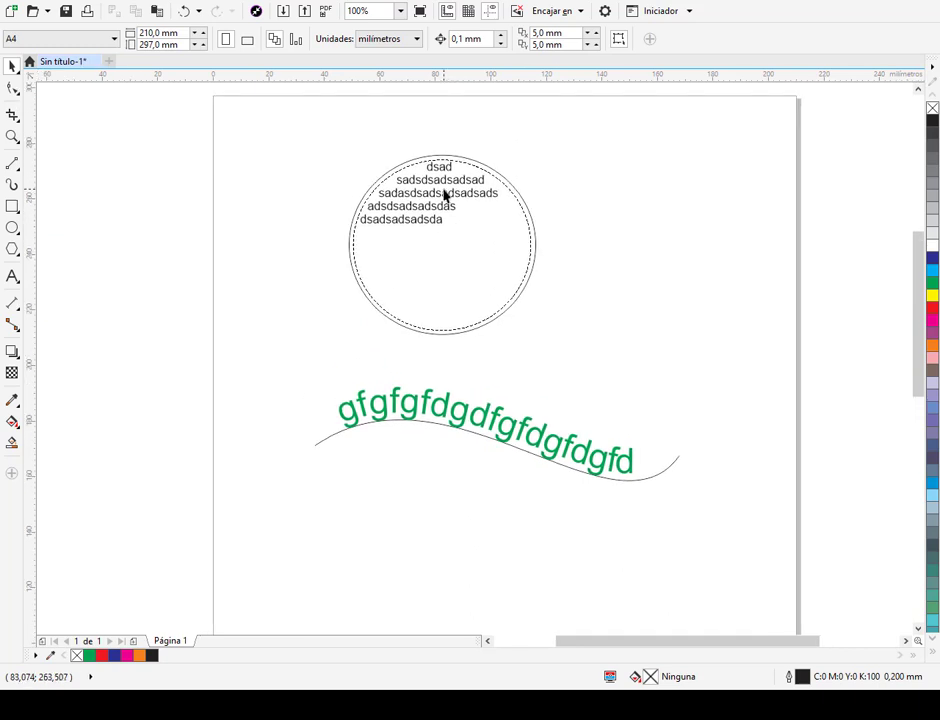
Step: Break the paragraph text apart from the circle and move the text frame and the circle away from each other
click(446, 195)
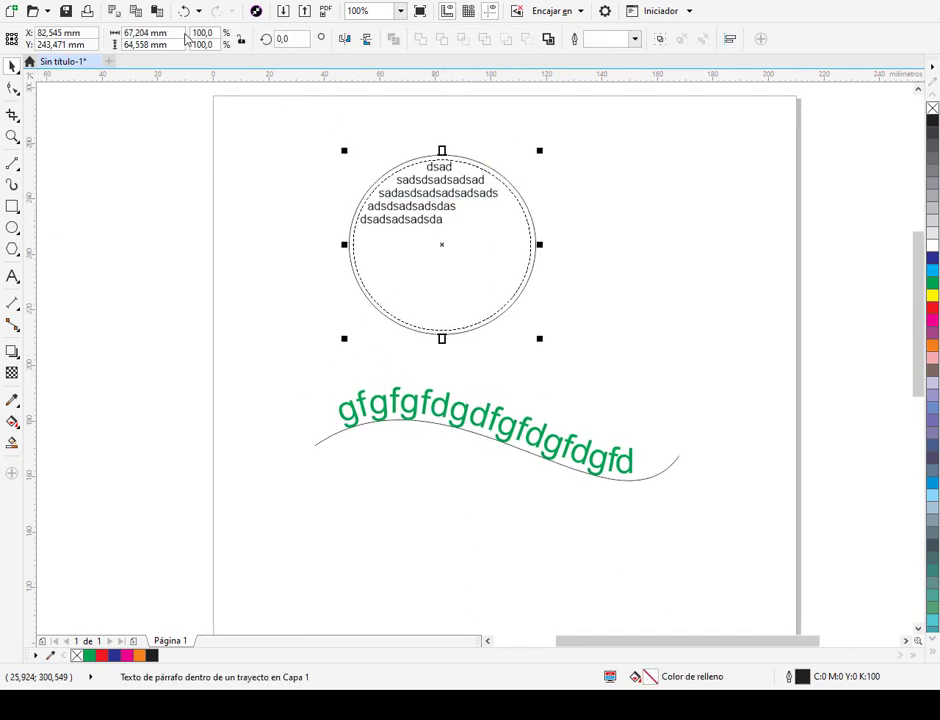
click(168, 2)
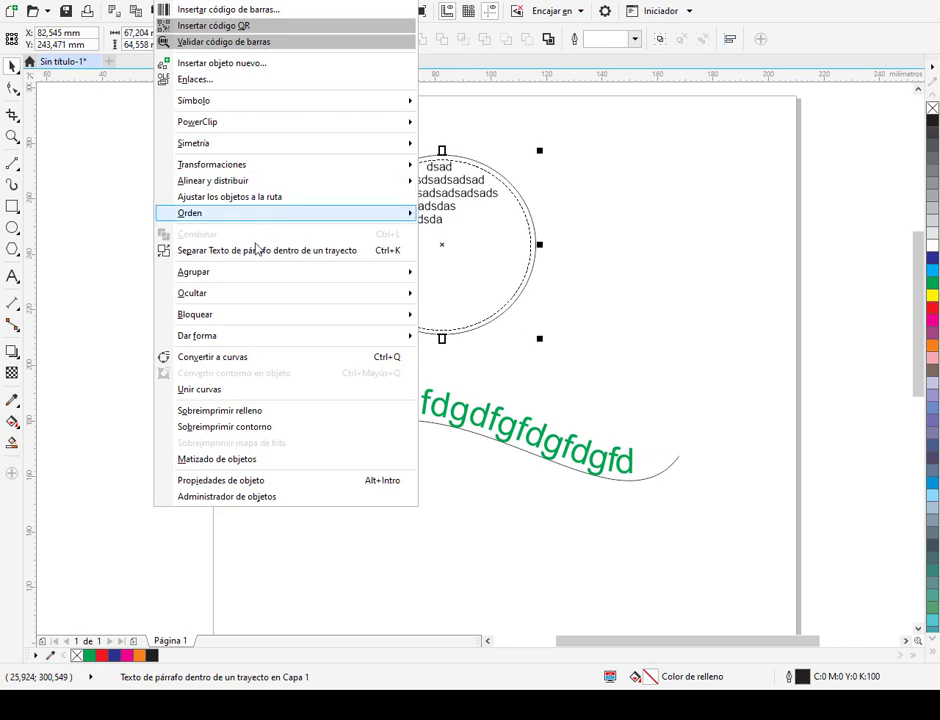
click(299, 256)
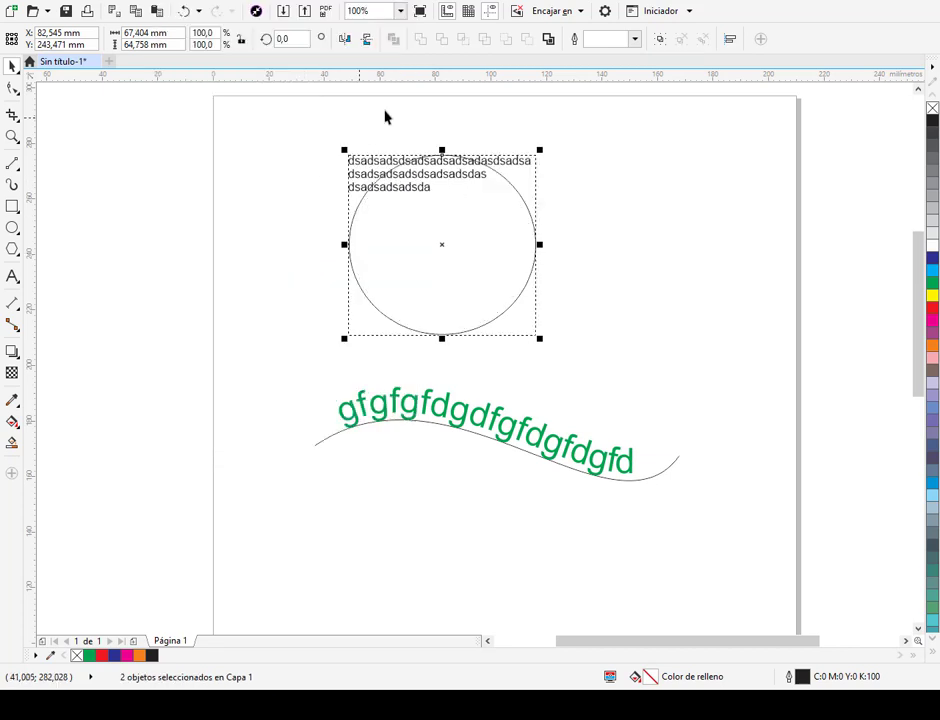
click(604, 176)
drag(495, 164, 756, 166)
drag(455, 241, 355, 227)
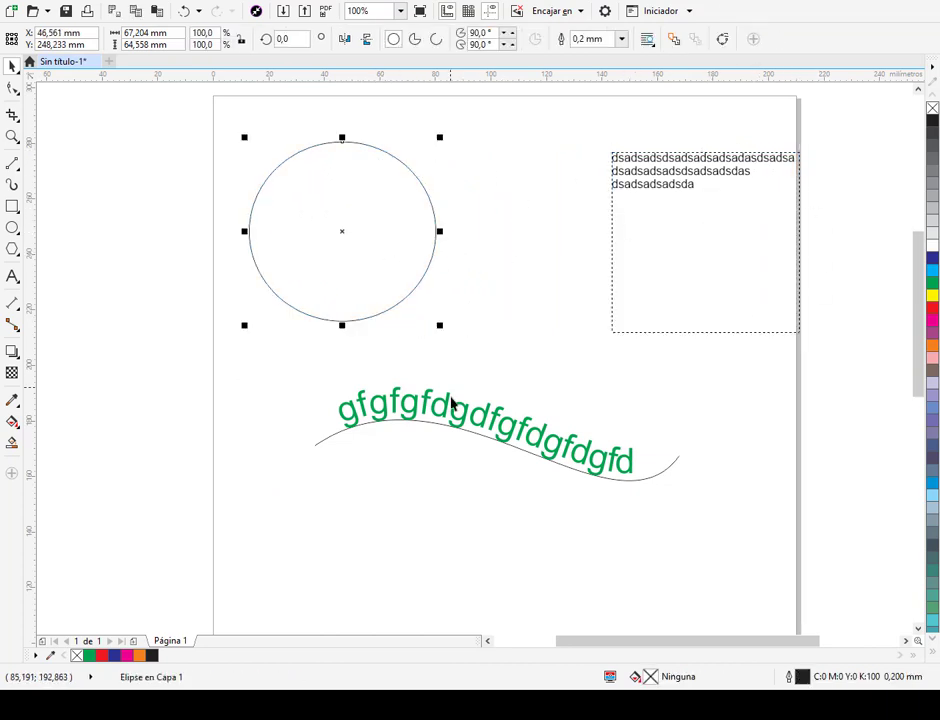
Step: Break the green text apart from its curve, moving the curve below the text and the text slightly up
click(462, 418)
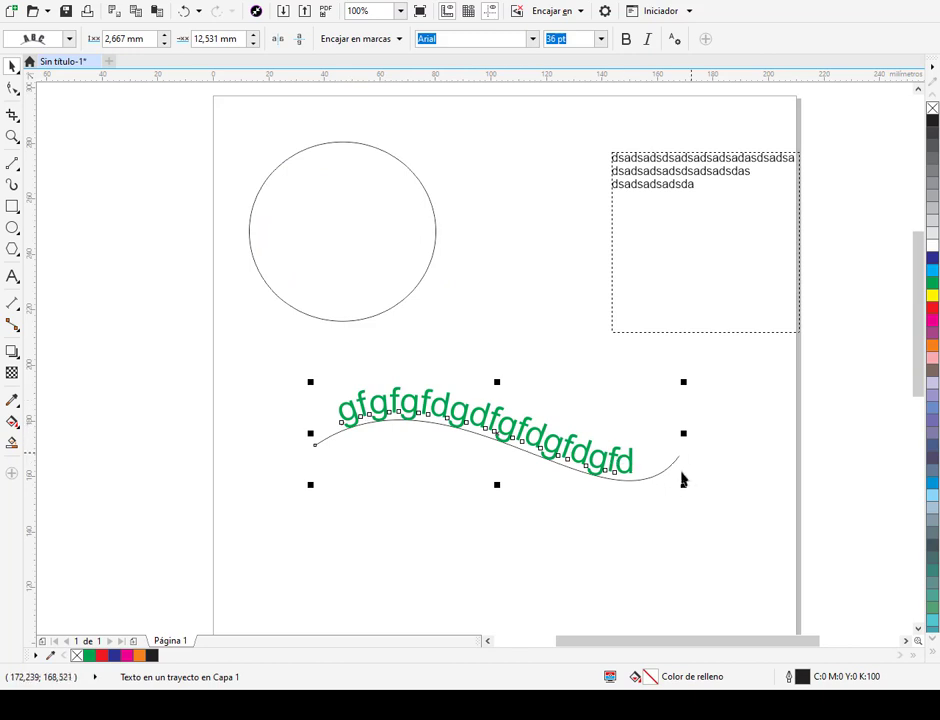
click(172, 1)
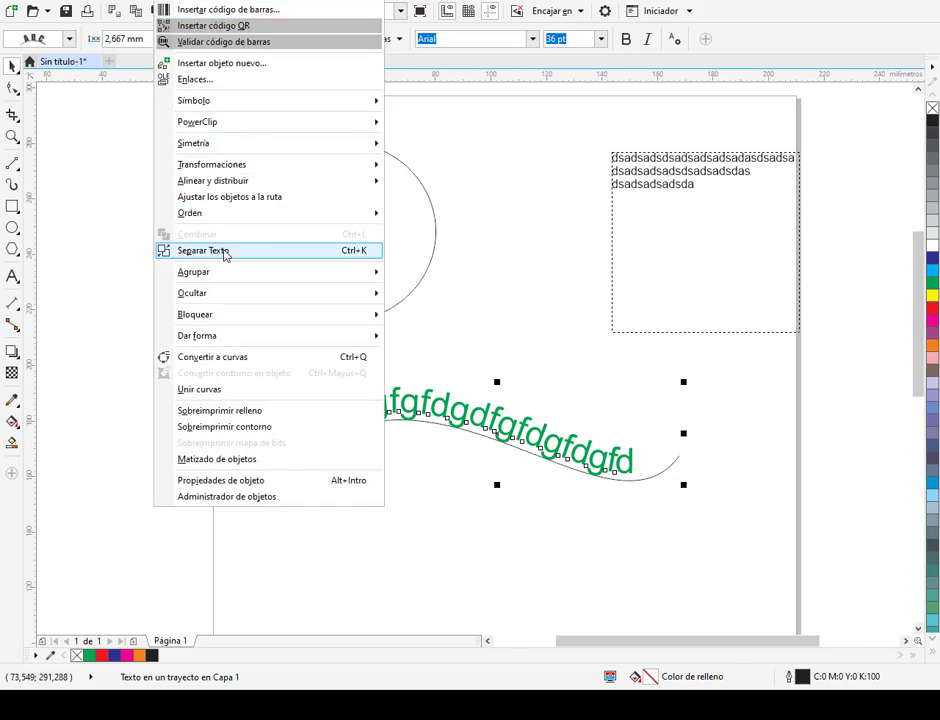
click(225, 251)
click(501, 315)
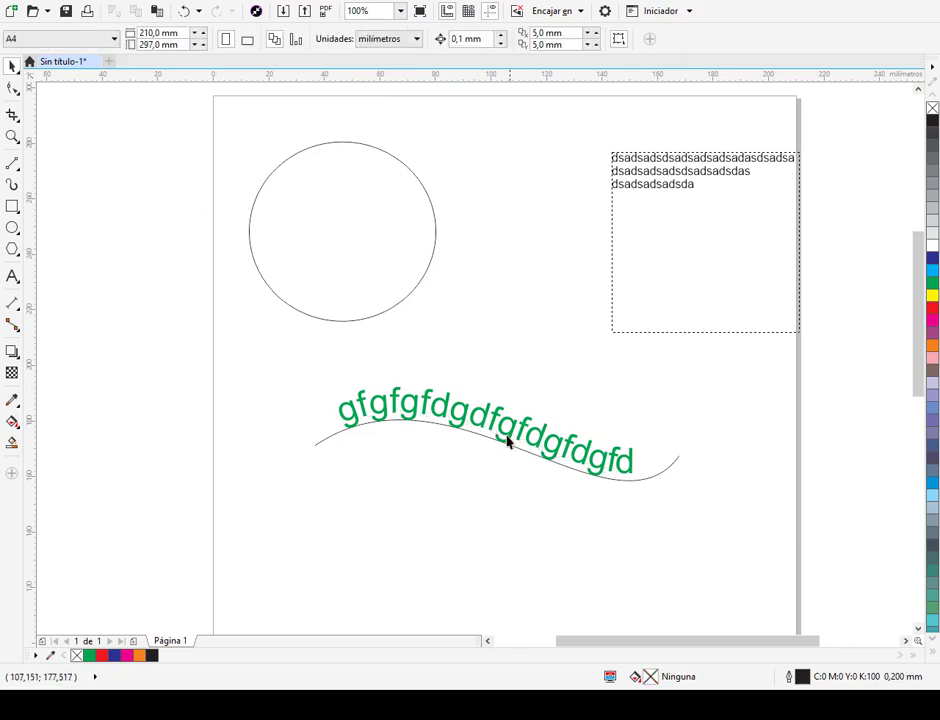
drag(488, 444, 438, 512)
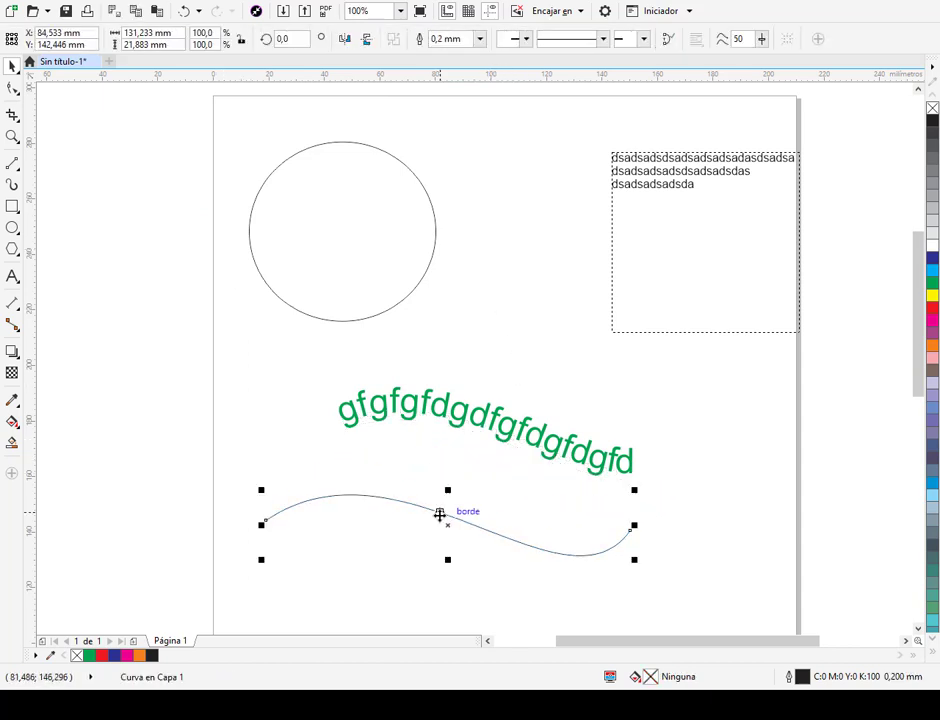
drag(541, 440, 568, 397)
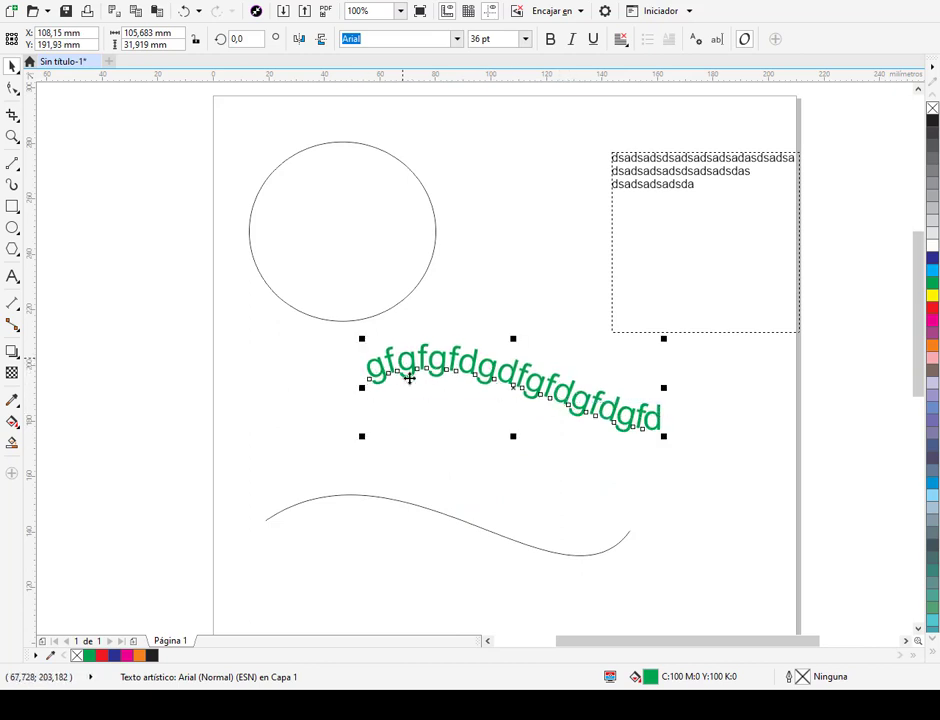
Step: Straighten the separated green text onto a level baseline
click(434, 402)
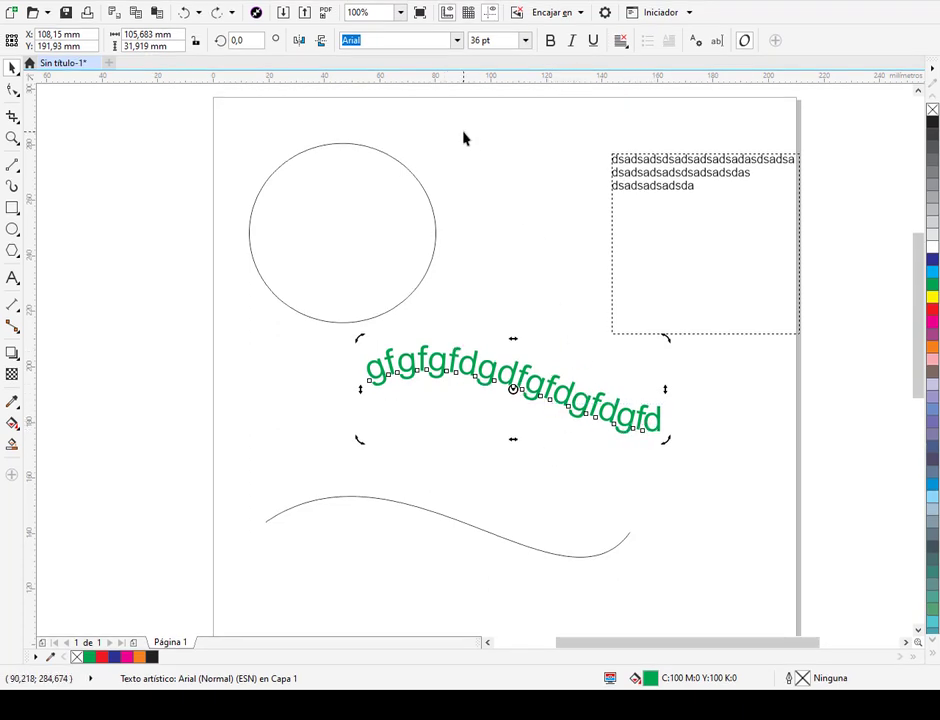
click(319, 1)
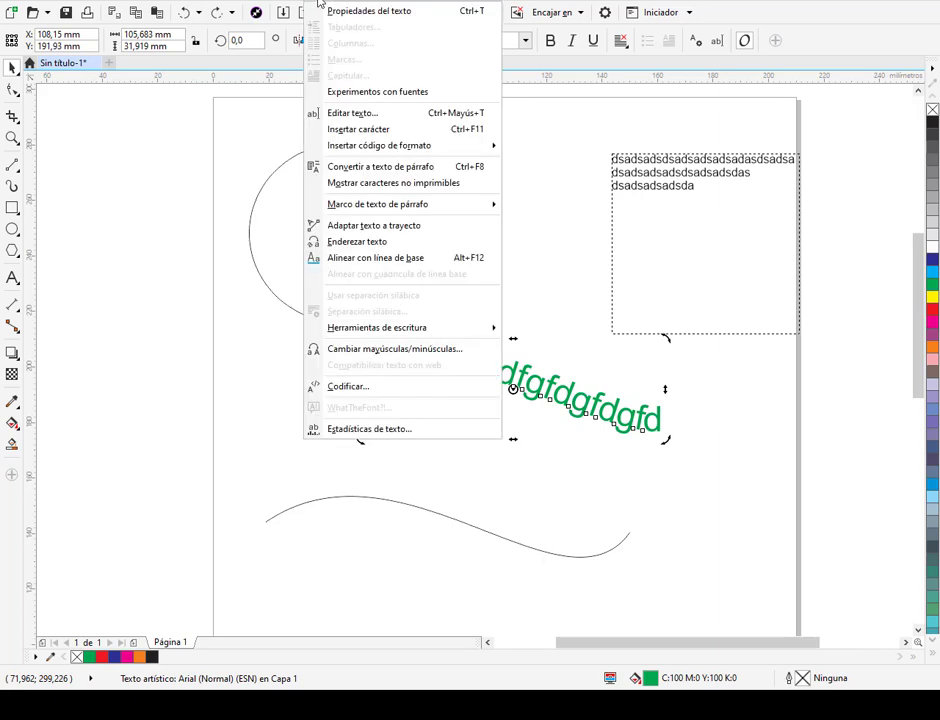
click(375, 250)
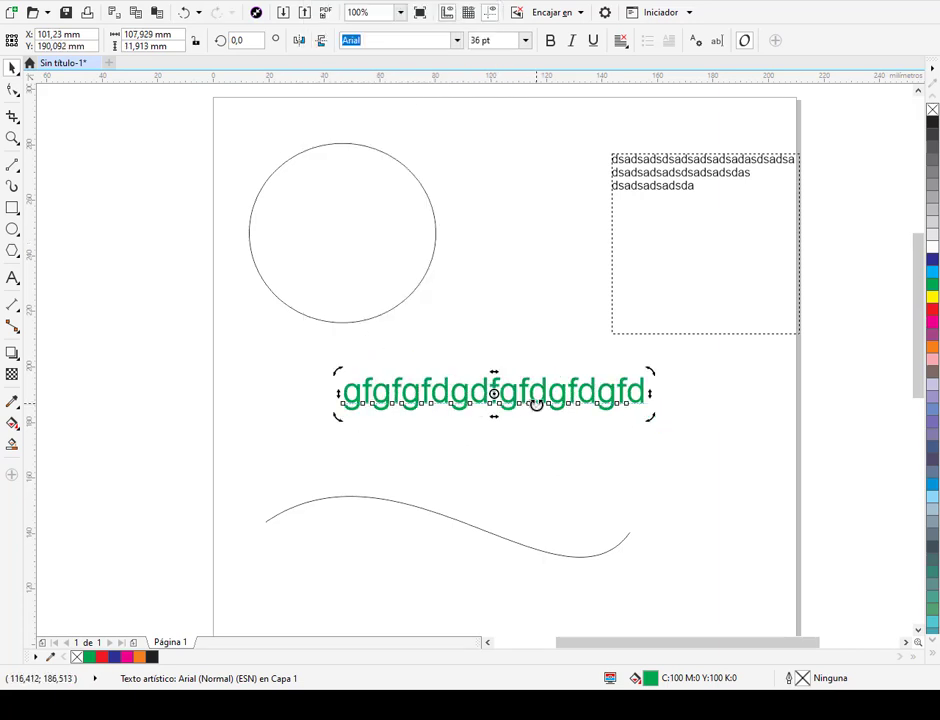